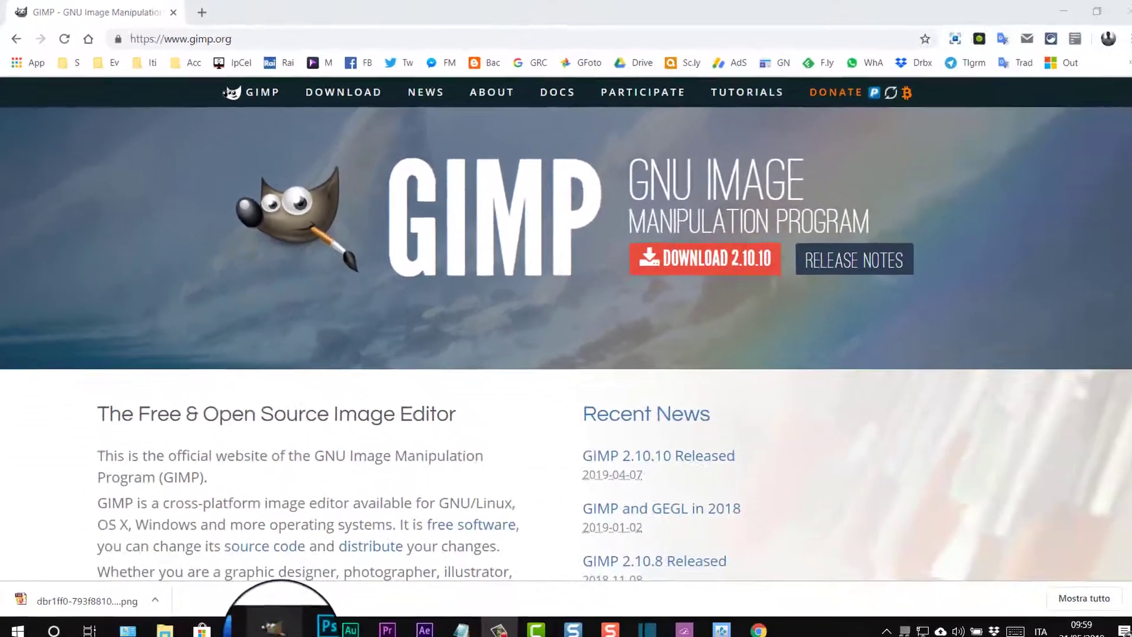
- Switch from Chrome to the GIMP window using the taskbar
click(273, 628)
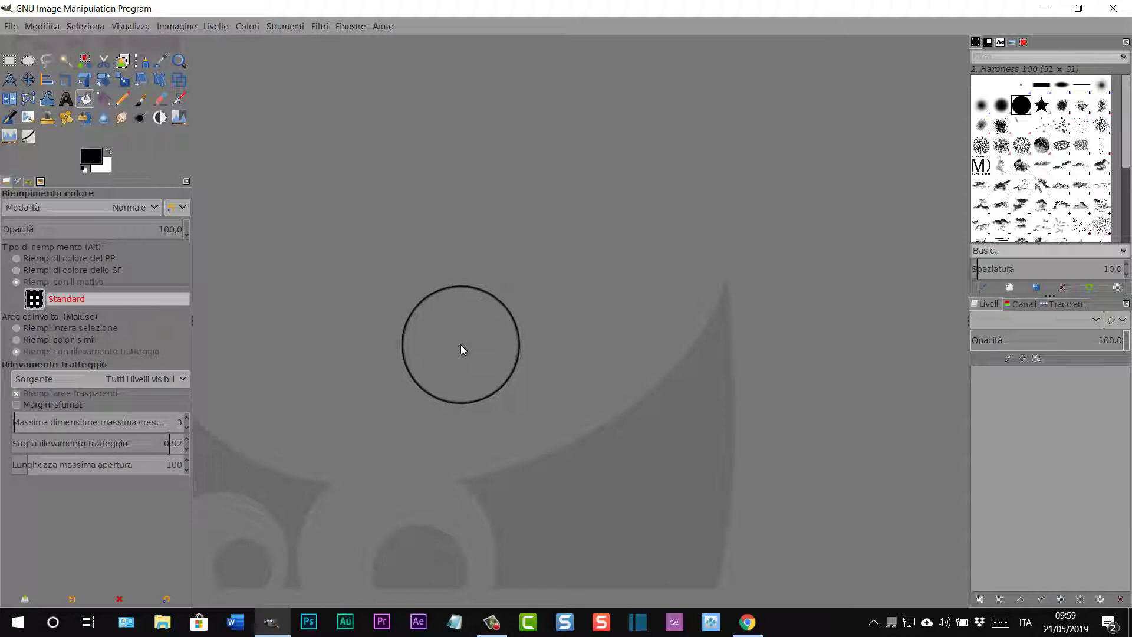
- Create a new 200 × 200 px image with Riempi con set to Bianco
click(12, 25)
click(30, 62)
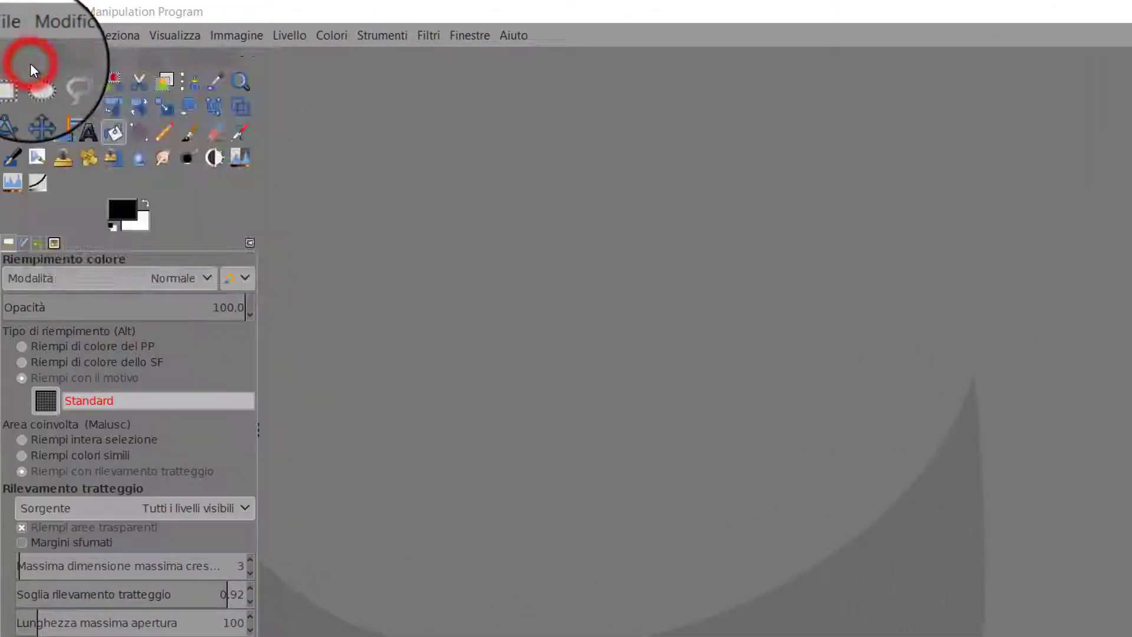
drag(180, 137, 111, 131)
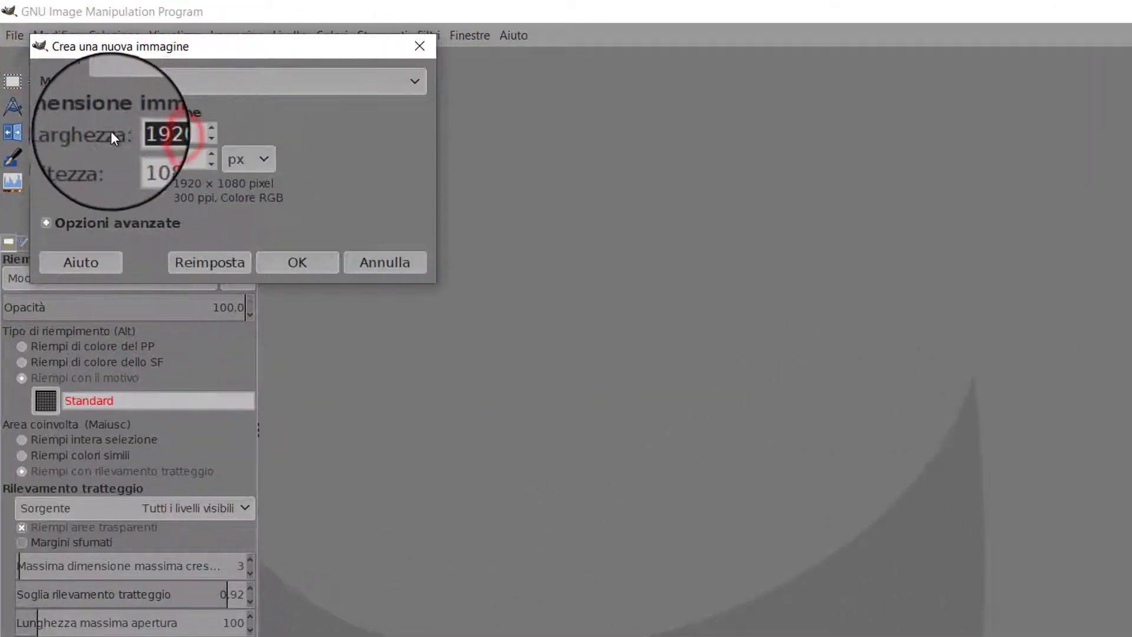
text(200)
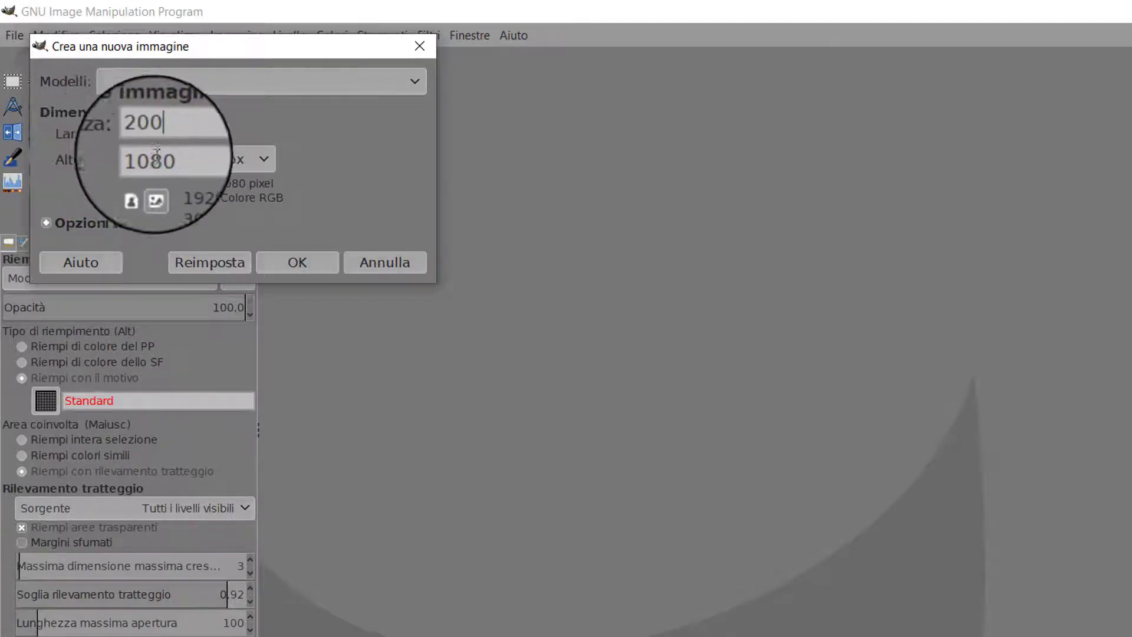
double_click(168, 159)
text(2)
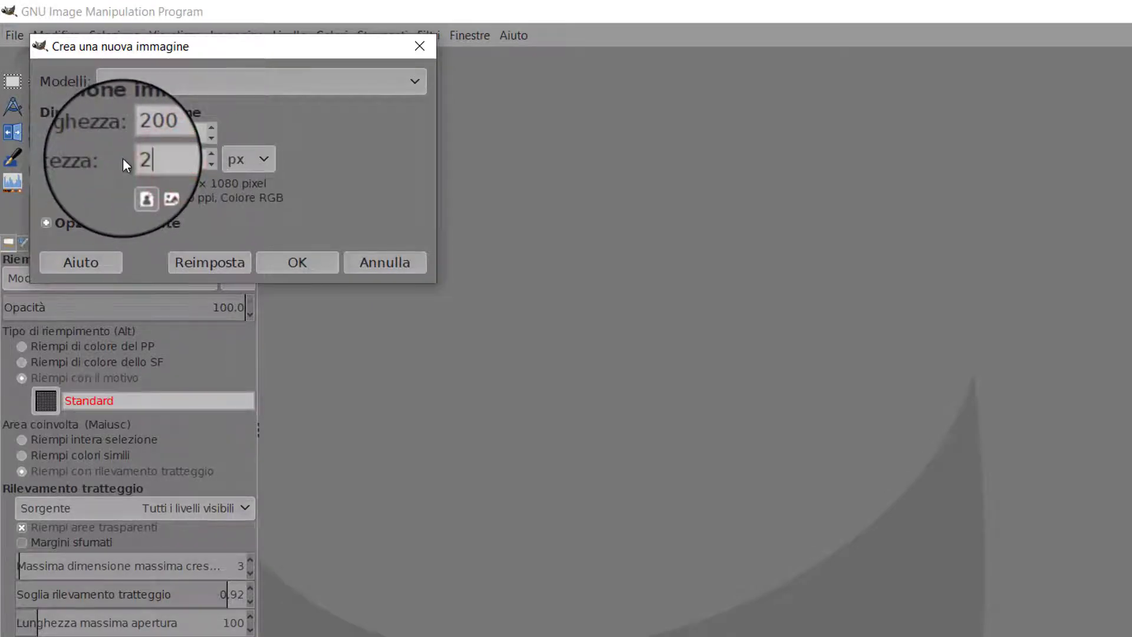
text(00)
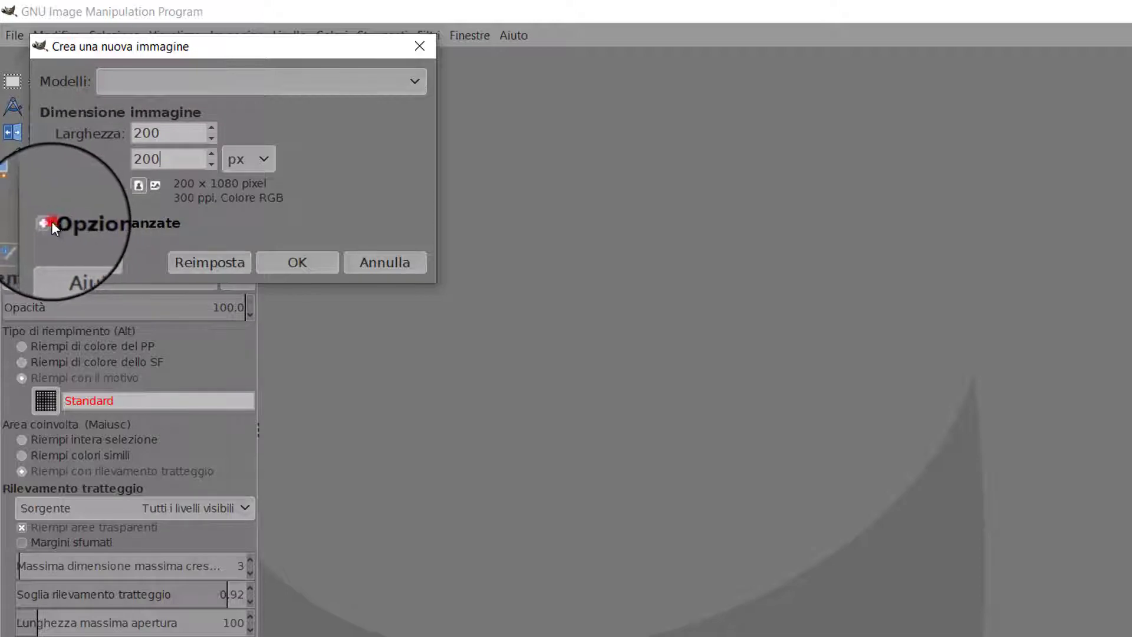
click(46, 223)
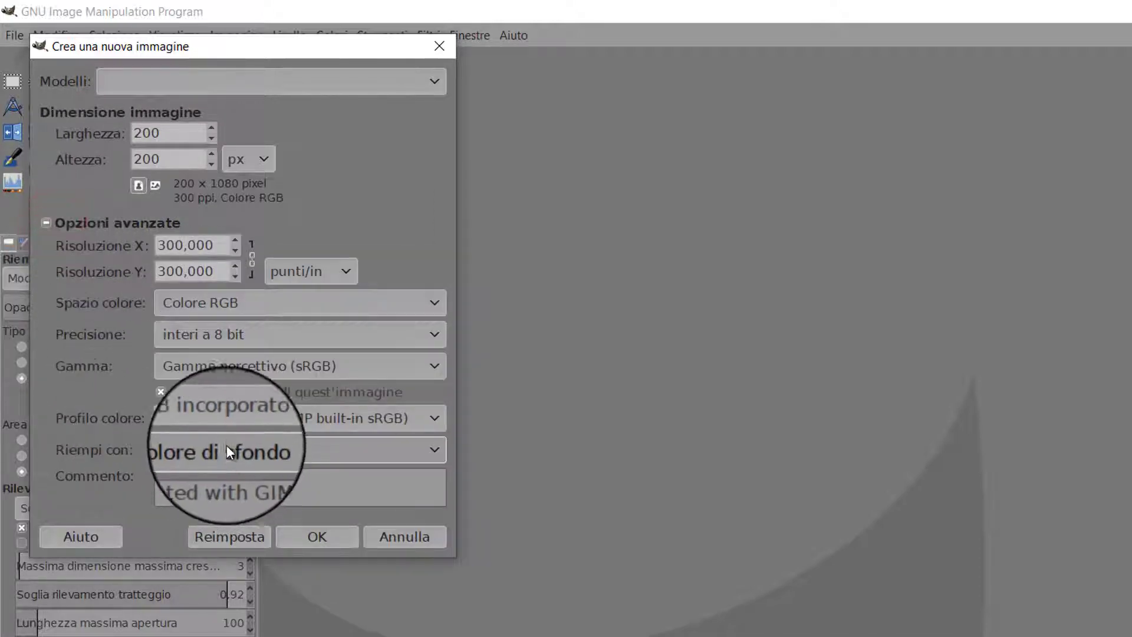
click(436, 450)
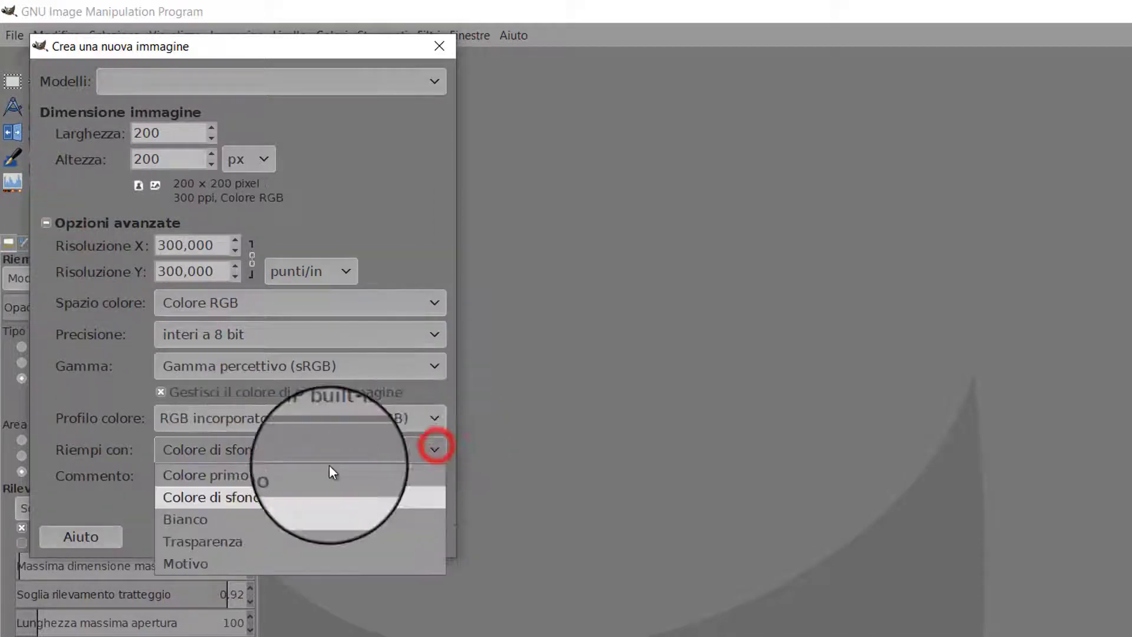
click(180, 516)
click(316, 536)
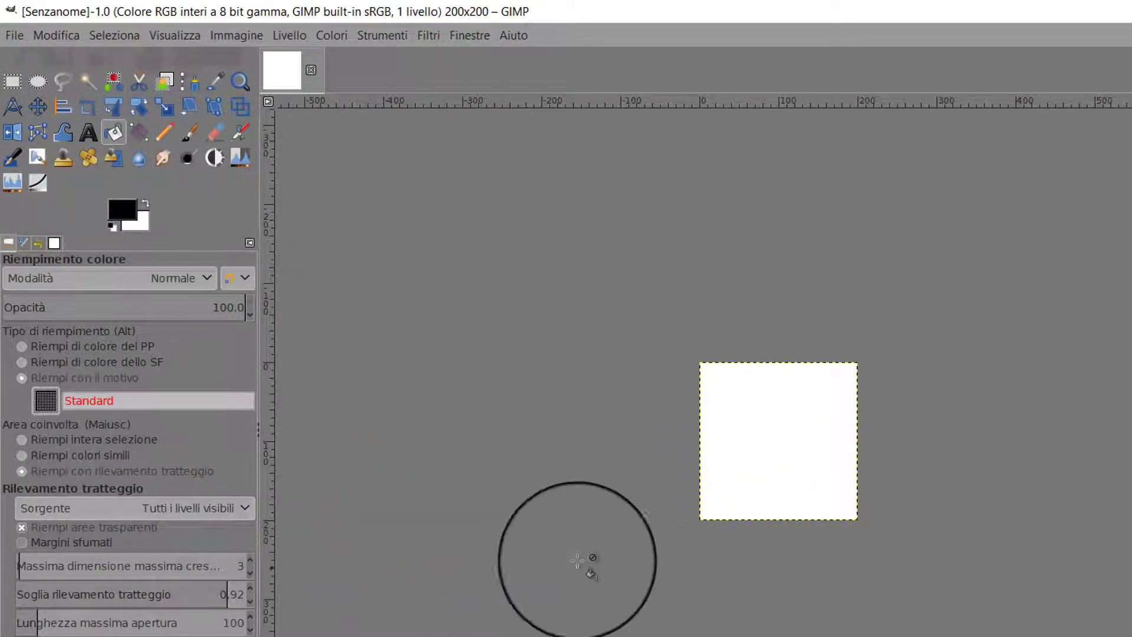
- Set the Bucket Fill tool to fill with a pattern, after trying the colour fill options
click(112, 132)
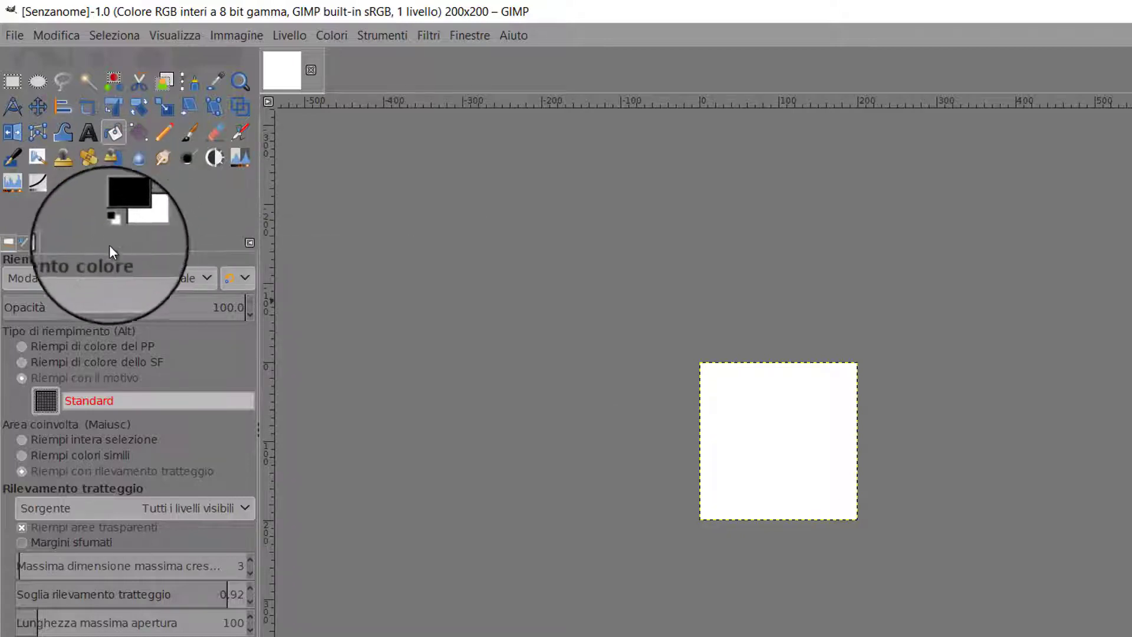
click(25, 362)
click(25, 346)
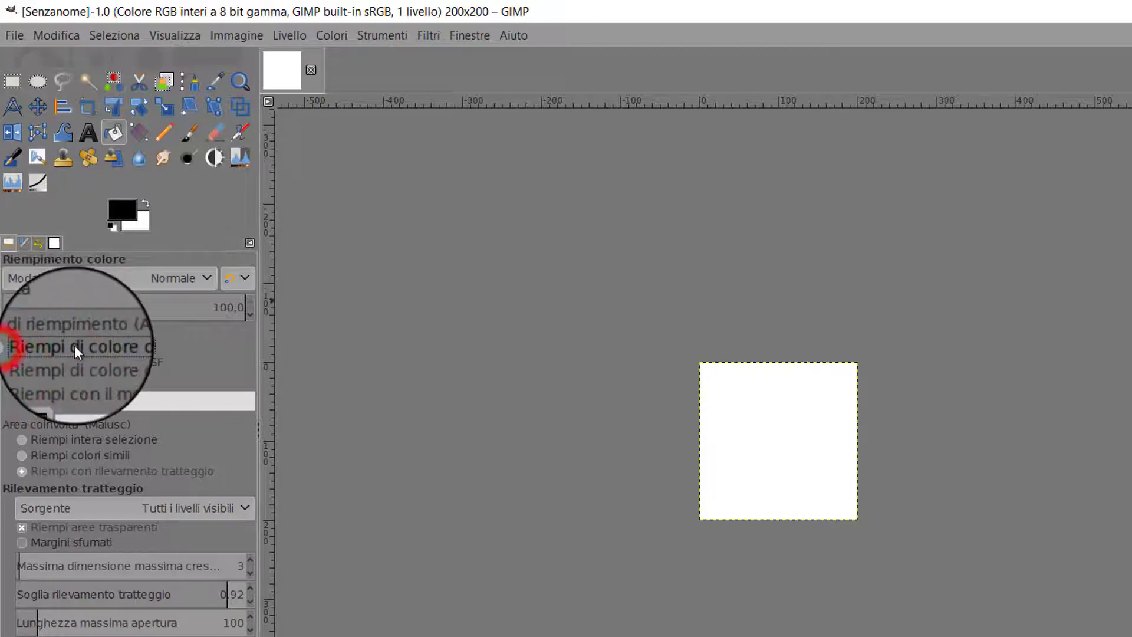
click(24, 362)
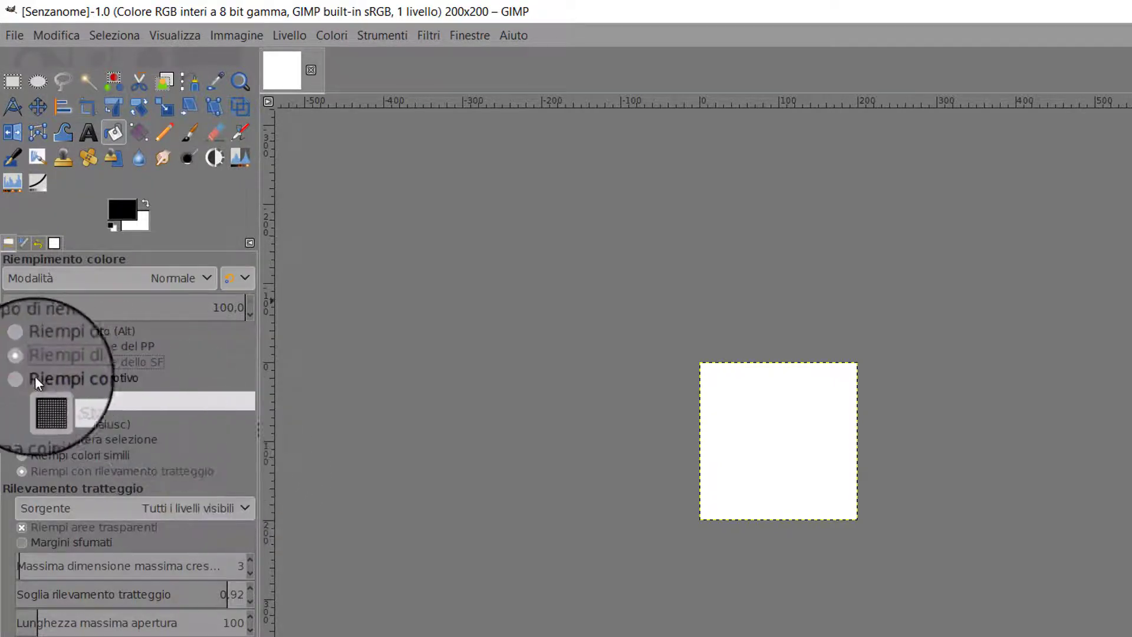
click(23, 378)
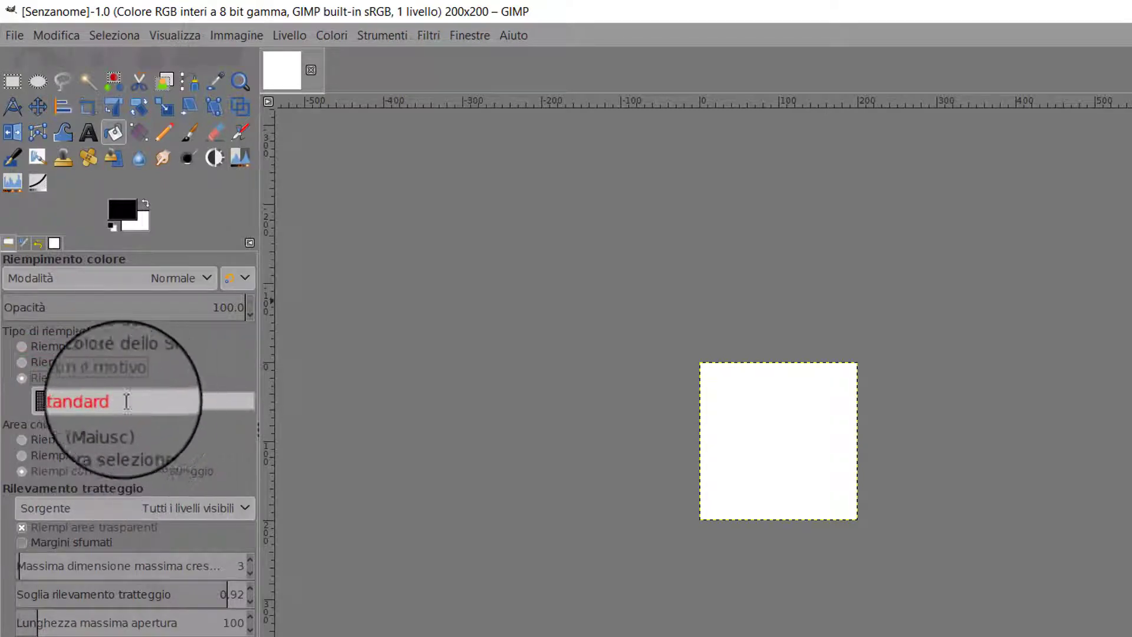
- Try the Electric Blue and Marble #2 patterns, then settle on the orange Pine pattern
click(46, 401)
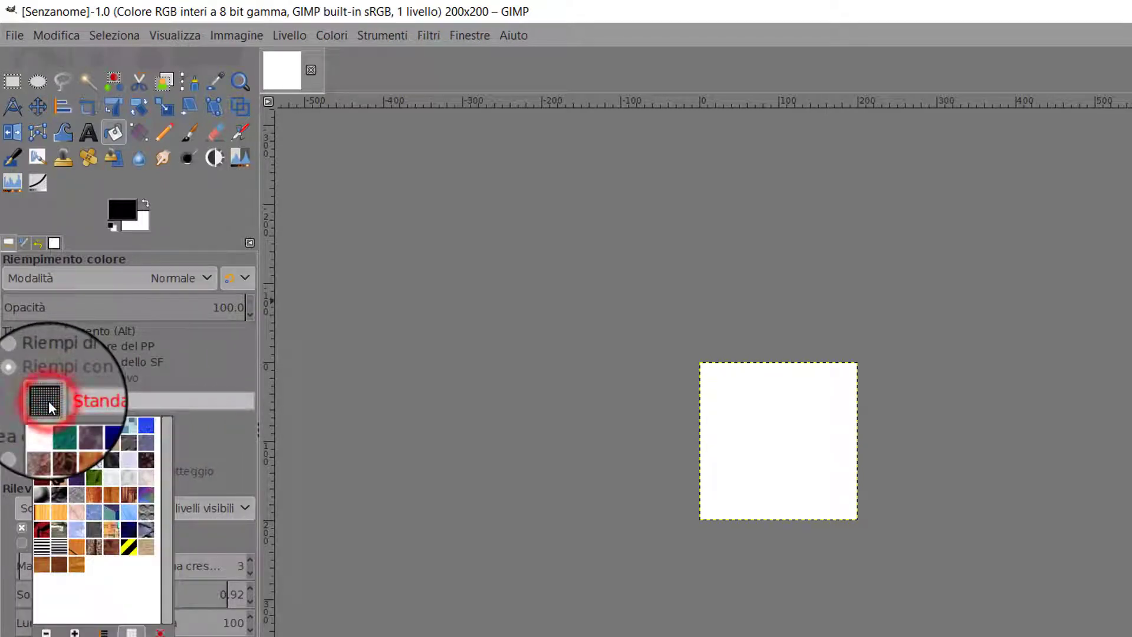
click(77, 459)
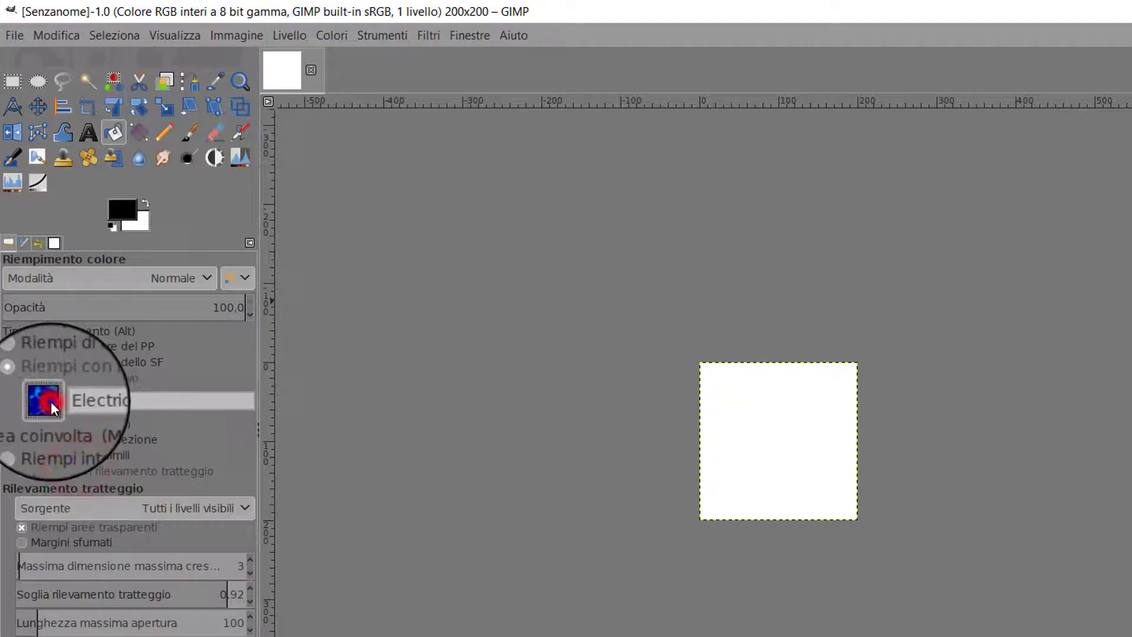
click(46, 401)
click(129, 476)
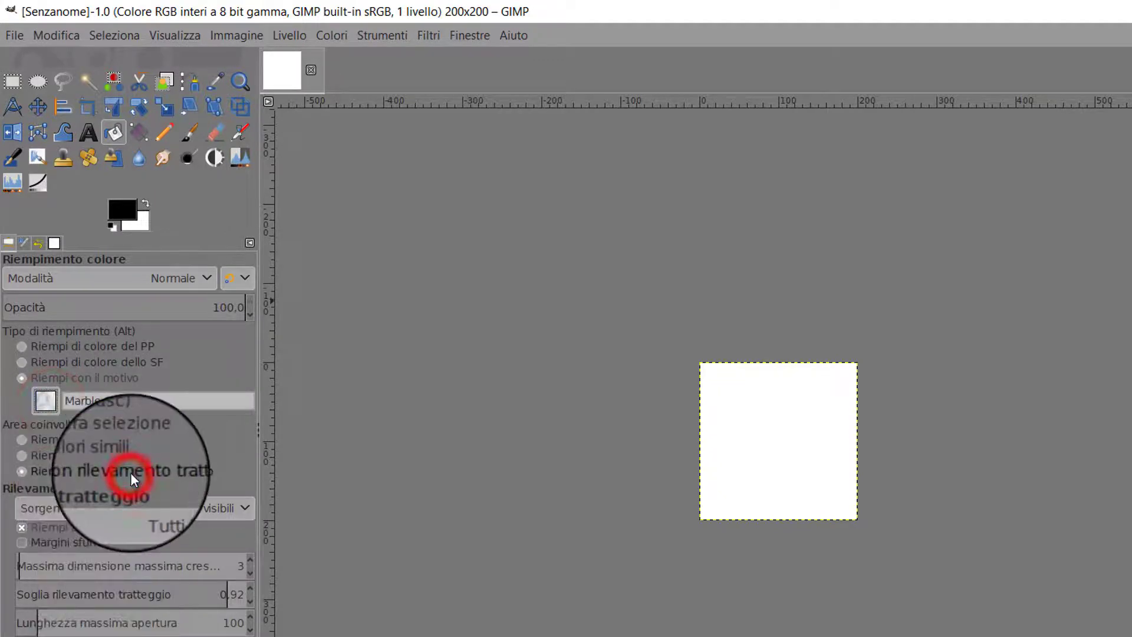
click(46, 401)
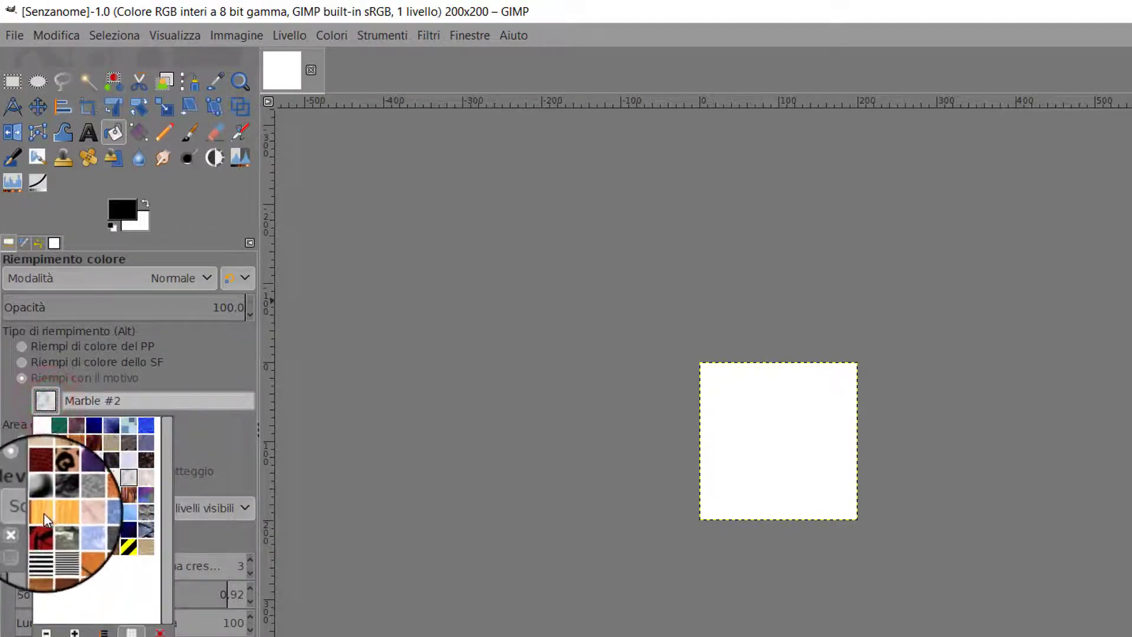
click(44, 513)
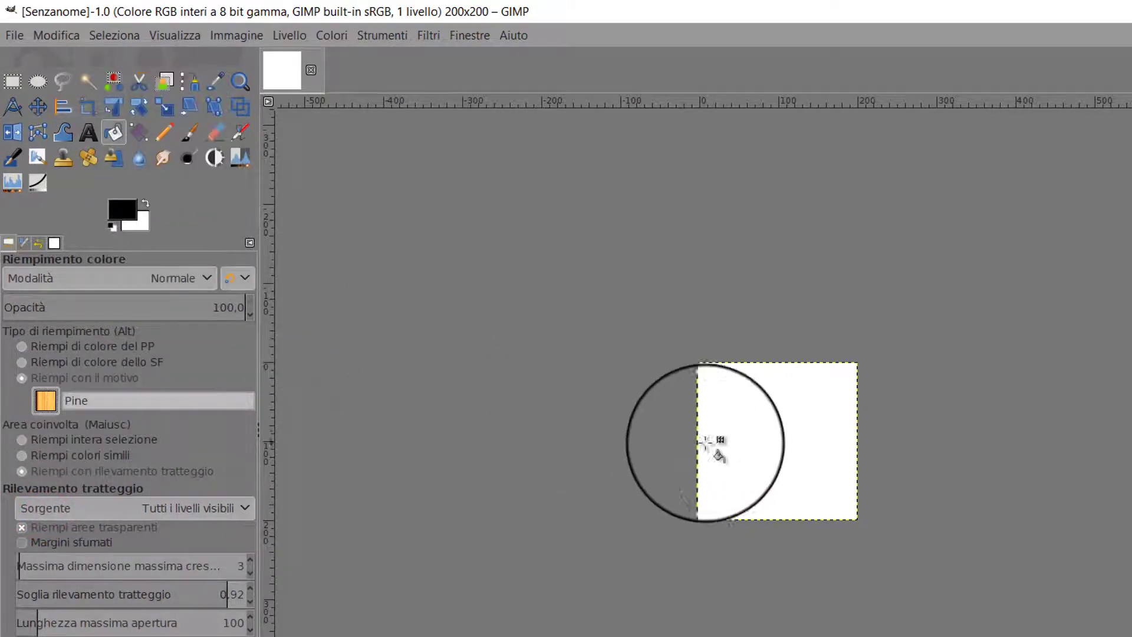
- Fill the white image with Pine and confirm Pine stays the active pattern
click(765, 432)
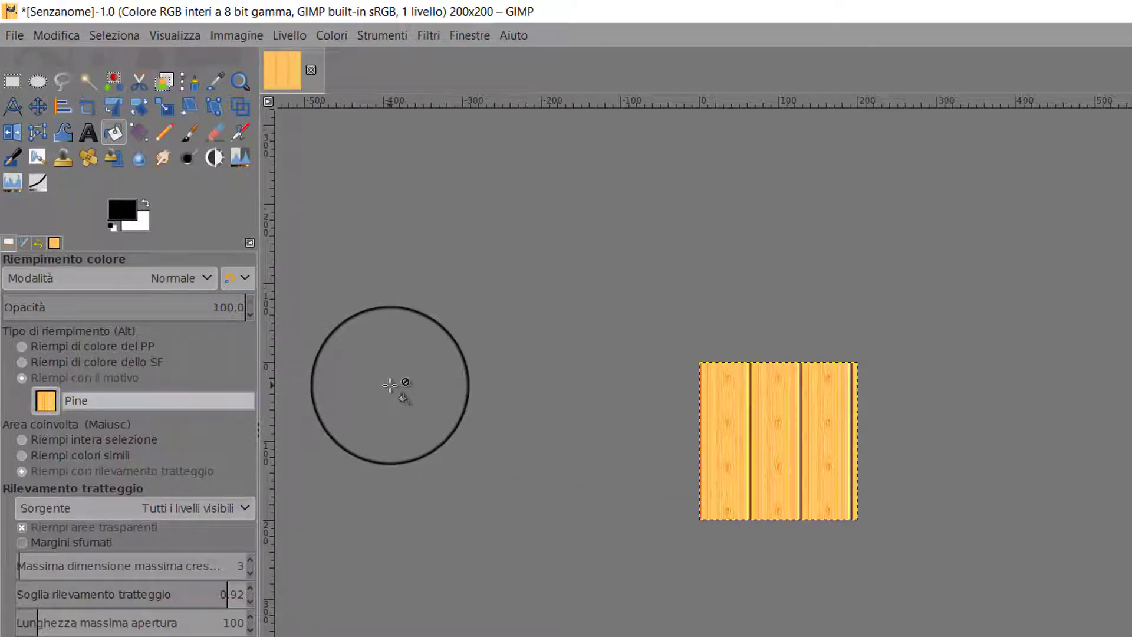
click(46, 401)
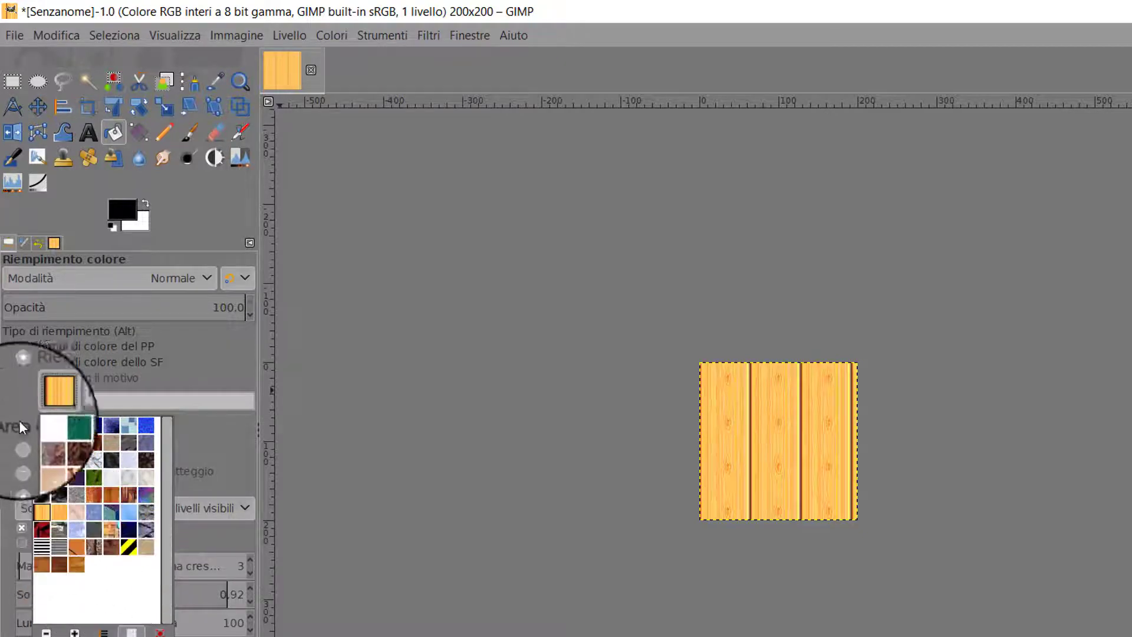
click(48, 398)
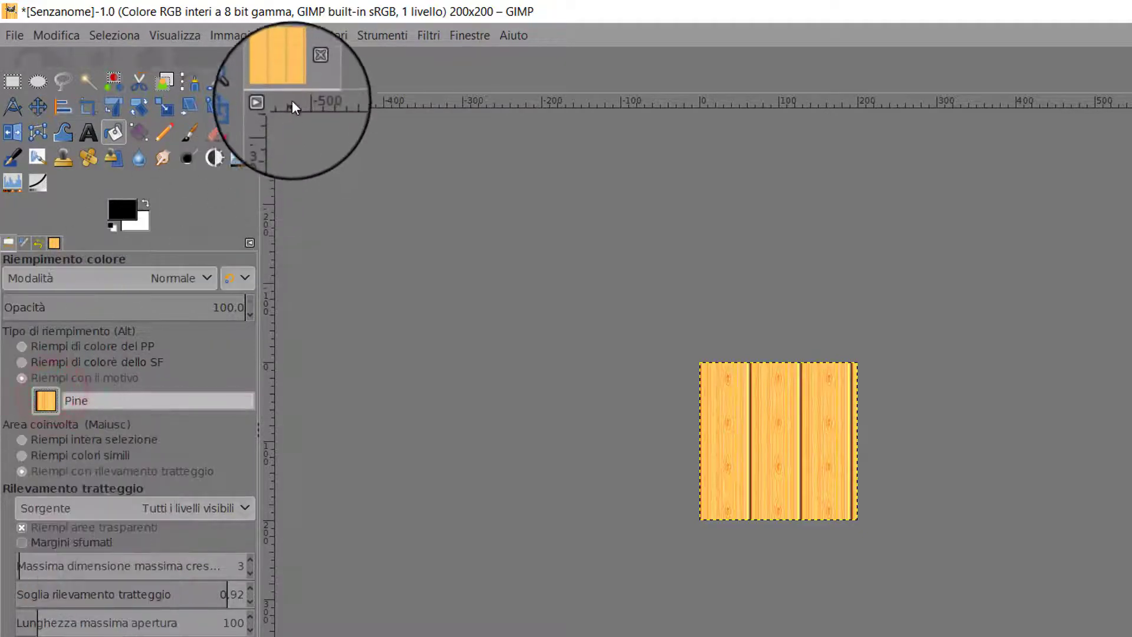
- Close the Pine image with Abbandona le modifiche, then create a 16 × 16 px image
click(312, 70)
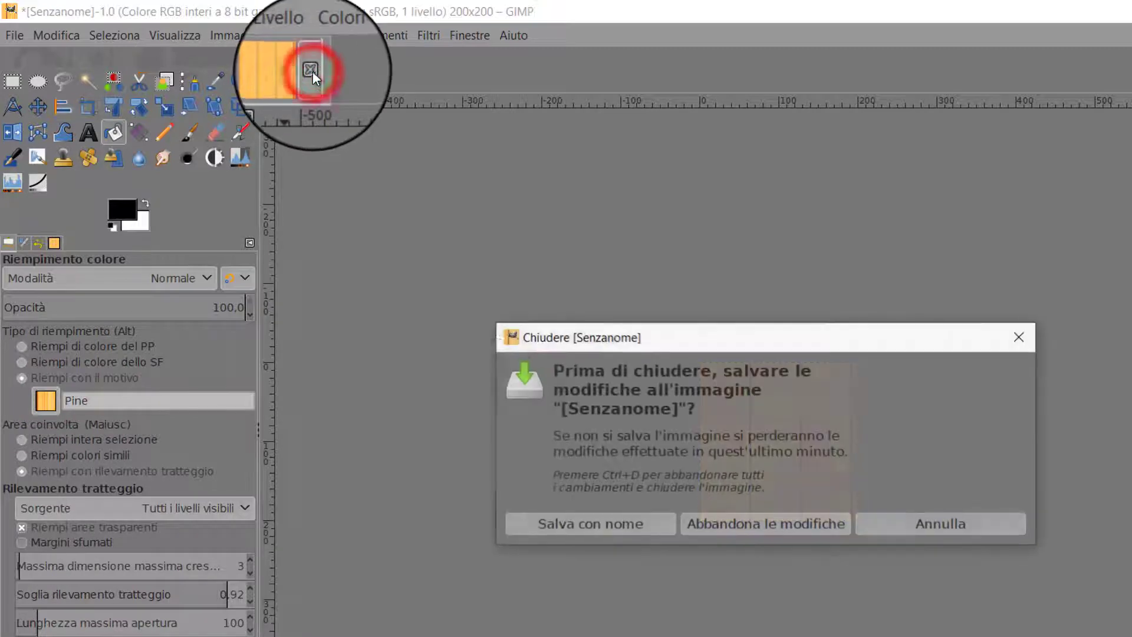
click(766, 525)
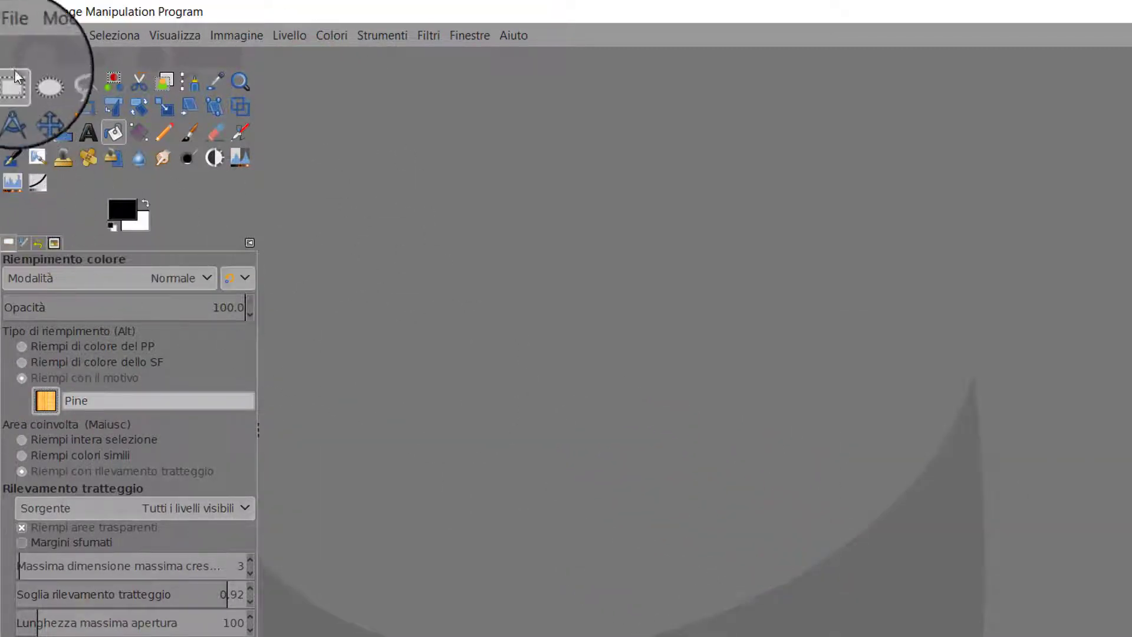
click(17, 36)
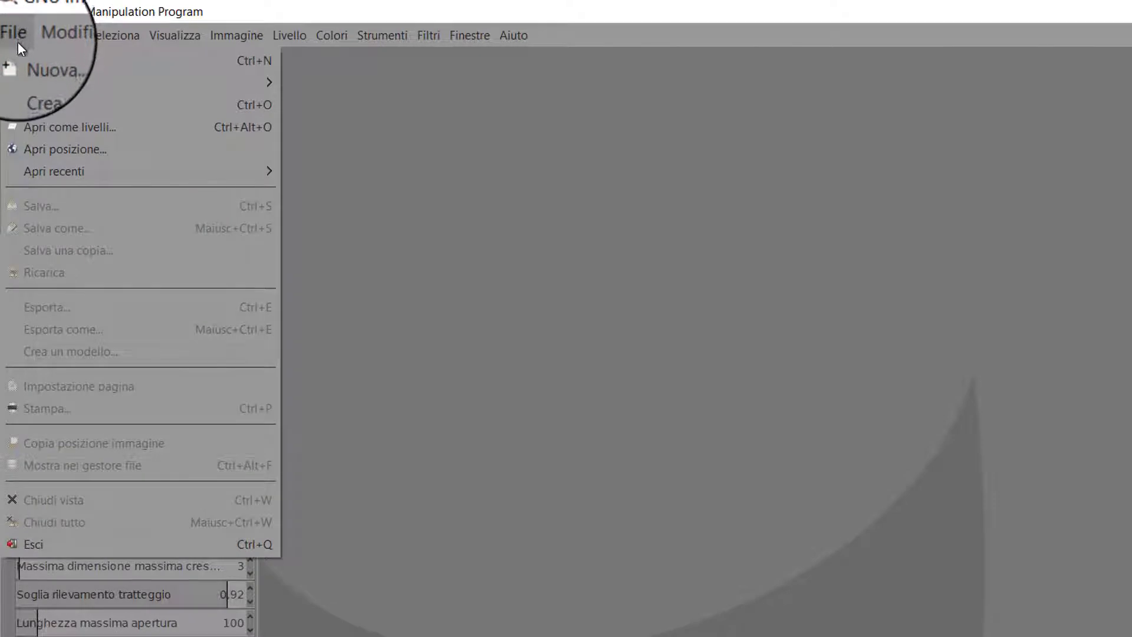
click(22, 62)
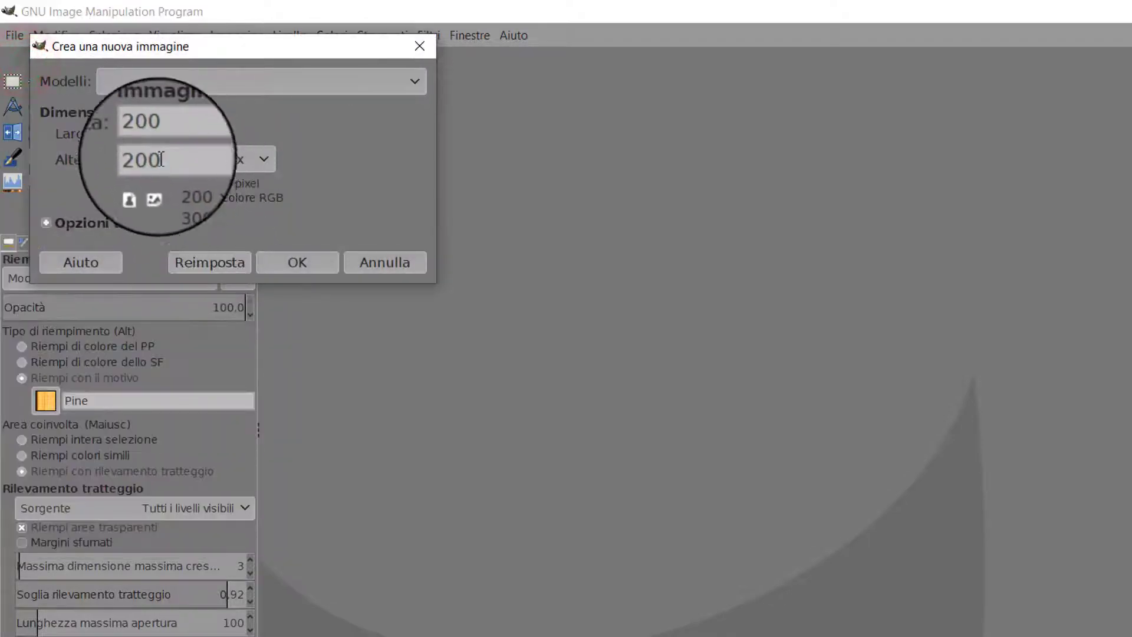
double_click(154, 133)
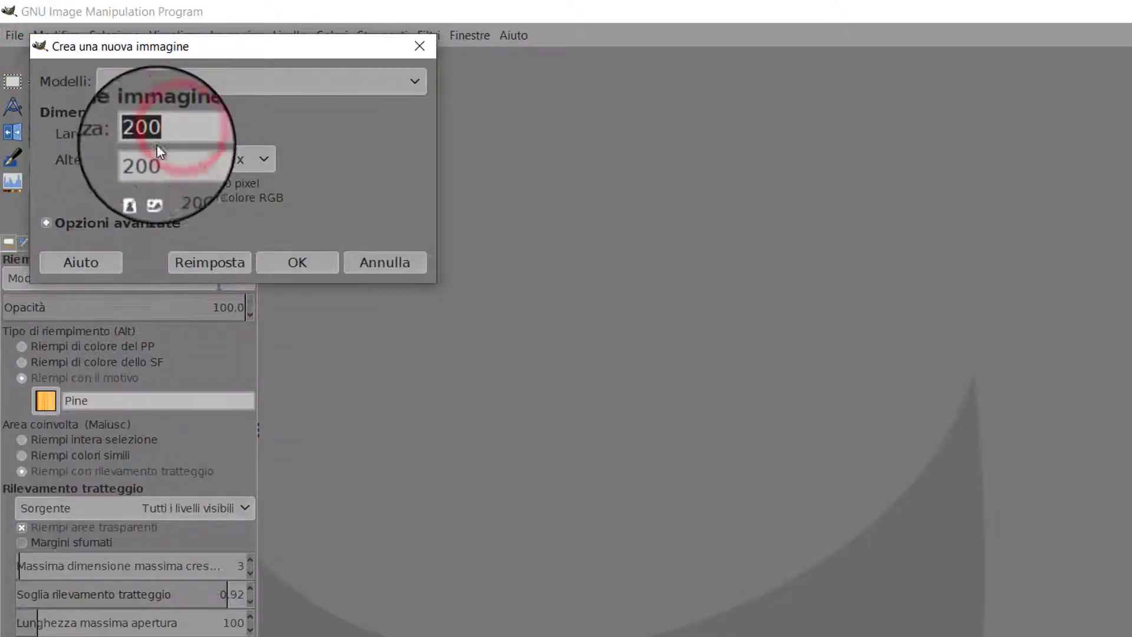
text(16)
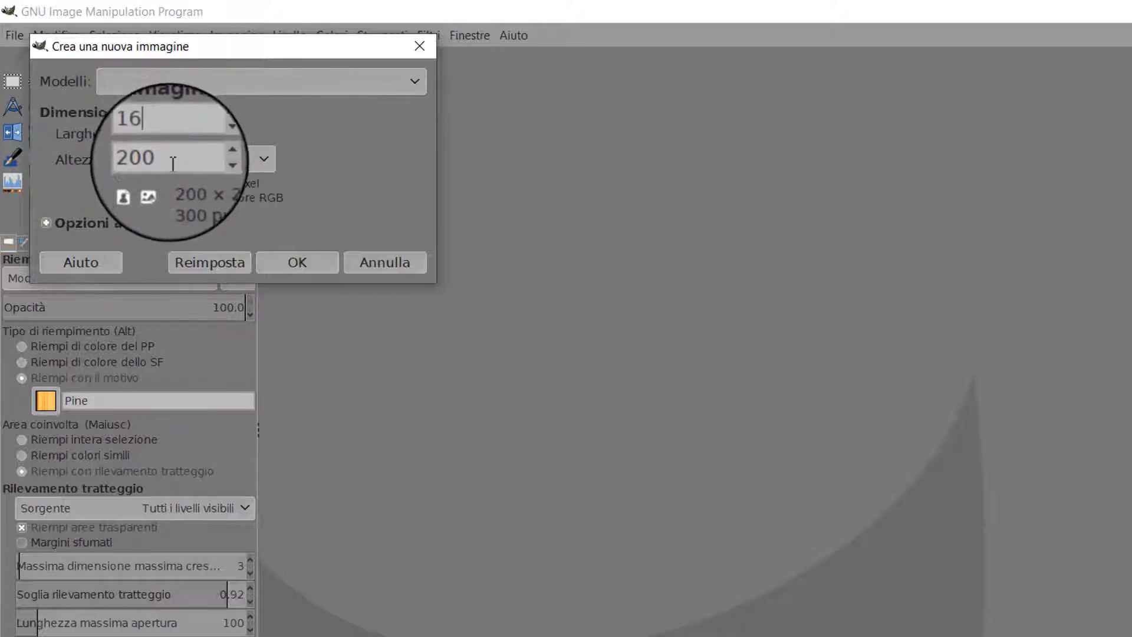
double_click(168, 159)
text(1)
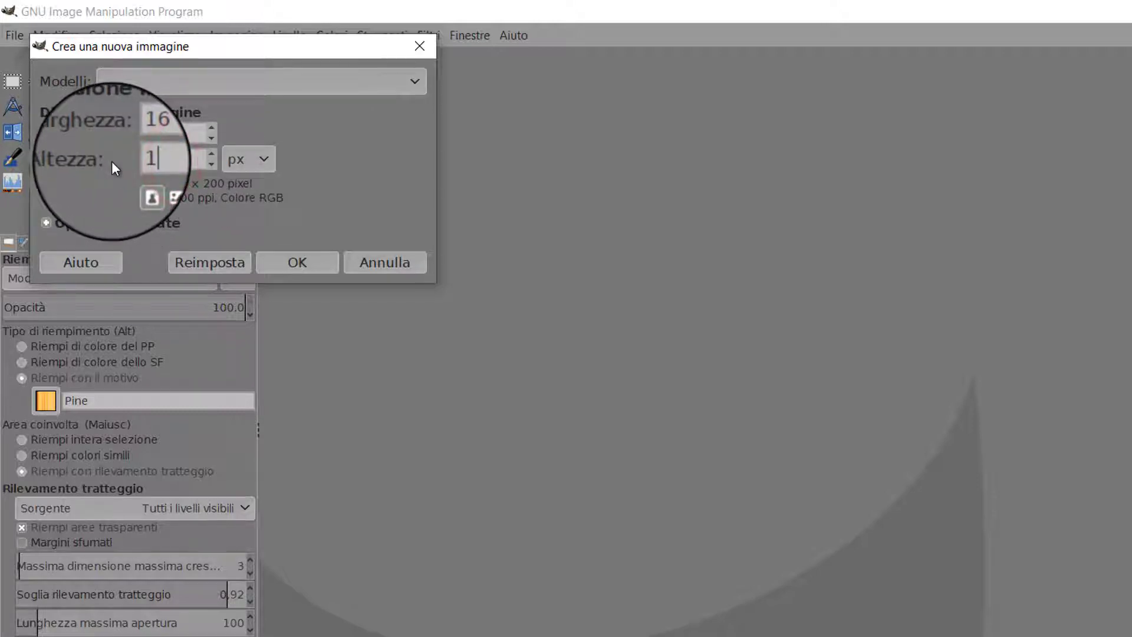
text(6)
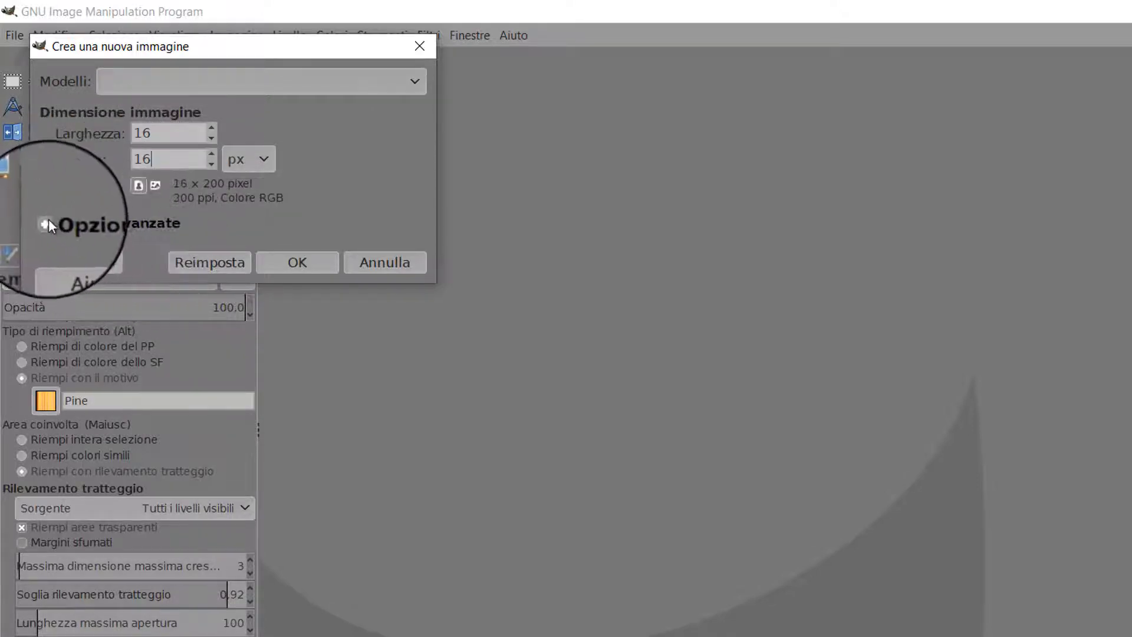
click(47, 222)
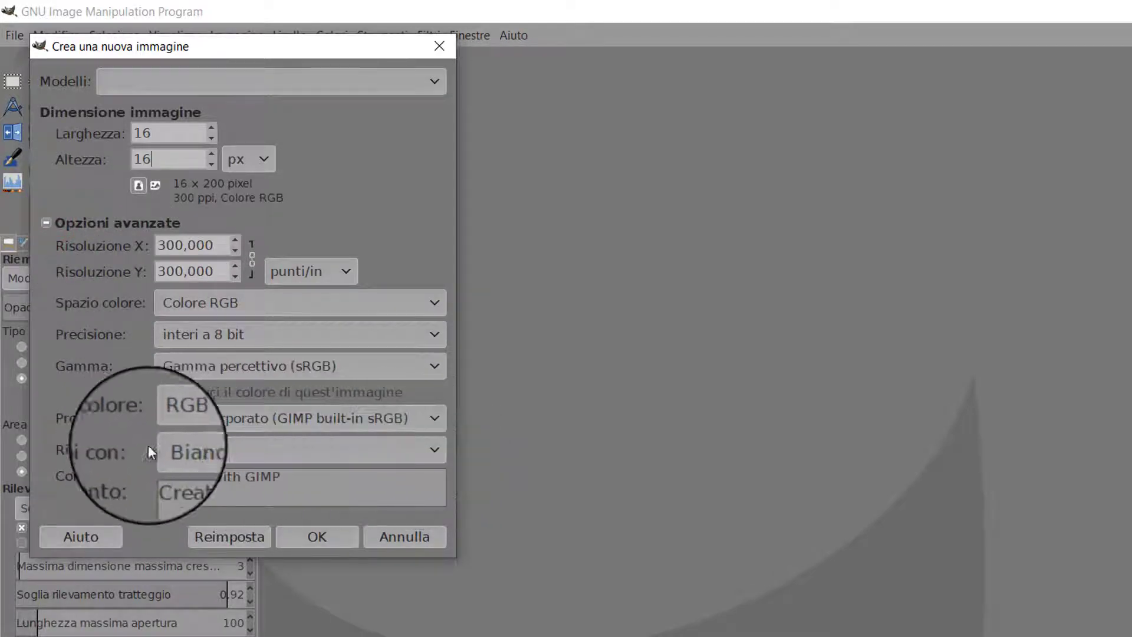
click(310, 533)
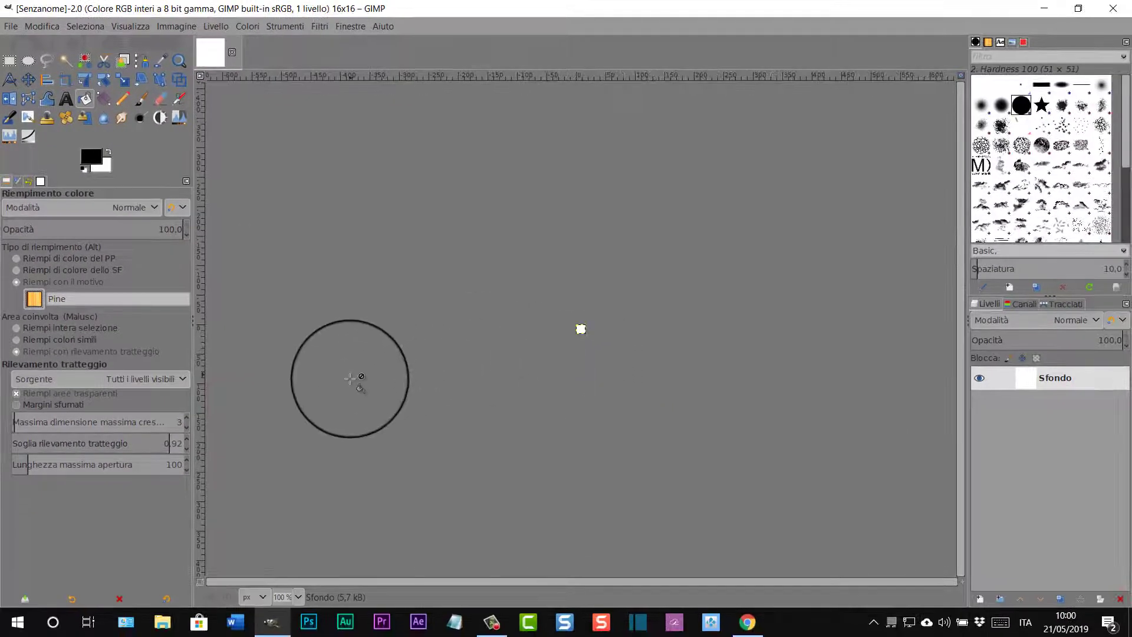
- Zoom the 16 × 16 image to 800%, then to about 4500%, and pan it into view
click(300, 599)
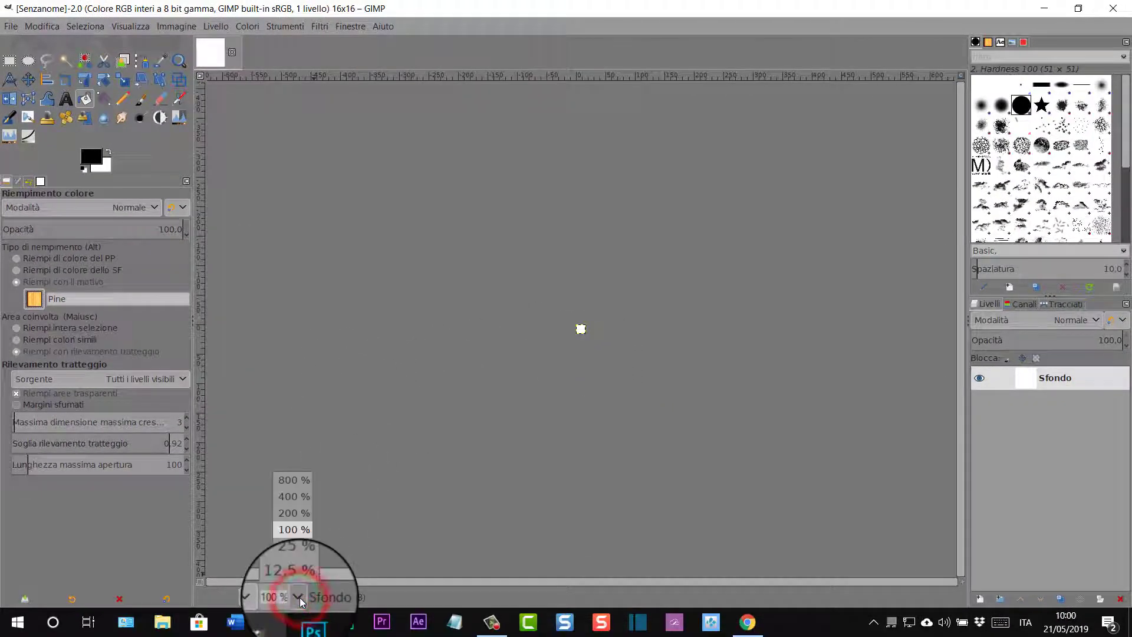
click(285, 481)
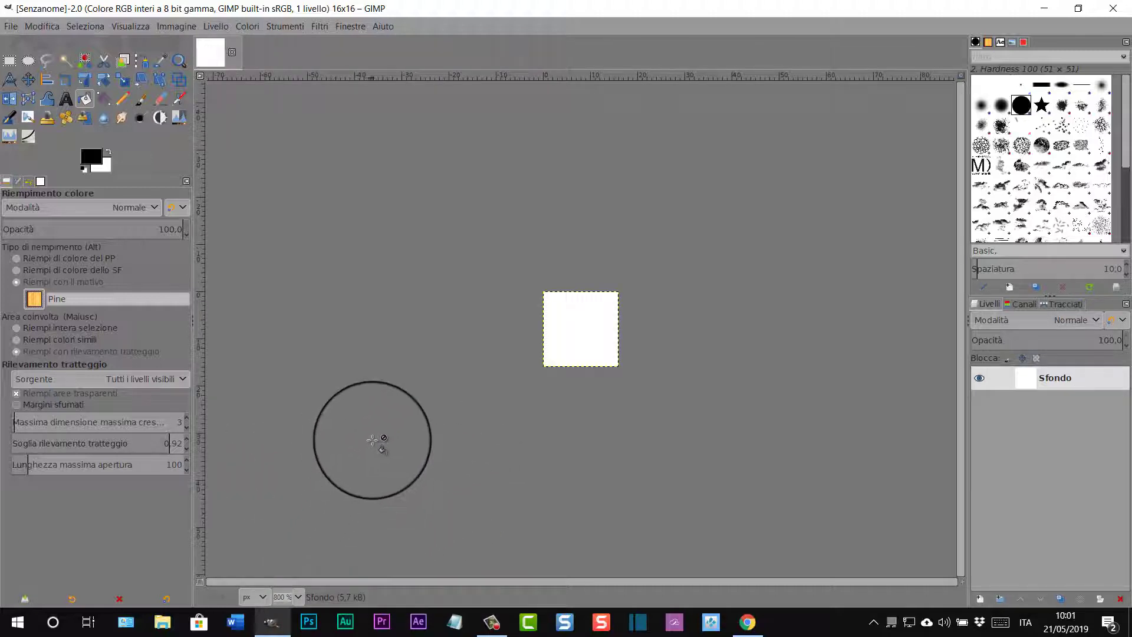
scroll(372, 440, down, 2)
scroll(378, 425, up, 3)
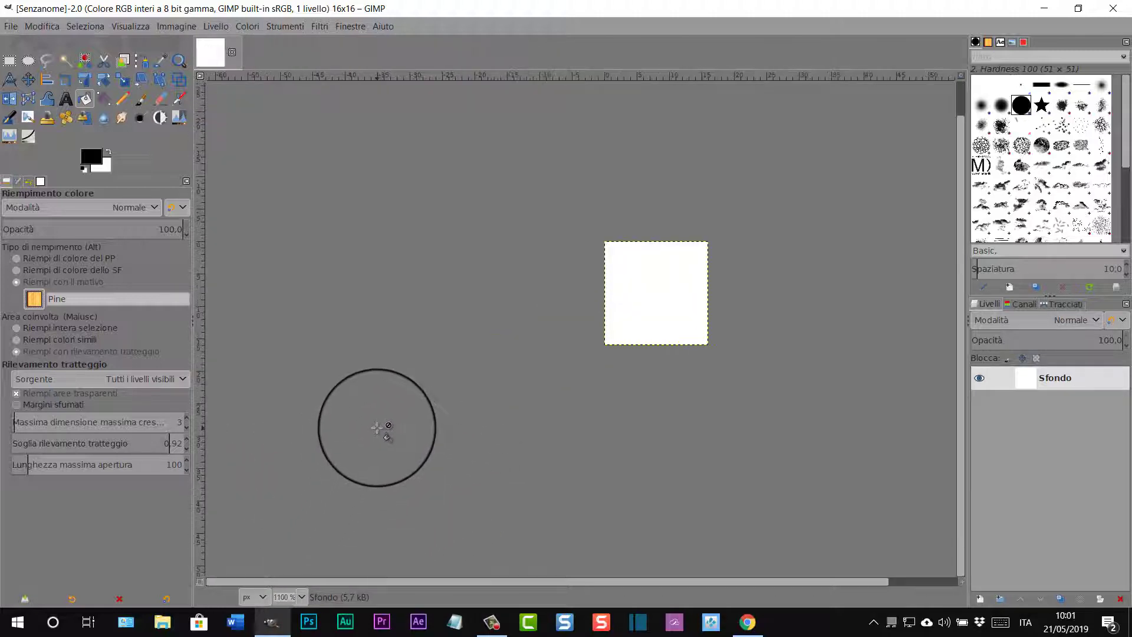
scroll(379, 422, up, 2)
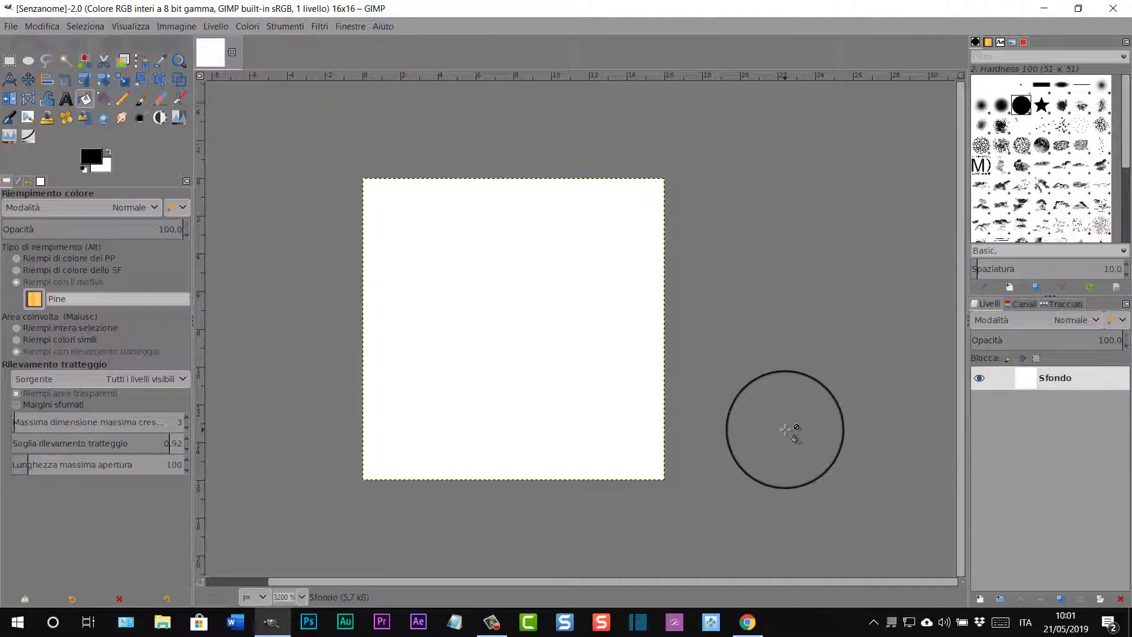
scroll(786, 429, down, 1)
scroll(787, 428, up, 1)
scroll(789, 429, up, 1)
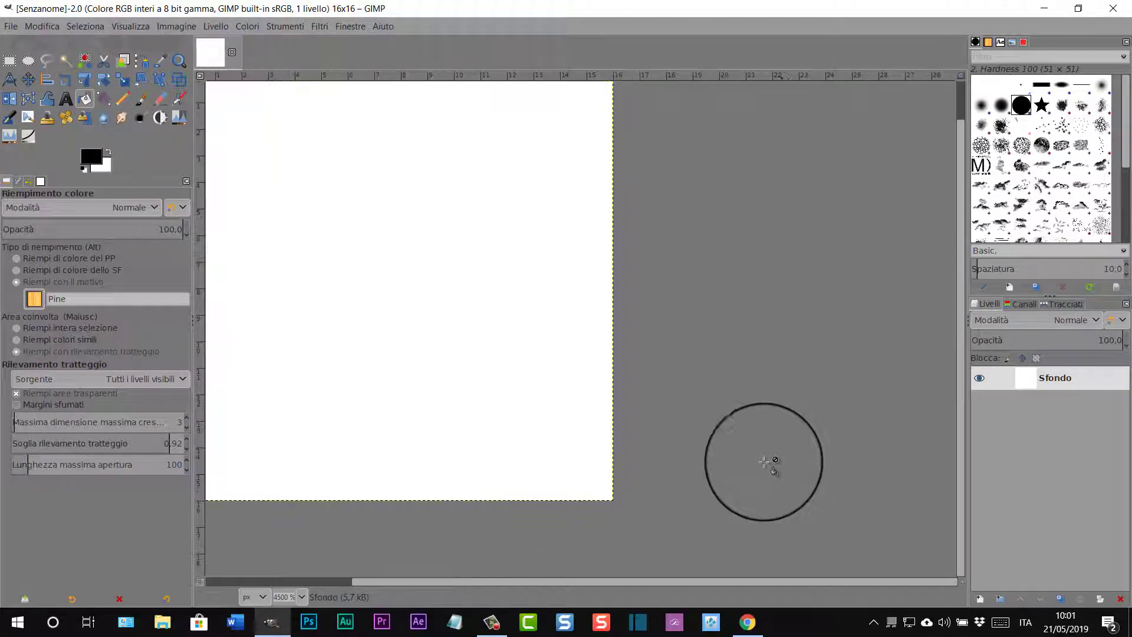
drag(693, 589, 617, 592)
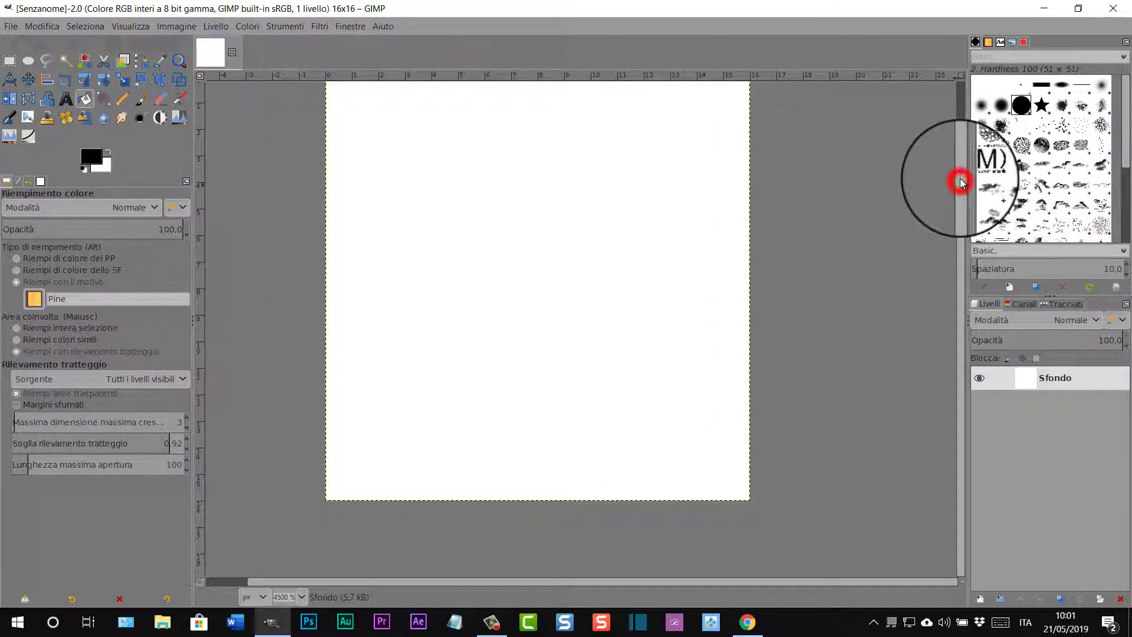
drag(960, 182, 961, 152)
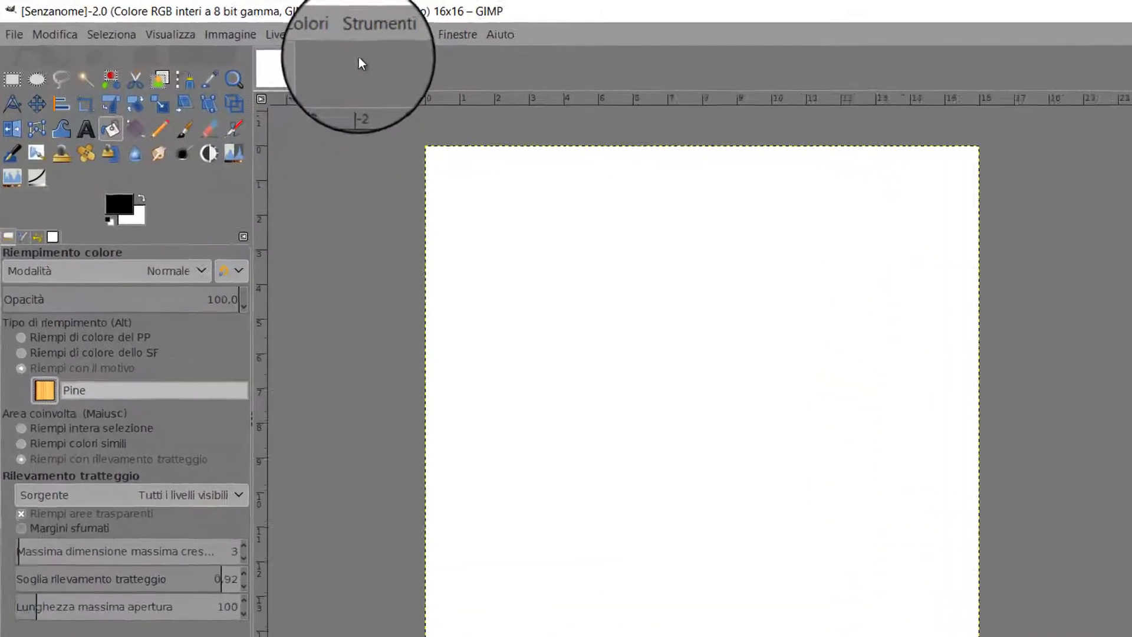
- Turn on Visualizza > Griglia to overlay the grid
click(177, 35)
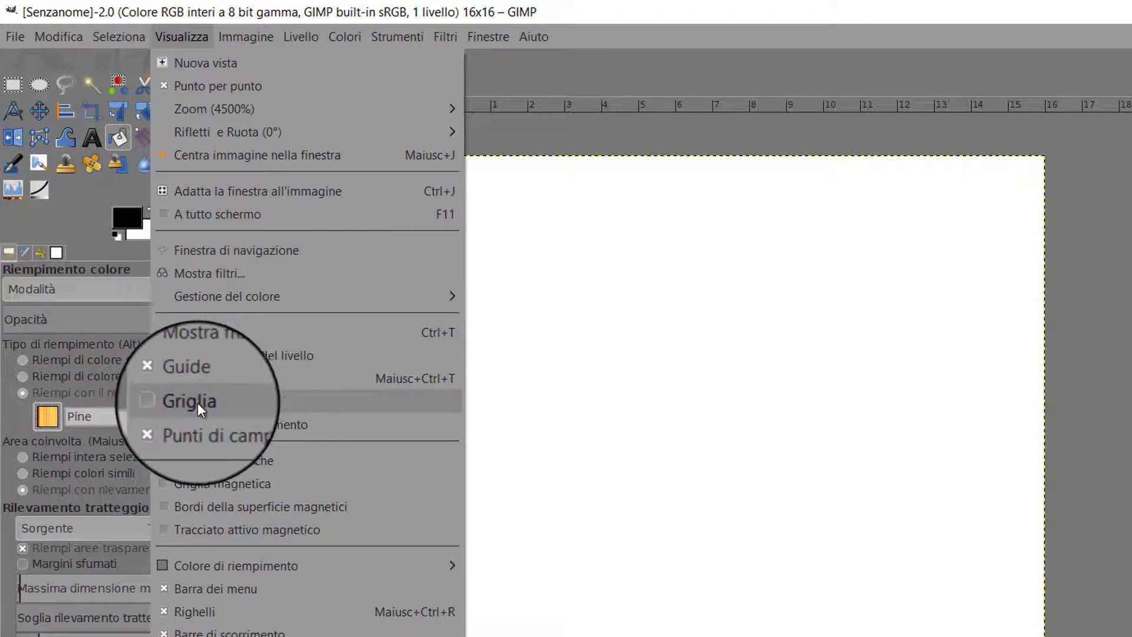
click(197, 402)
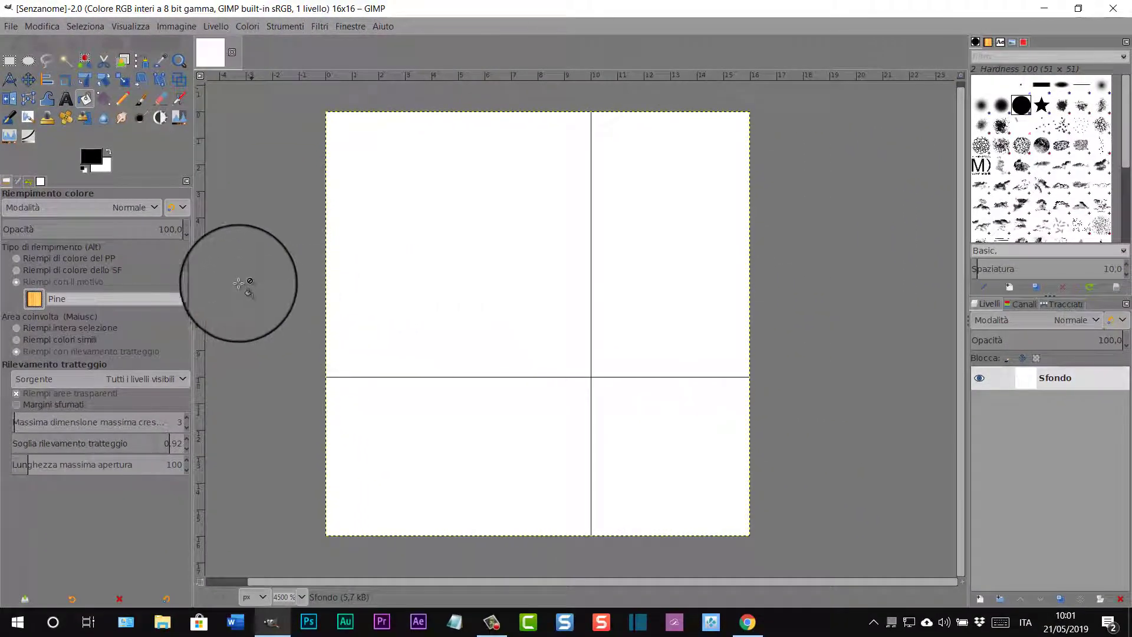
- Set horizontal and vertical grid spacing to 1 pixel in Configura la griglia
click(176, 26)
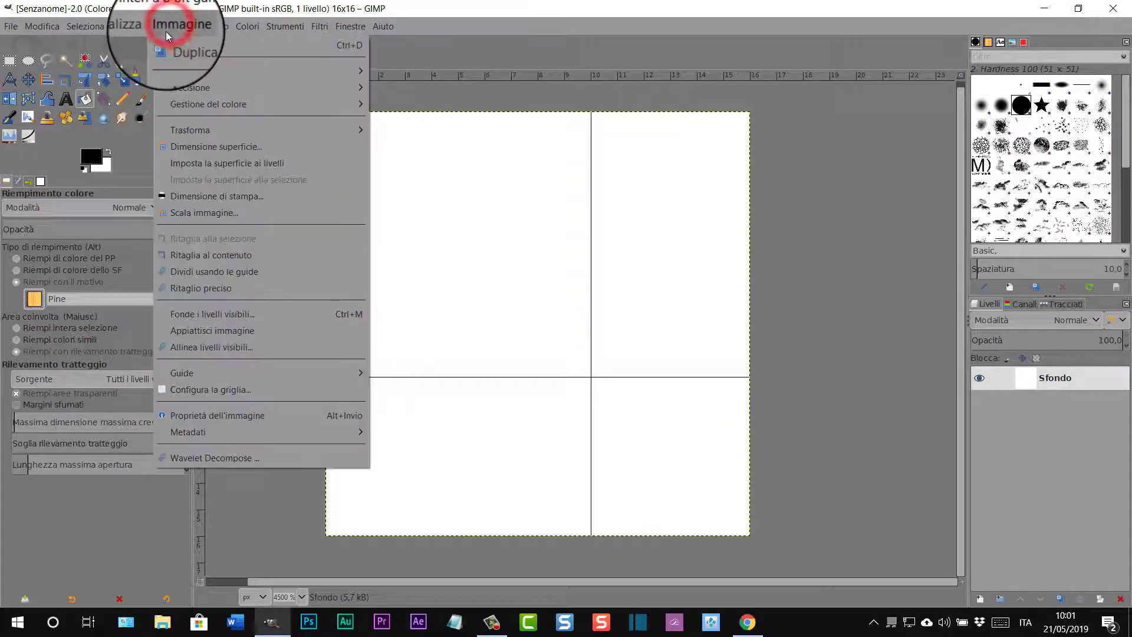
click(202, 389)
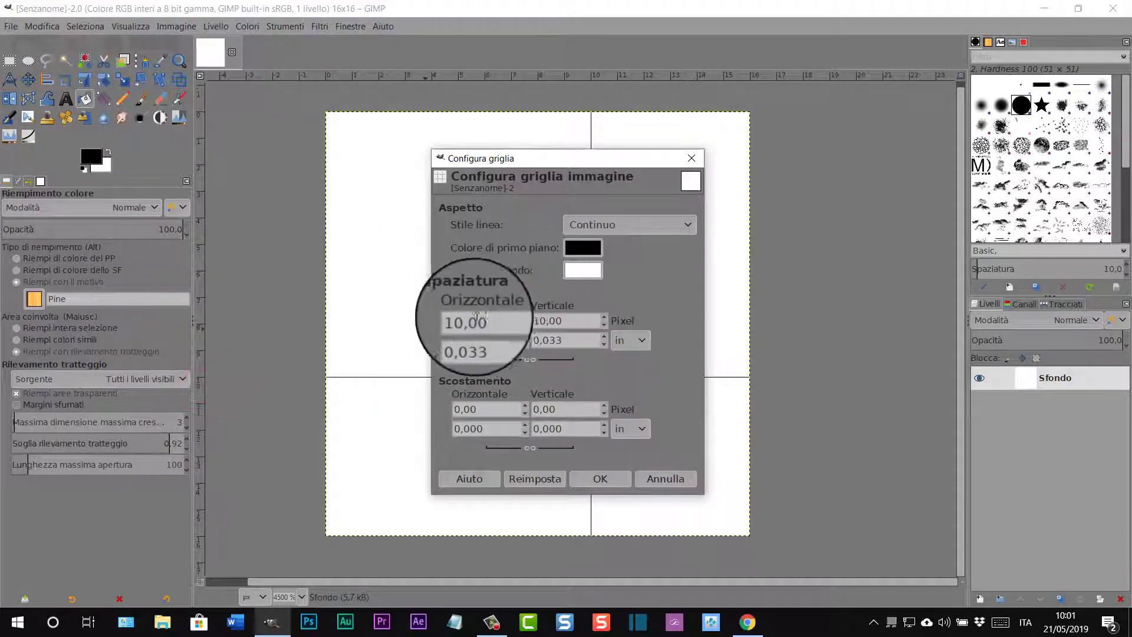
double_click(478, 321)
drag(490, 320, 433, 322)
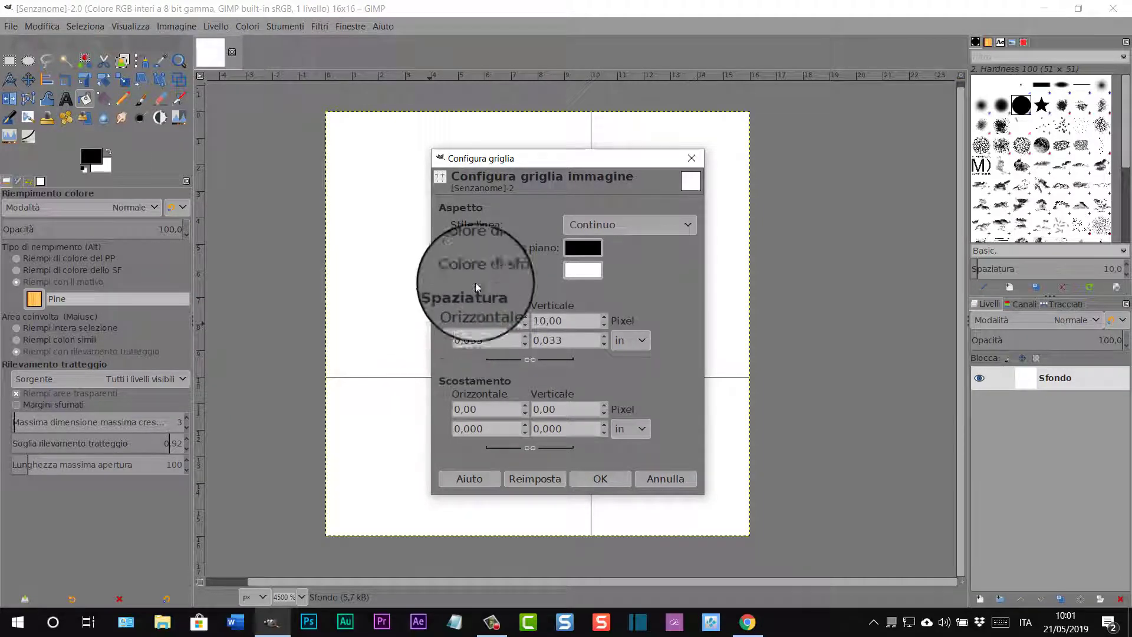
text(1)
click(563, 322)
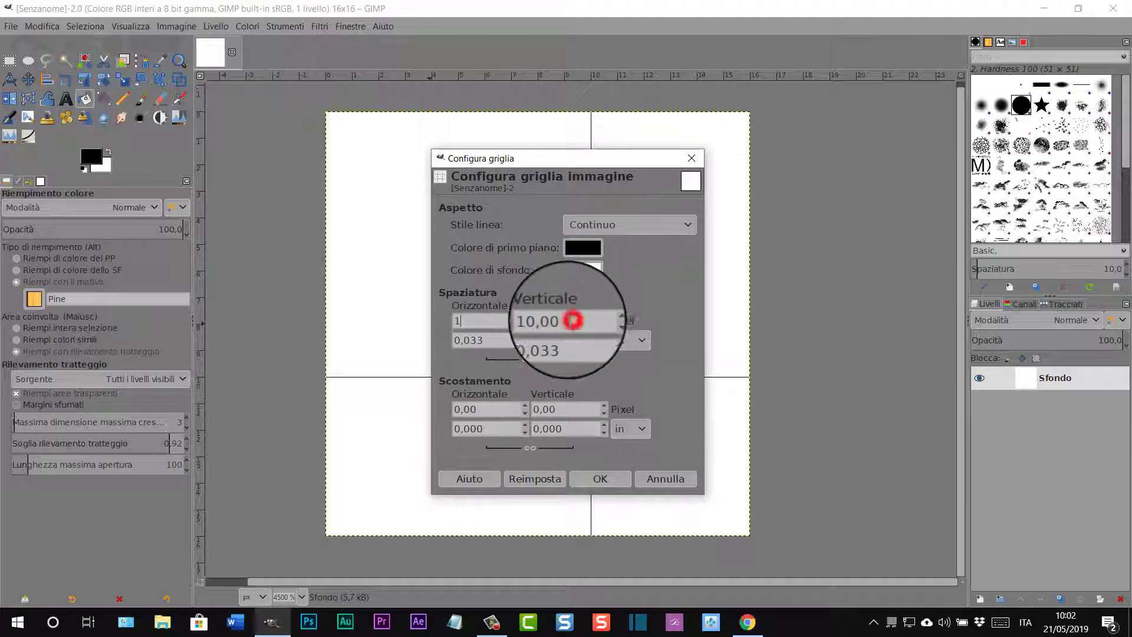
text(1)
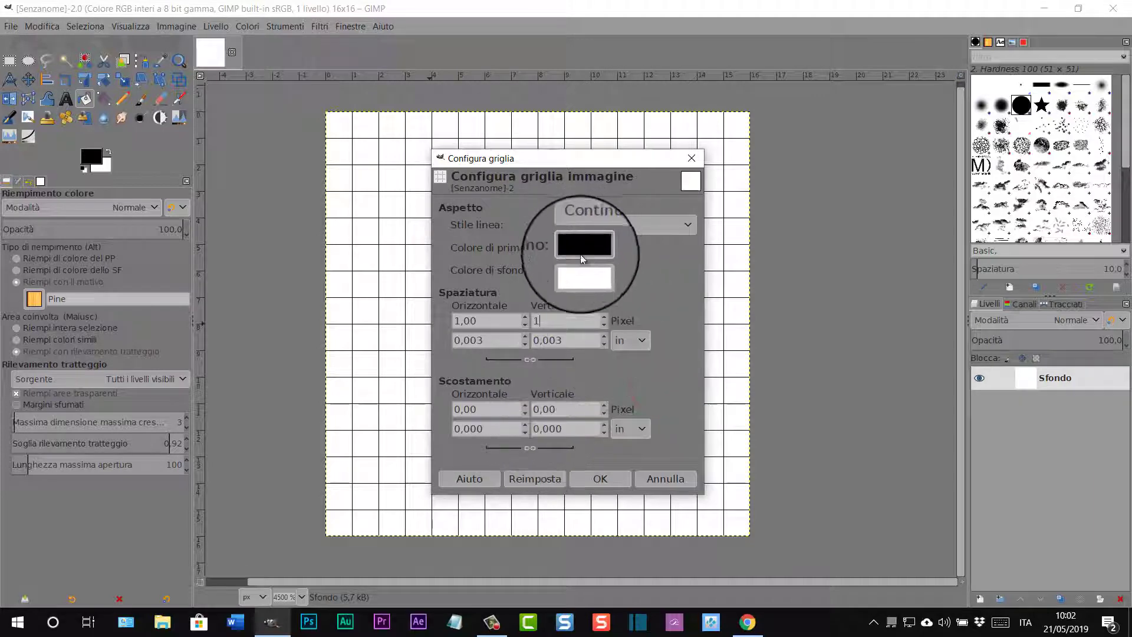
click(602, 478)
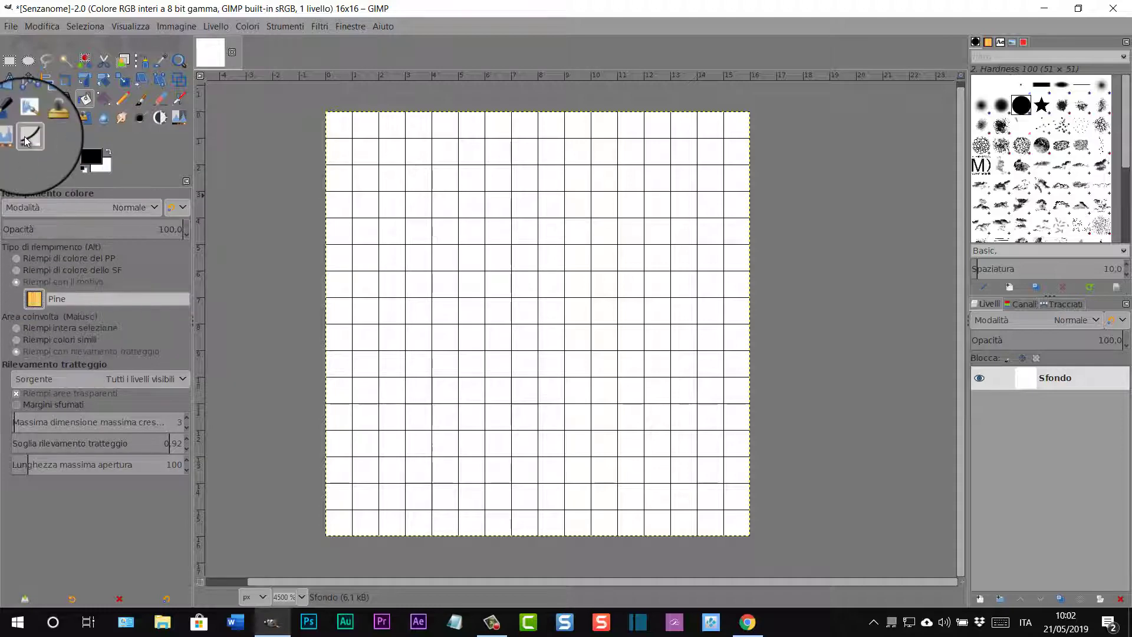
- With the Paintbrush, paint black pixel pairs along the top-left to bottom-right diagonal
click(141, 101)
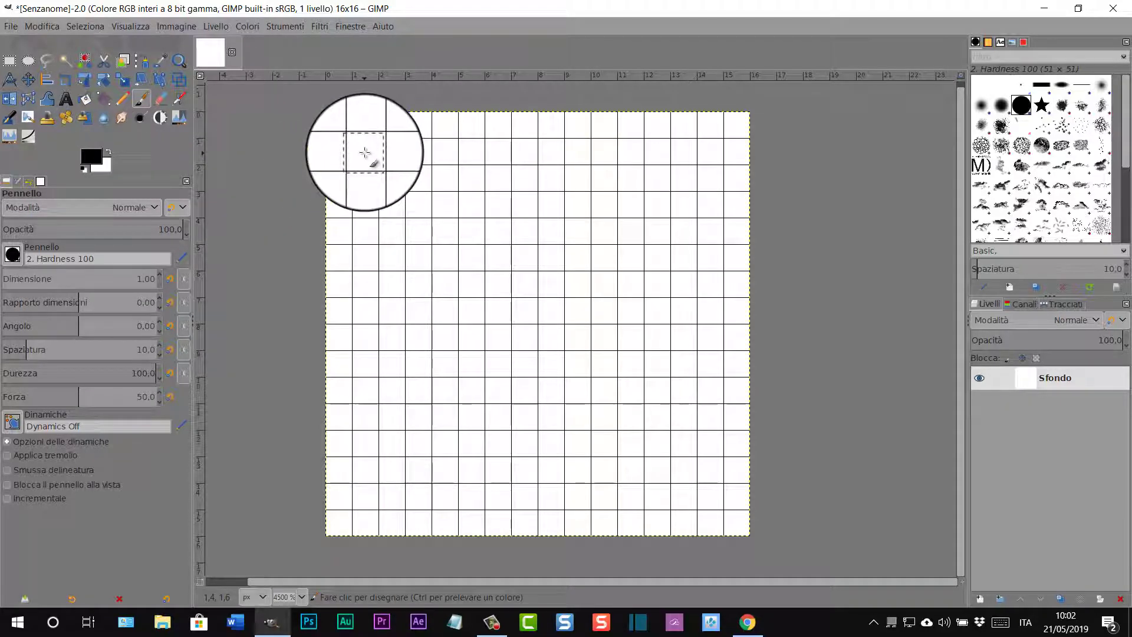
click(365, 152)
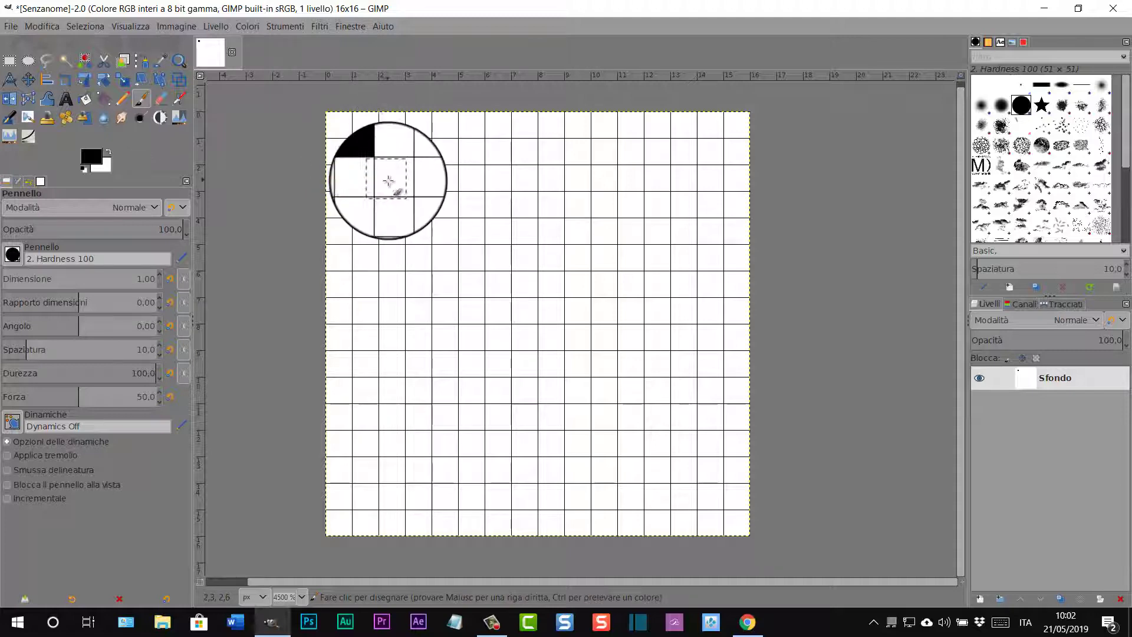
click(393, 179)
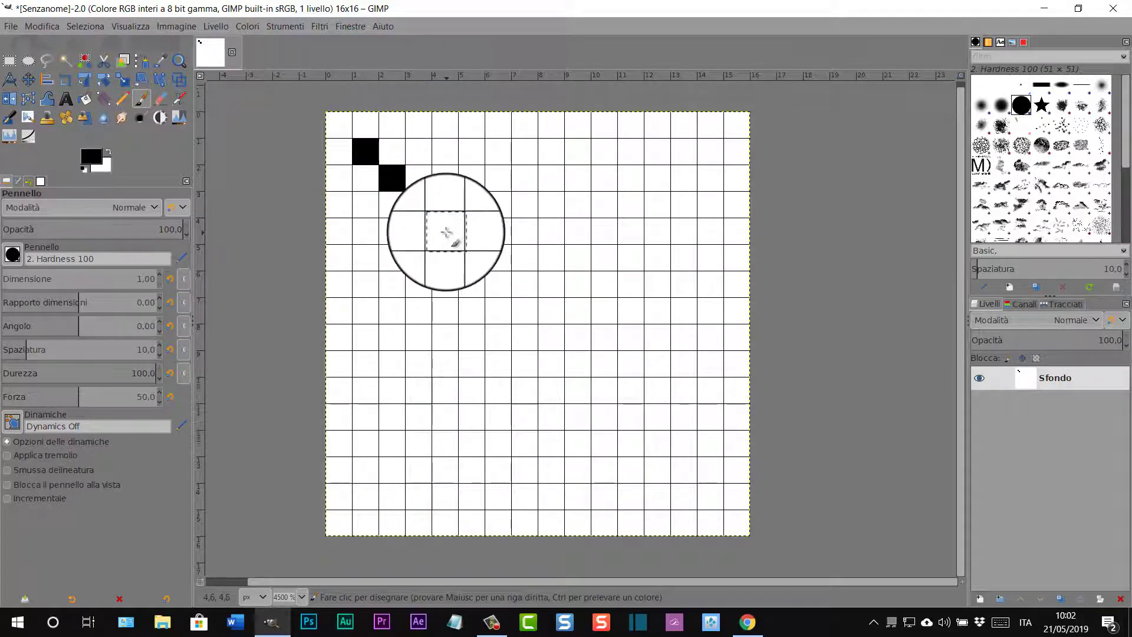
click(447, 232)
click(472, 260)
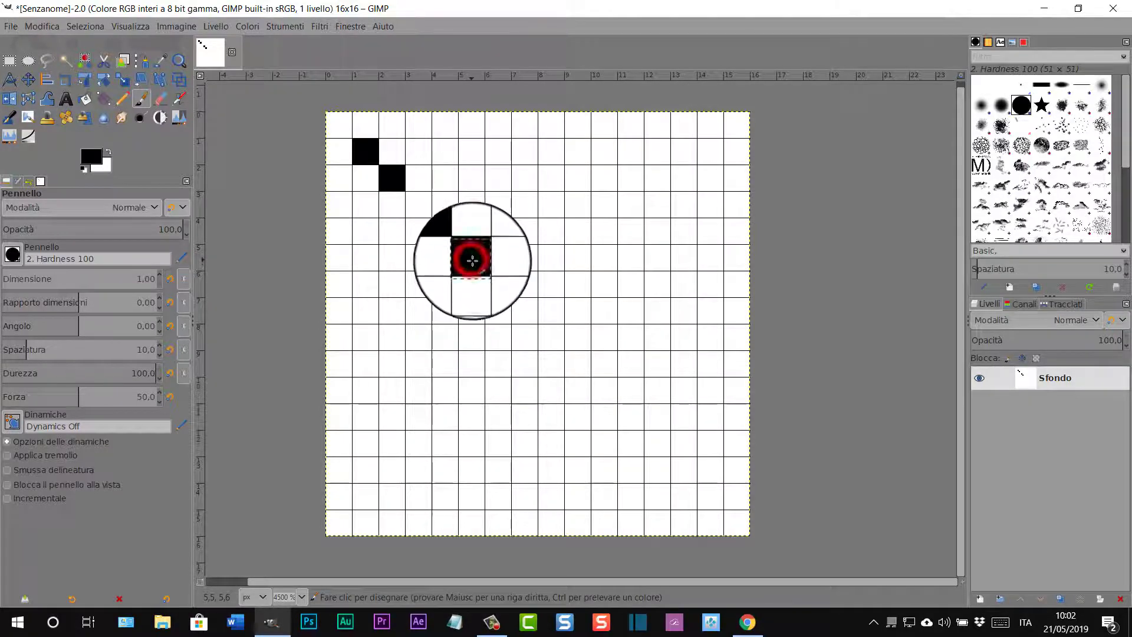
click(523, 312)
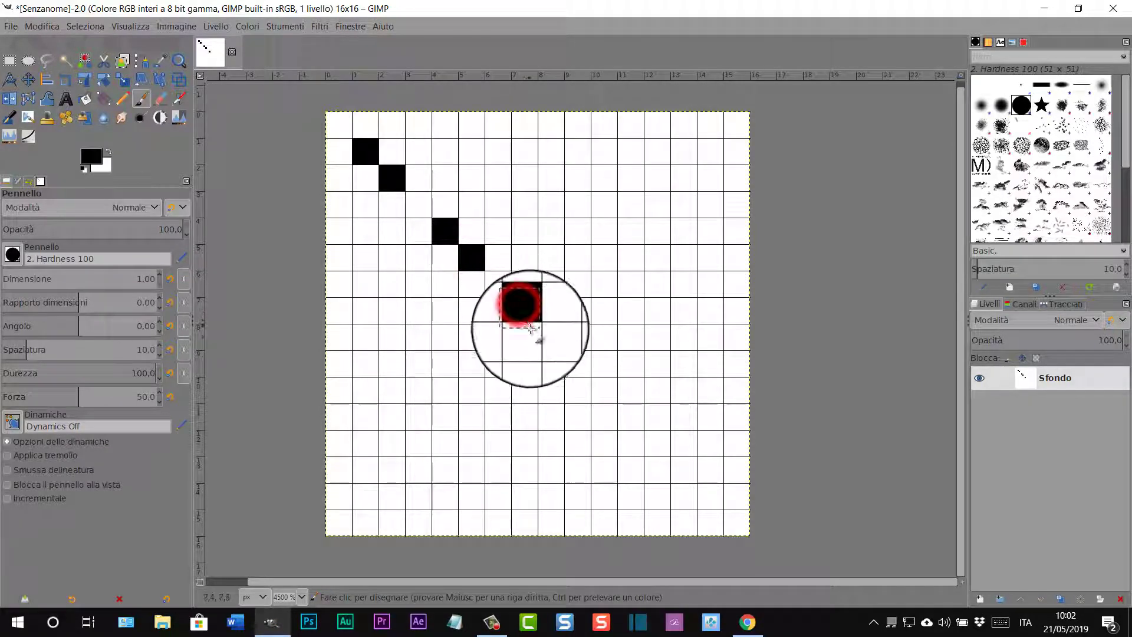
click(553, 339)
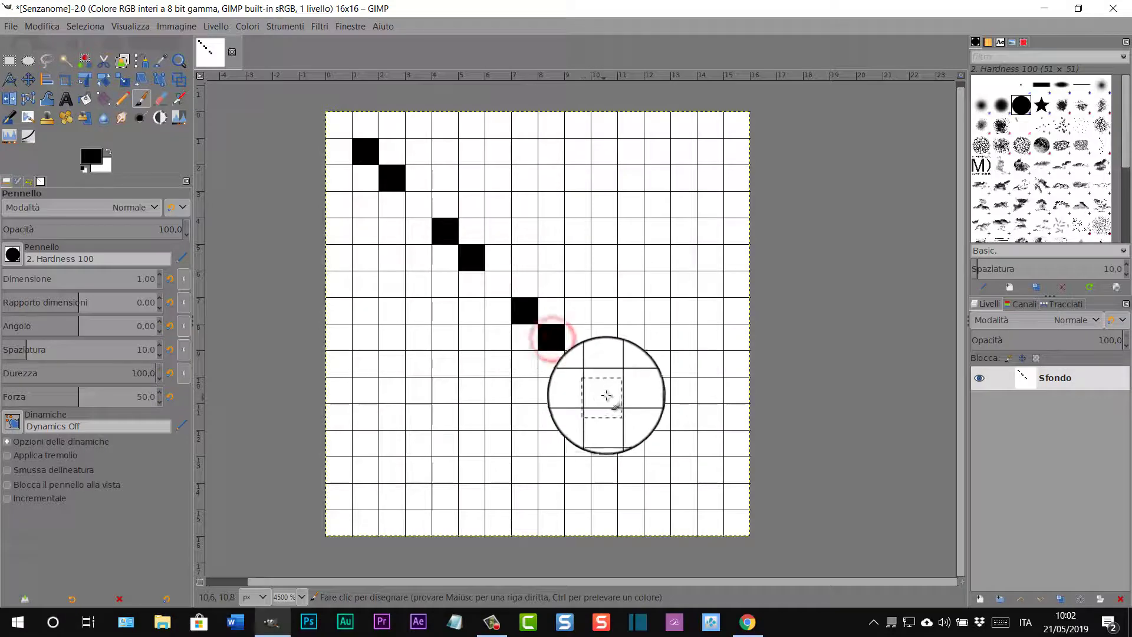
click(608, 394)
click(627, 412)
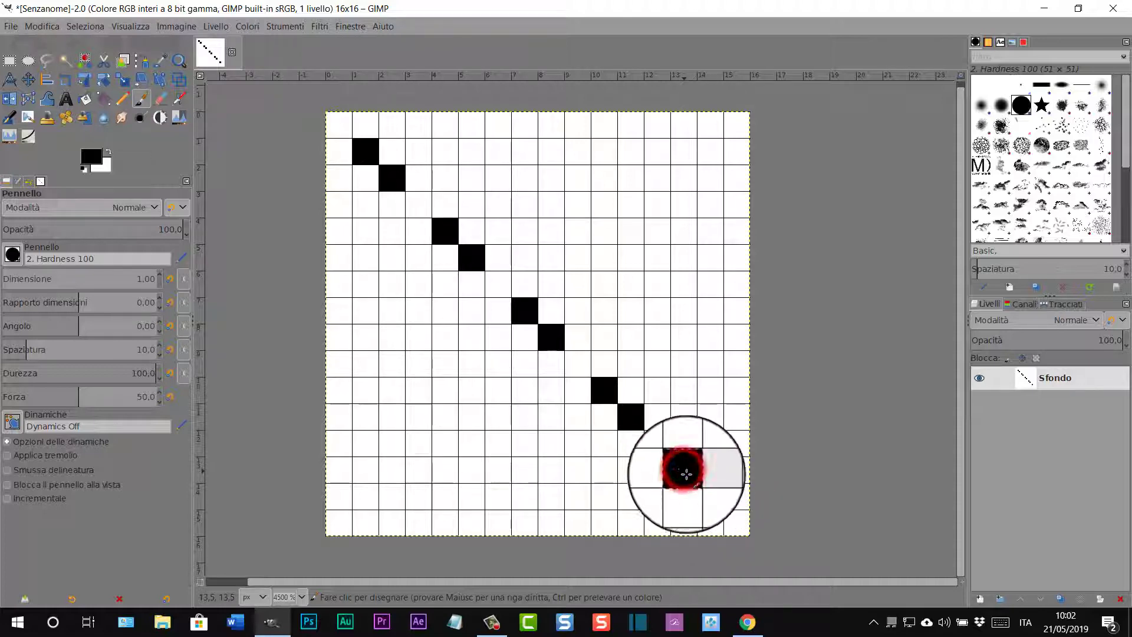
click(711, 496)
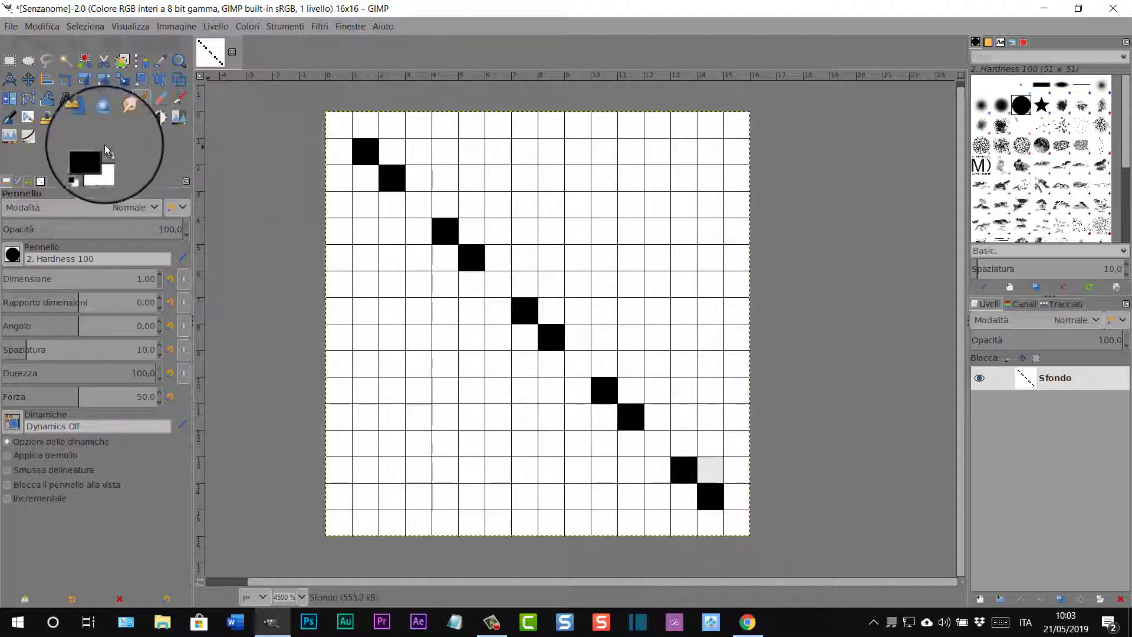
- Change the foreground colour to red by its hex code
click(90, 156)
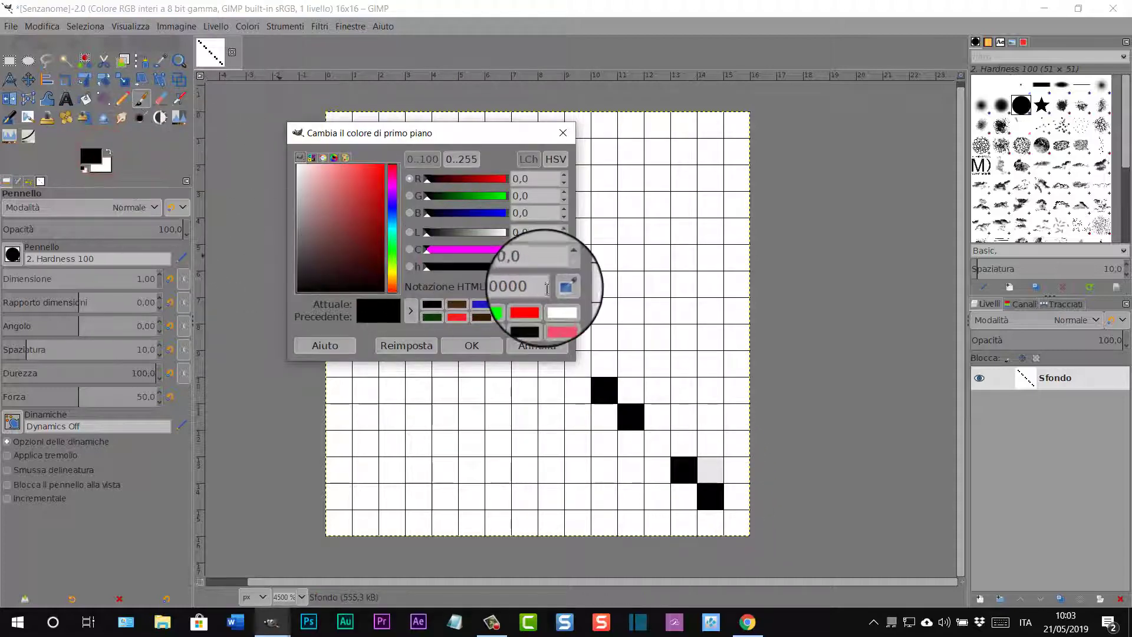
double_click(541, 288)
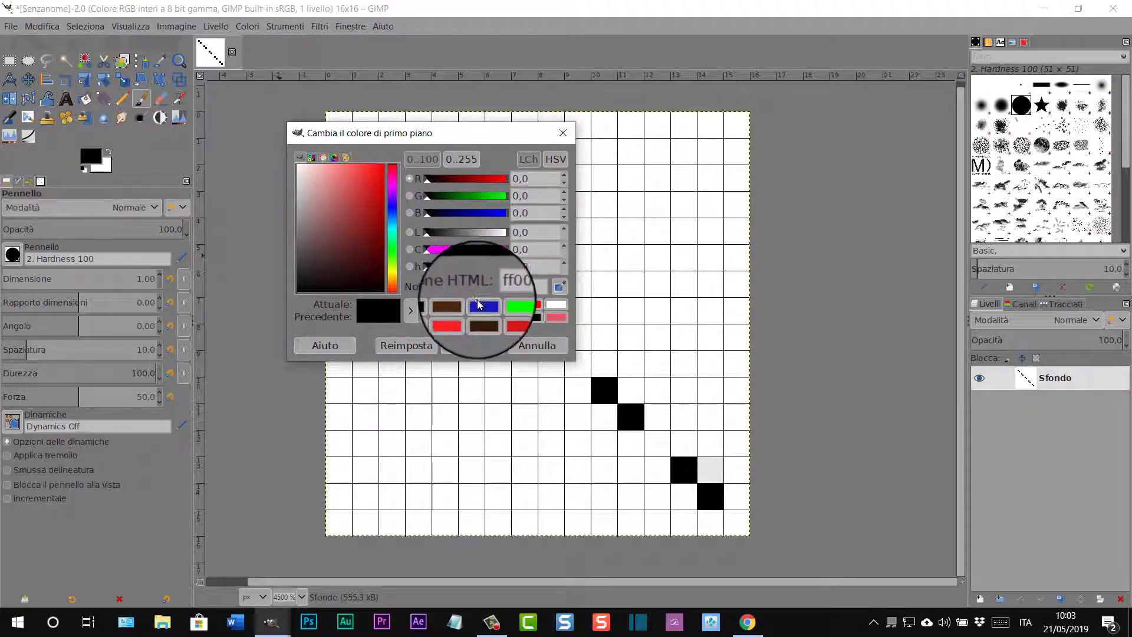
click(471, 346)
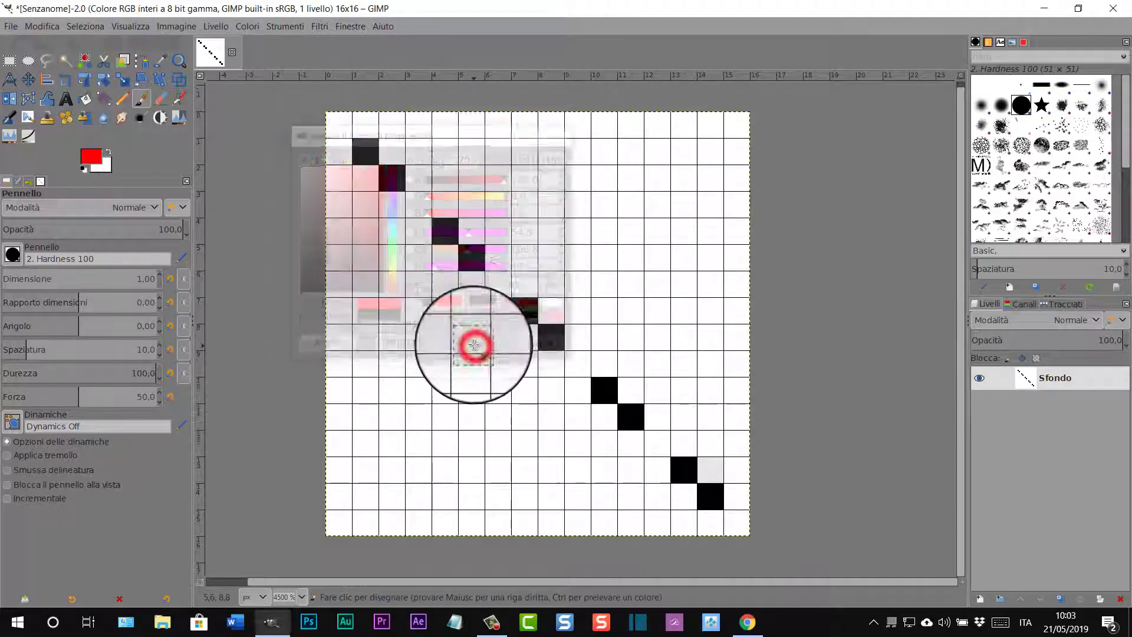
- Paint red pixel pairs from top-right down to cells (2,13) and (1,14), forming an X
click(711, 152)
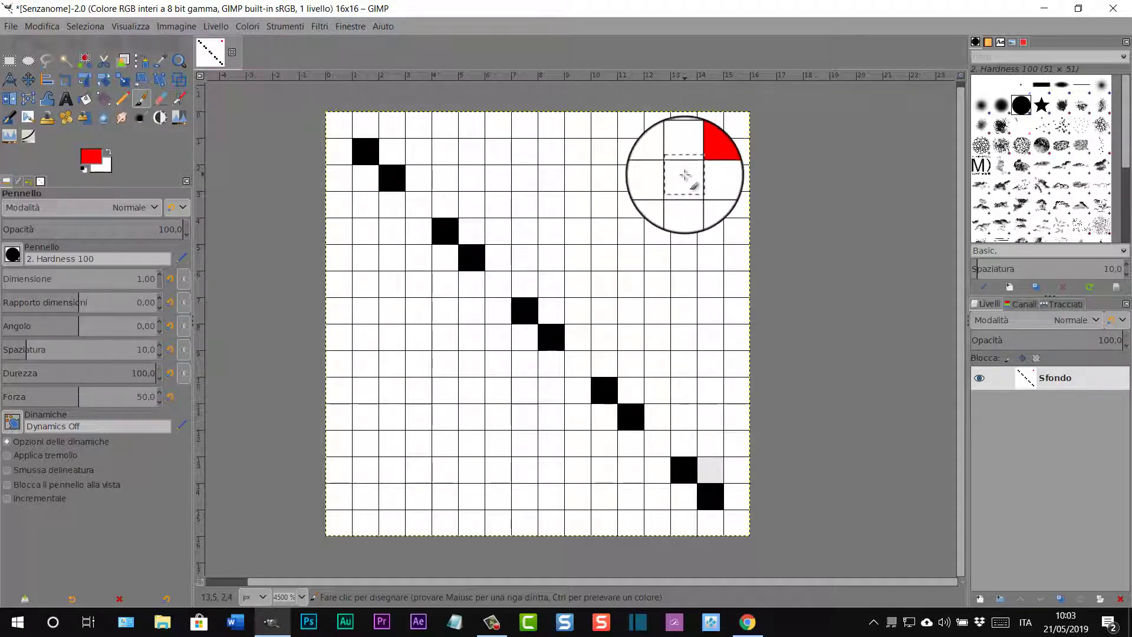
click(632, 231)
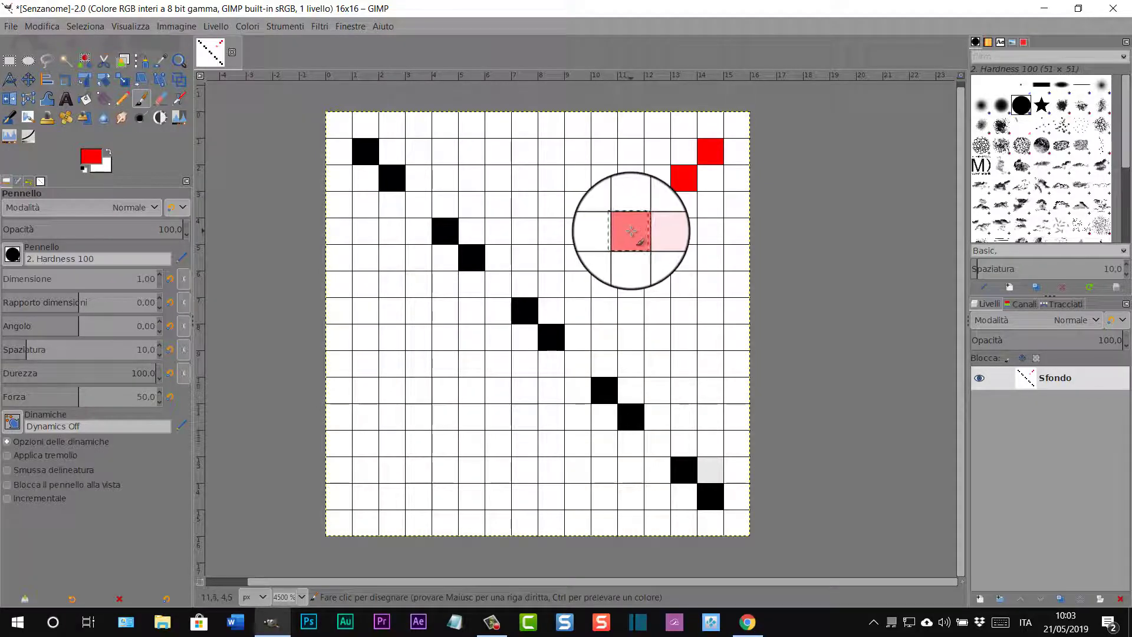
click(606, 258)
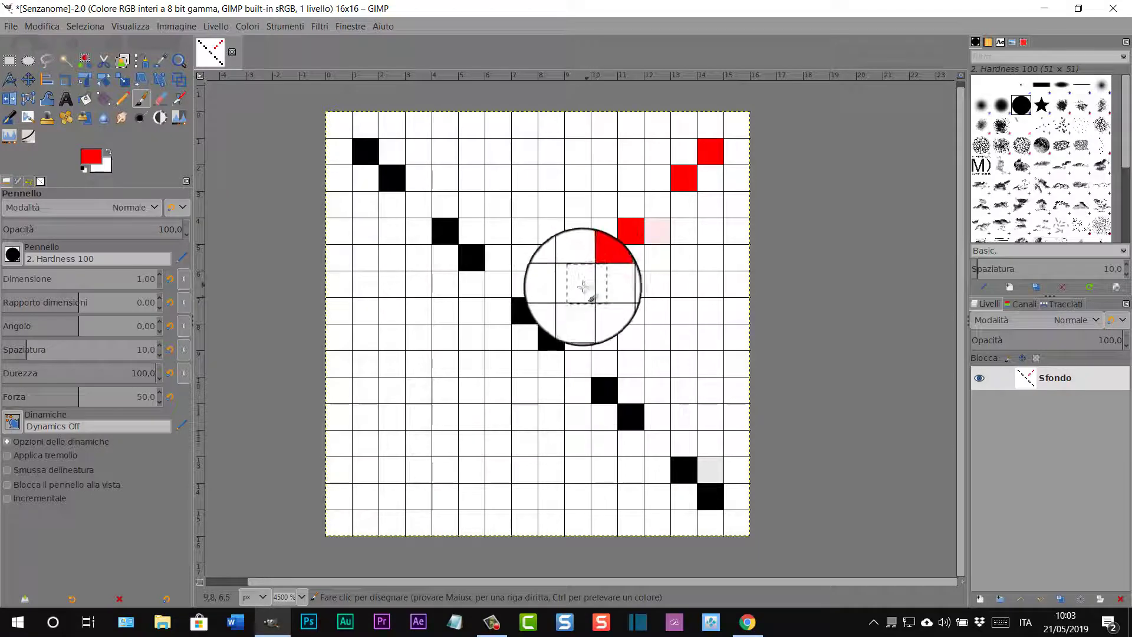
click(553, 311)
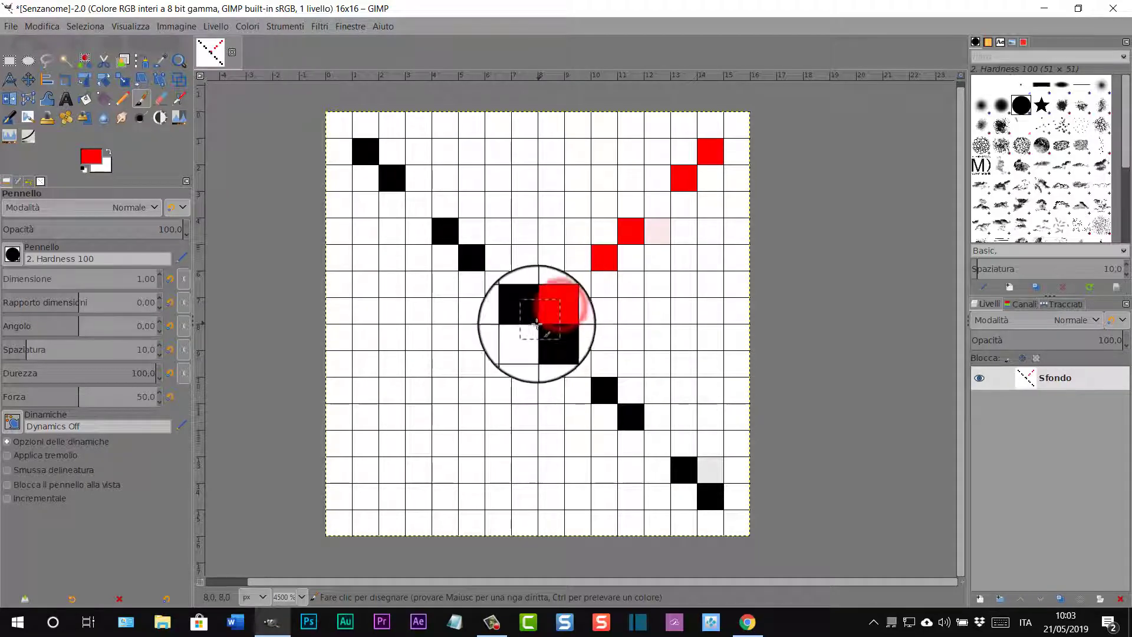
click(526, 338)
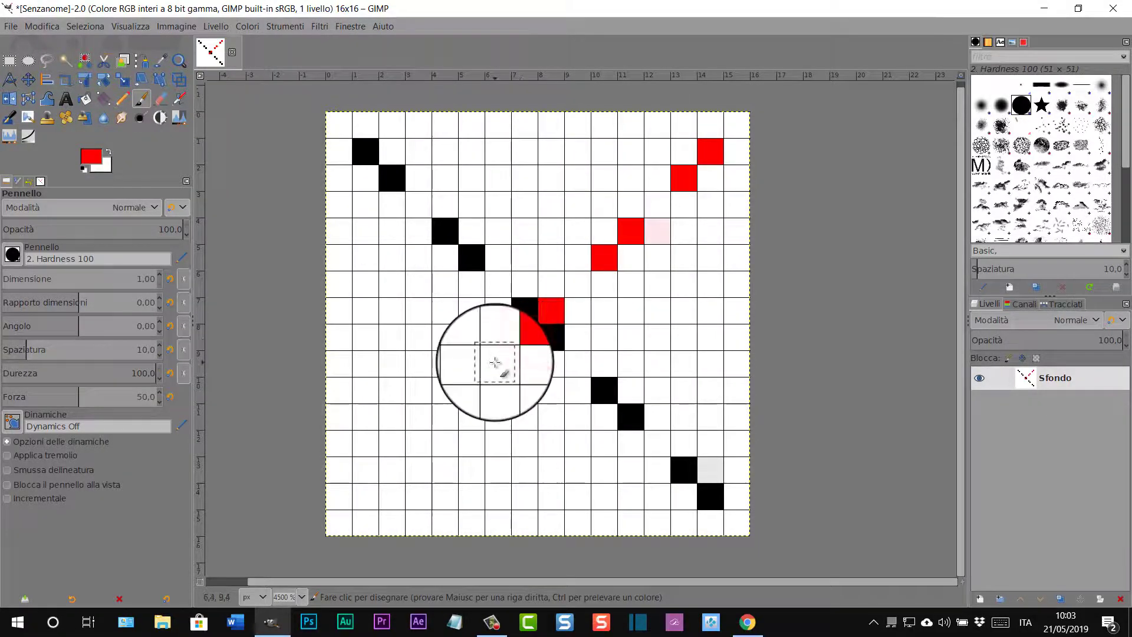
click(473, 388)
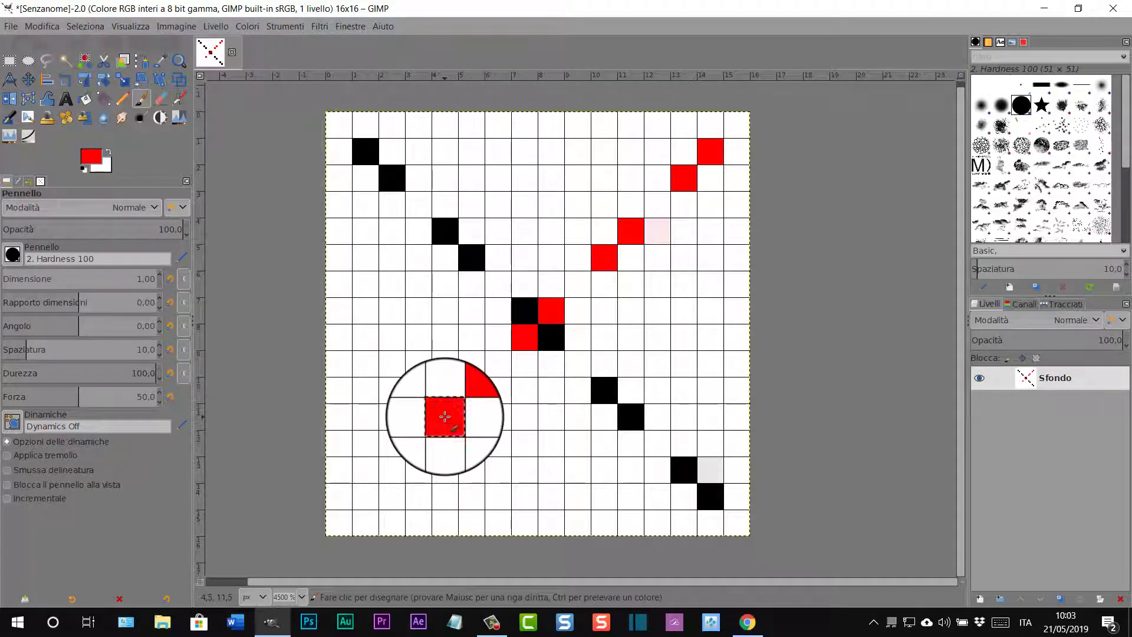
click(444, 417)
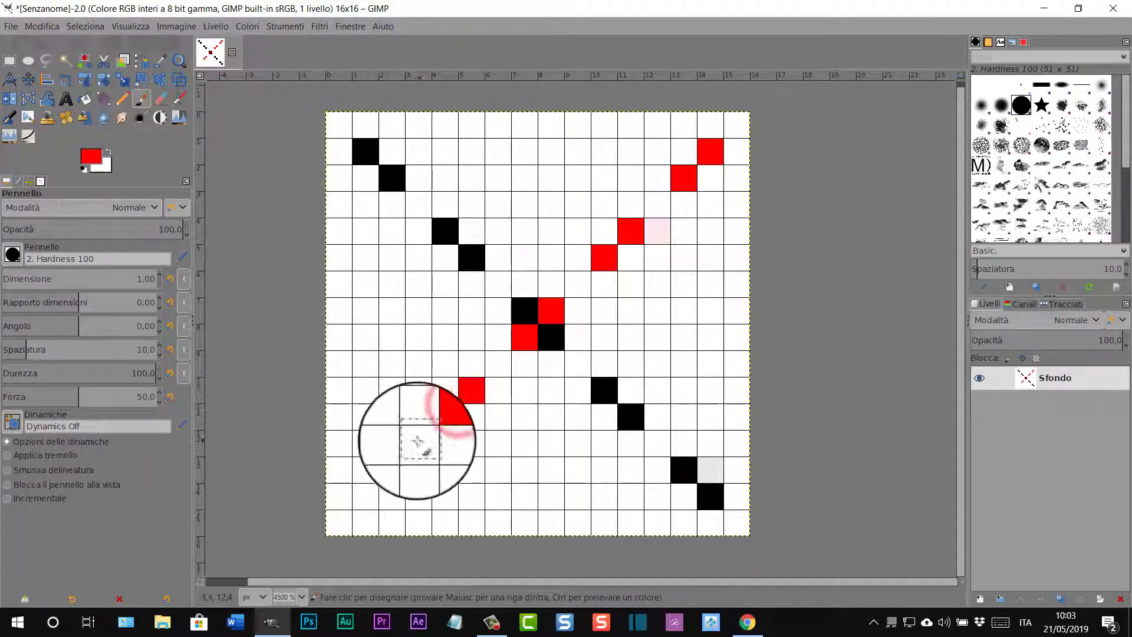
click(379, 480)
click(366, 498)
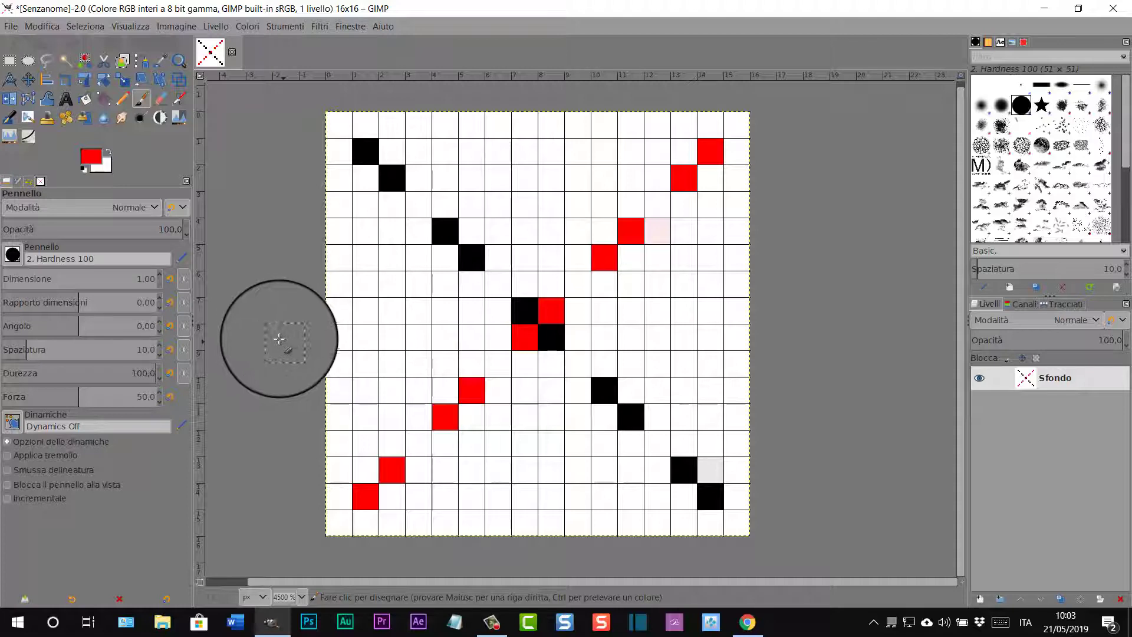
click(89, 154)
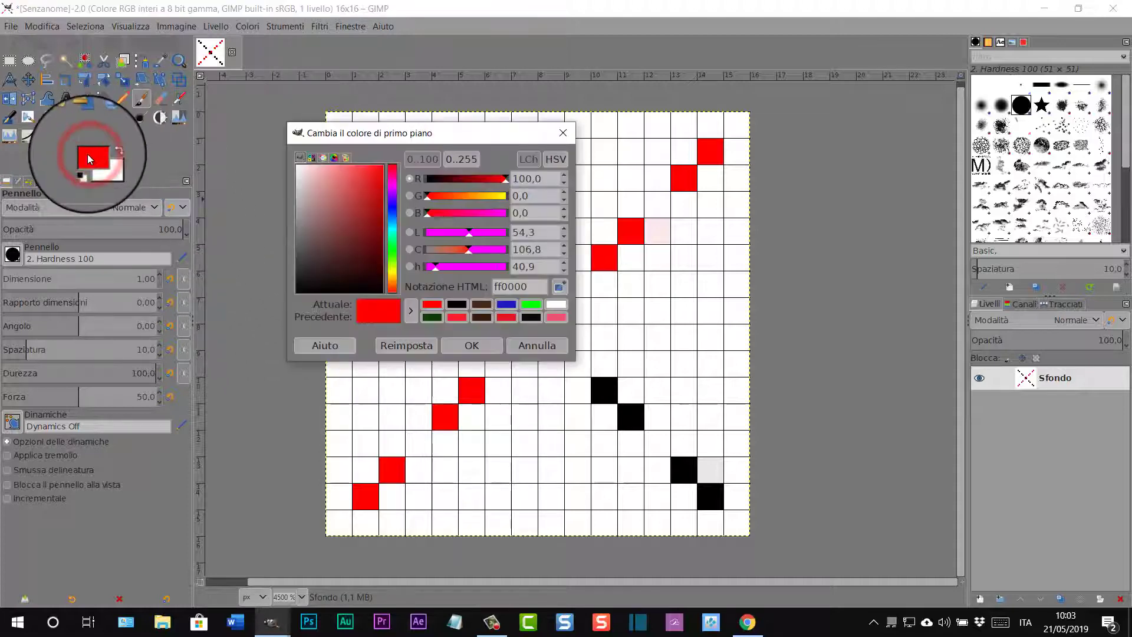
- Set the foreground to 0000ff and paint blue pixels at columns 12 and 5 of row 7
click(508, 301)
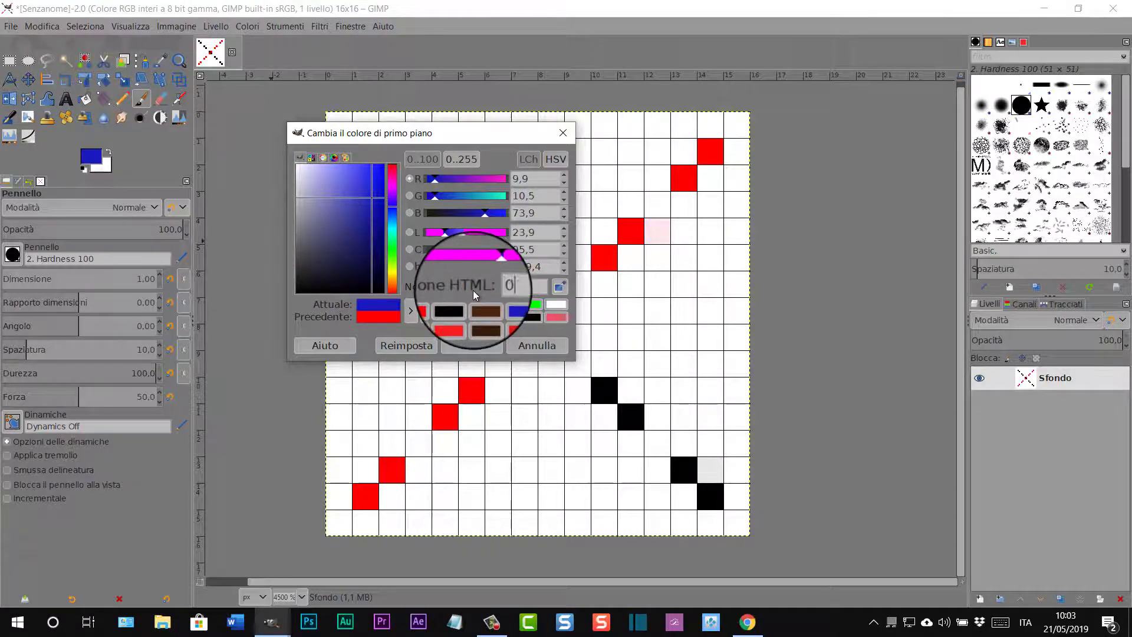
text(0000ff)
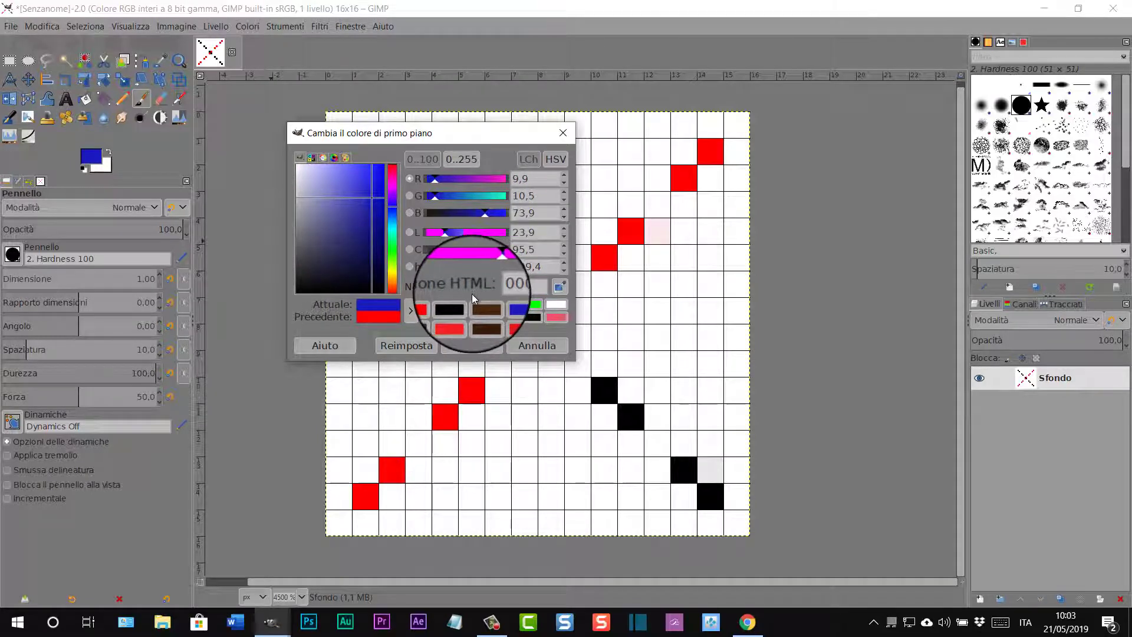
click(472, 346)
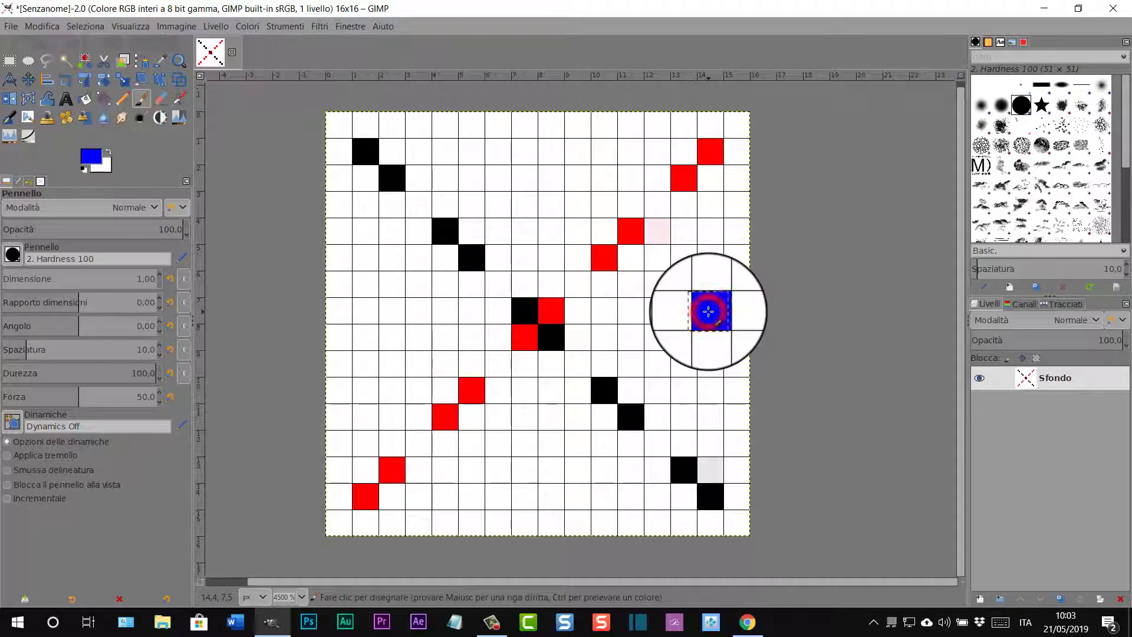
click(656, 313)
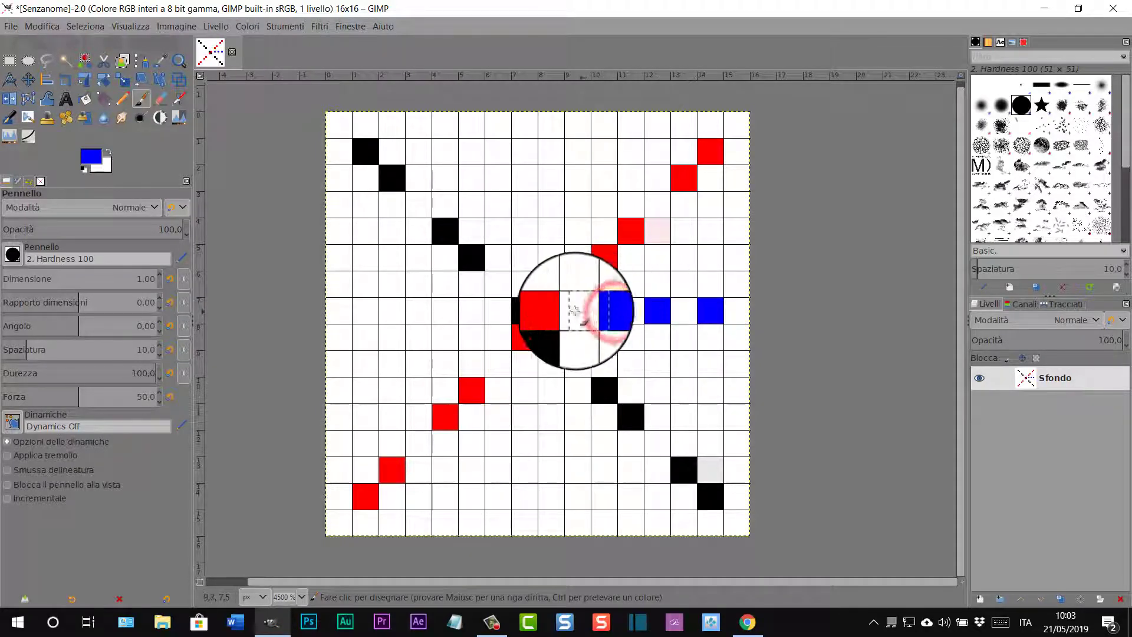
click(471, 311)
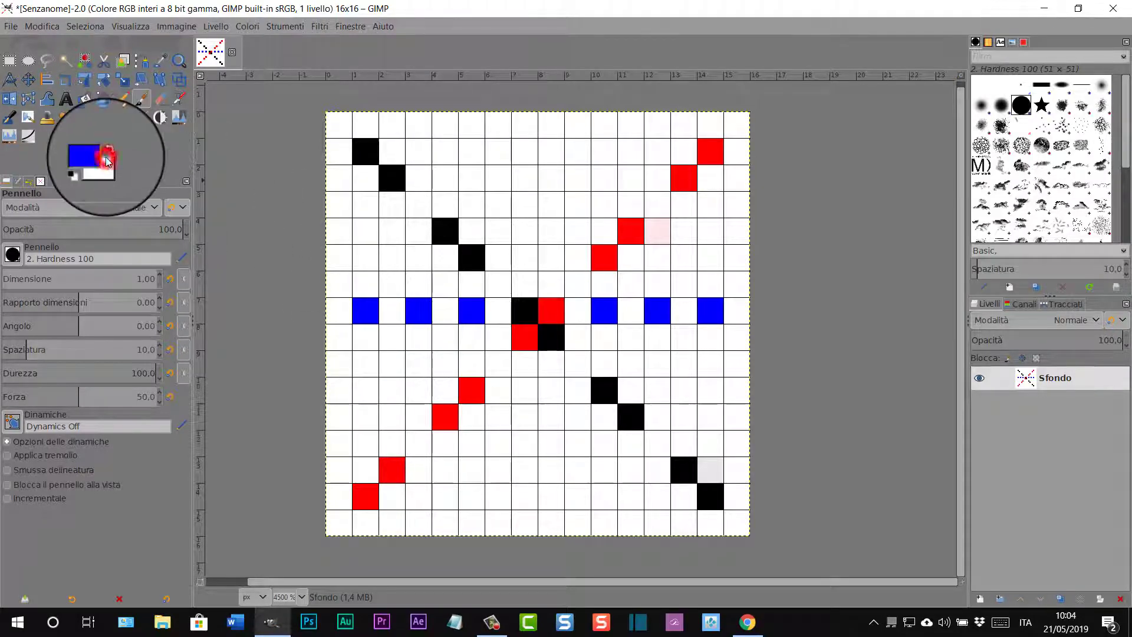
- Set the foreground painting colour to green, 00ff00
click(93, 156)
double_click(534, 288)
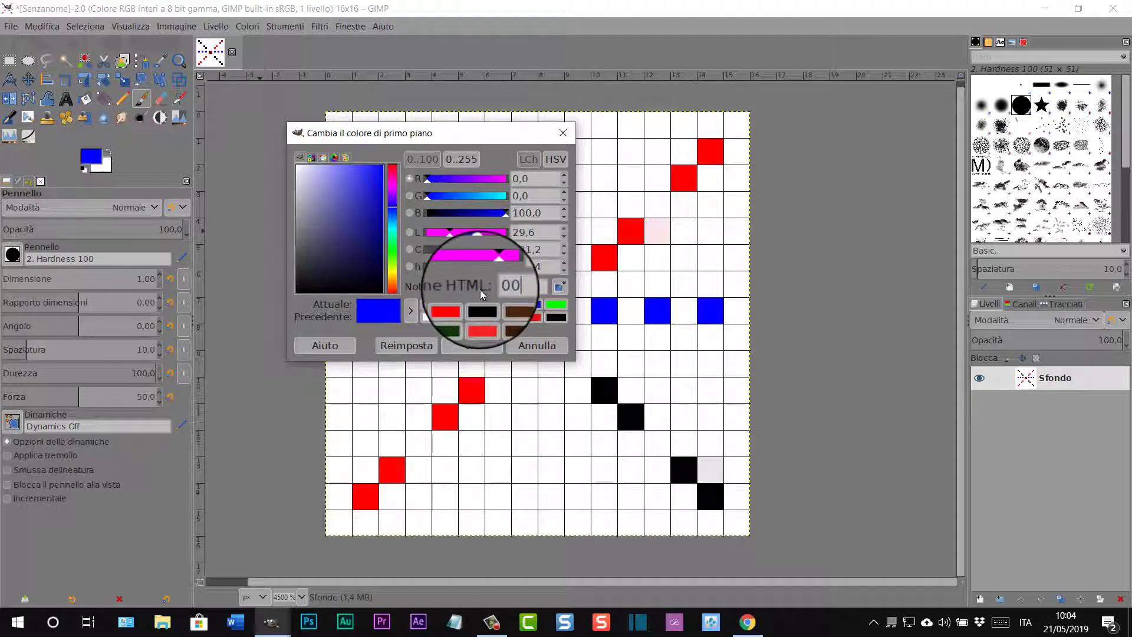
text(00ff00)
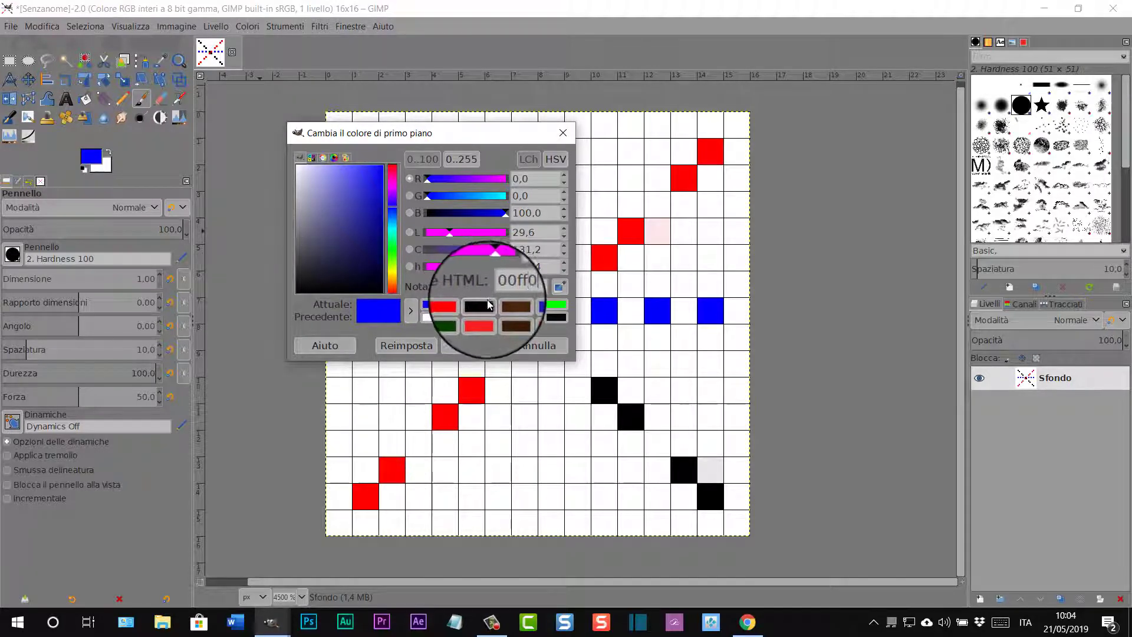
click(466, 345)
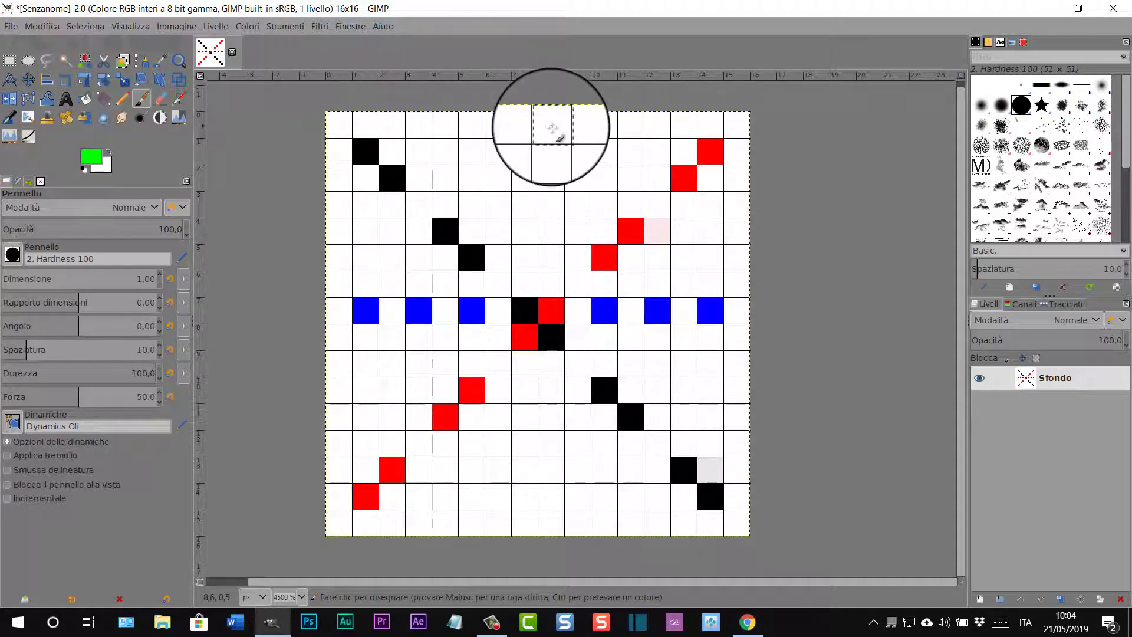
- Paint green squares down the grid's centre column at rows 1, 3, 5 and below centre
click(552, 151)
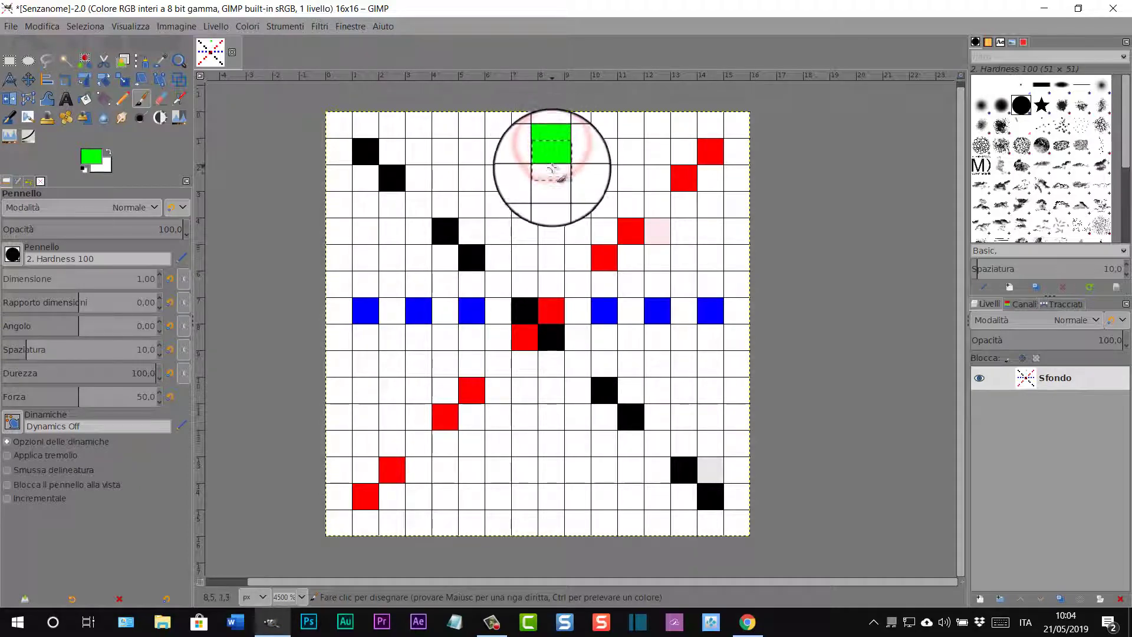
click(551, 204)
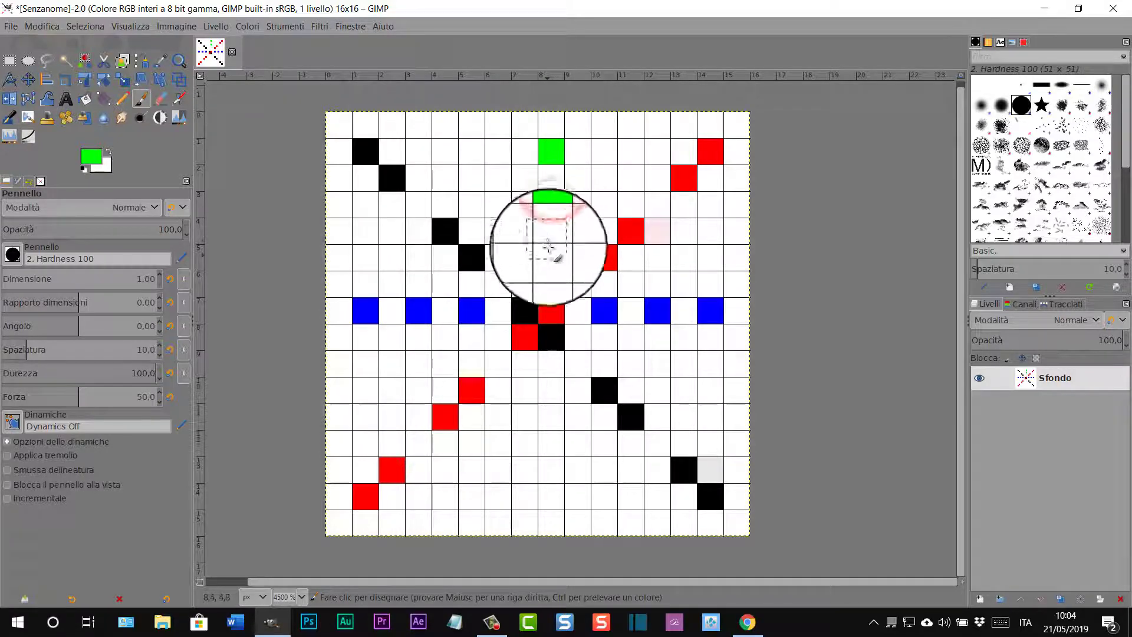
click(551, 257)
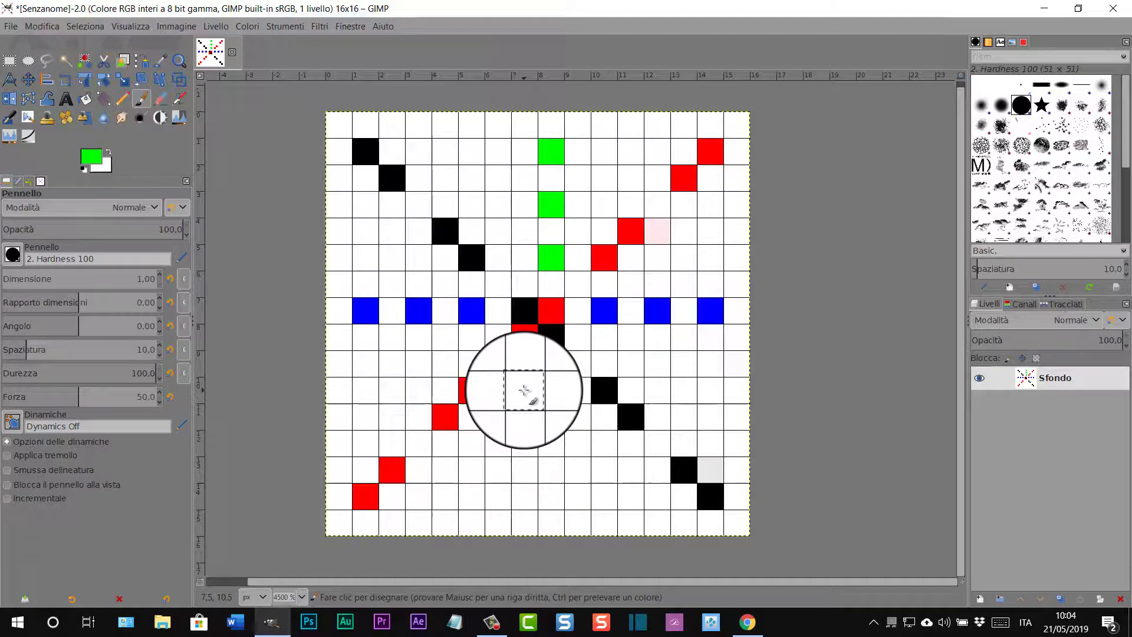
click(524, 390)
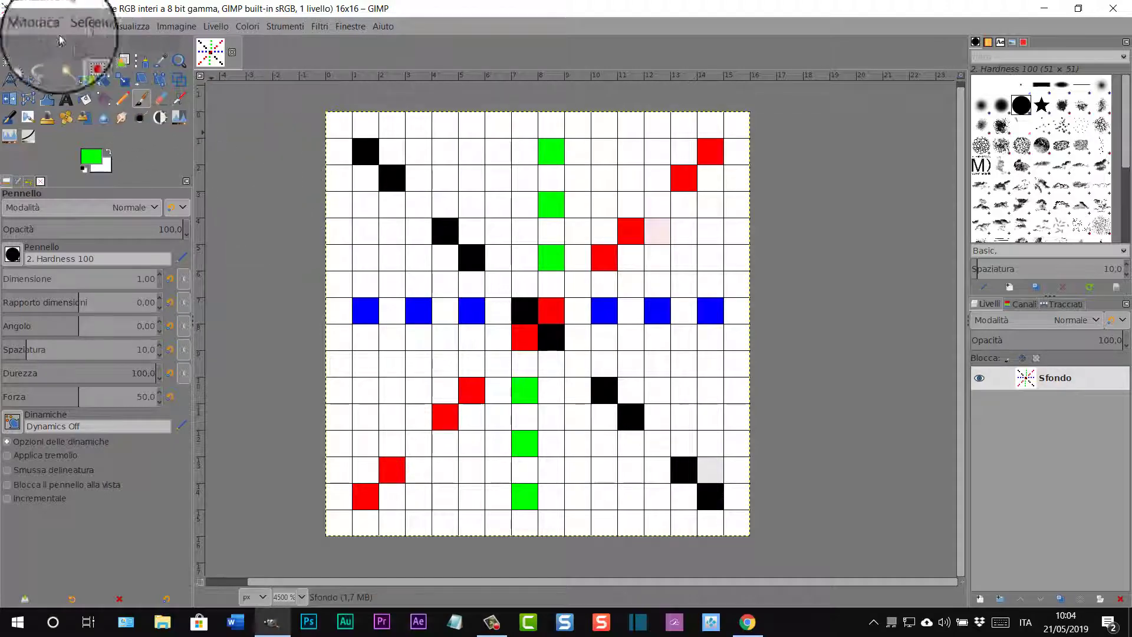
- Copy the star tile with Modifica > Copia and reopen Modifica for the Incolla come options
click(44, 27)
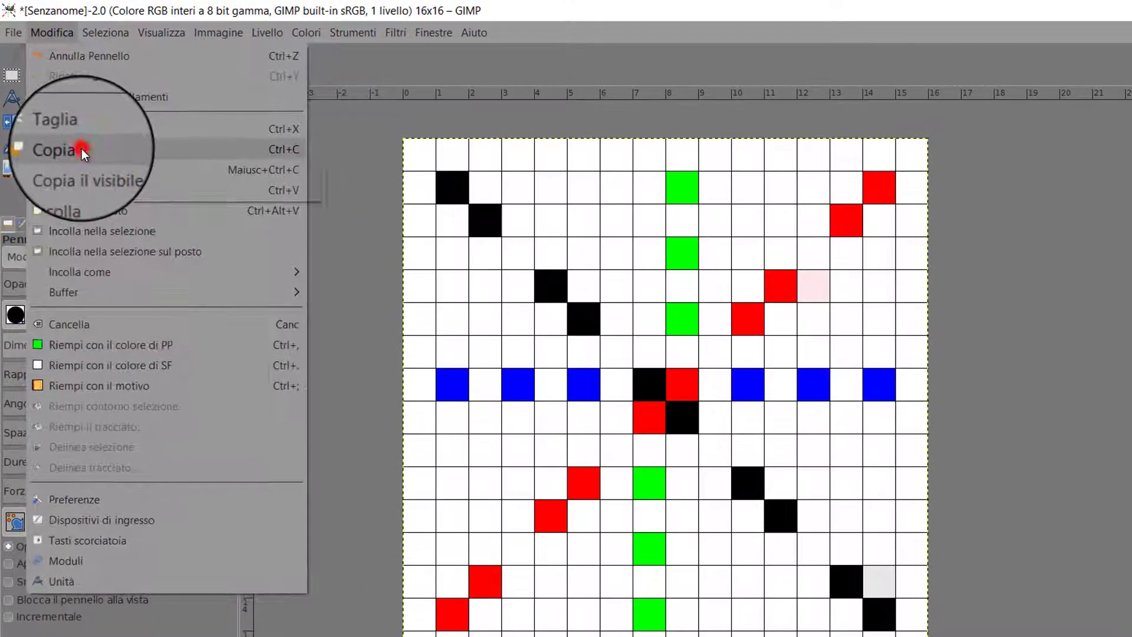
click(53, 121)
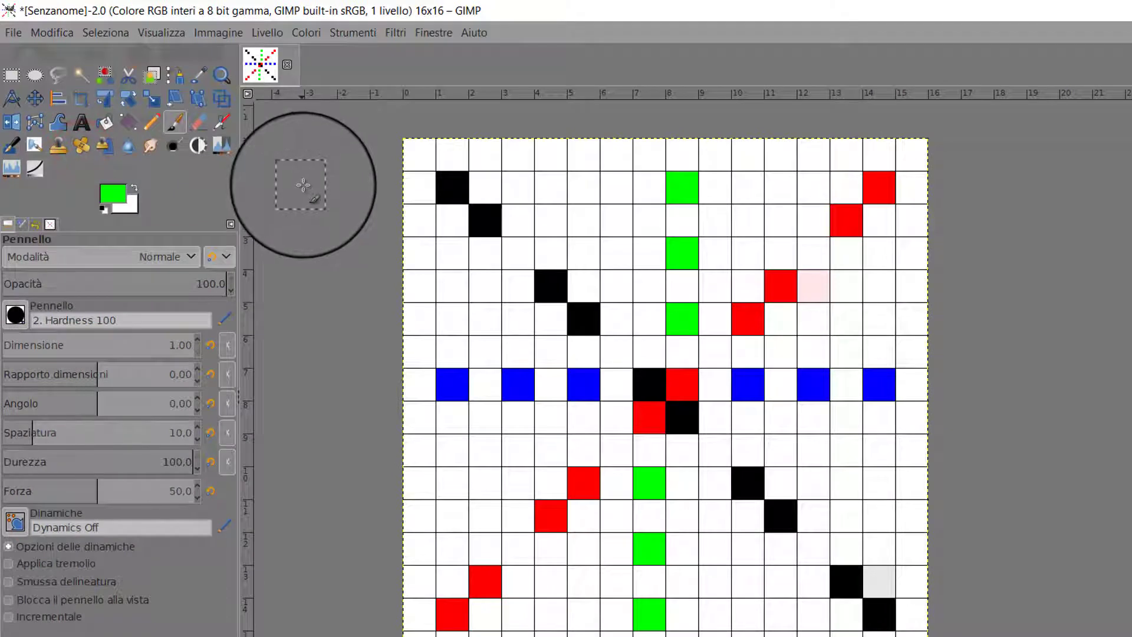
click(64, 33)
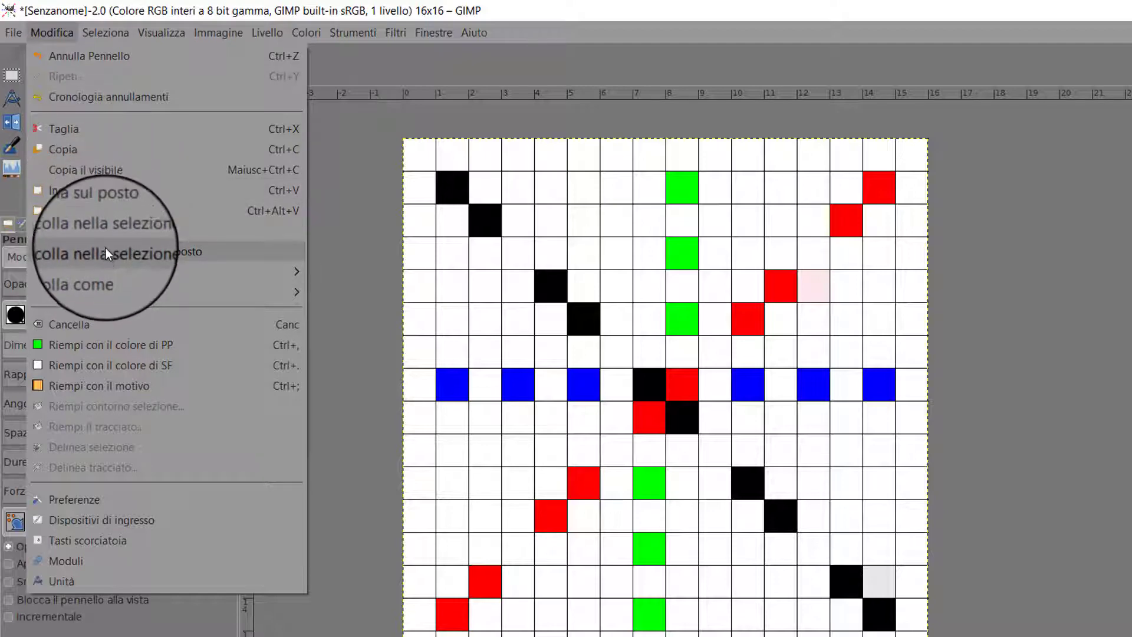
mouse_move(98, 271)
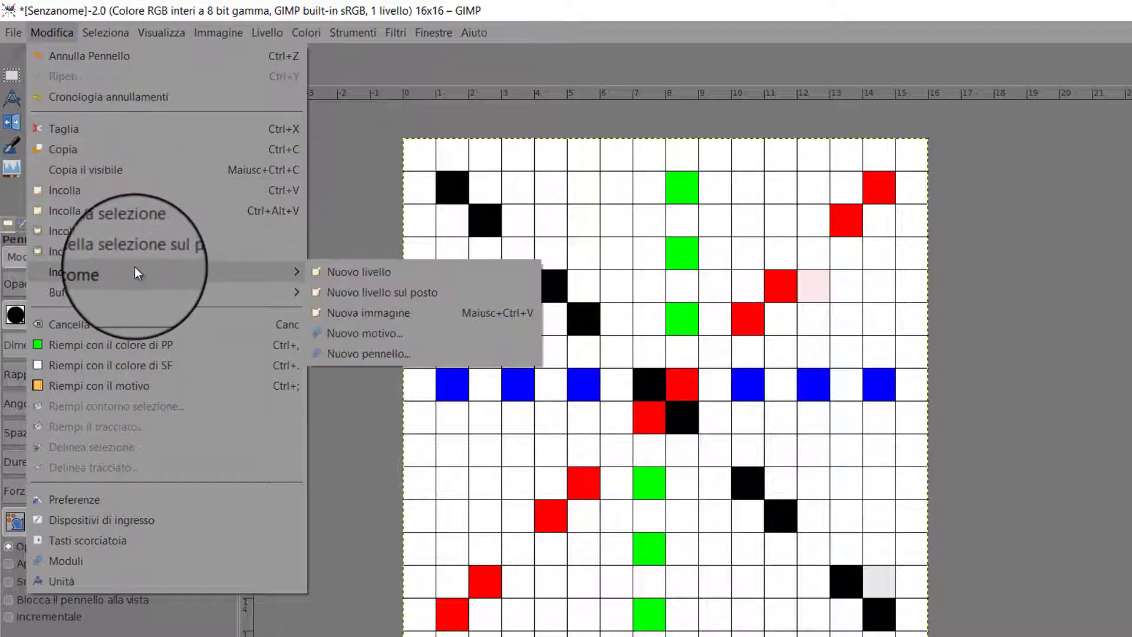
- Paste as Nuovo motivo named 'My Pattern 1', then close the tile with Abbandona le modifiche
click(387, 331)
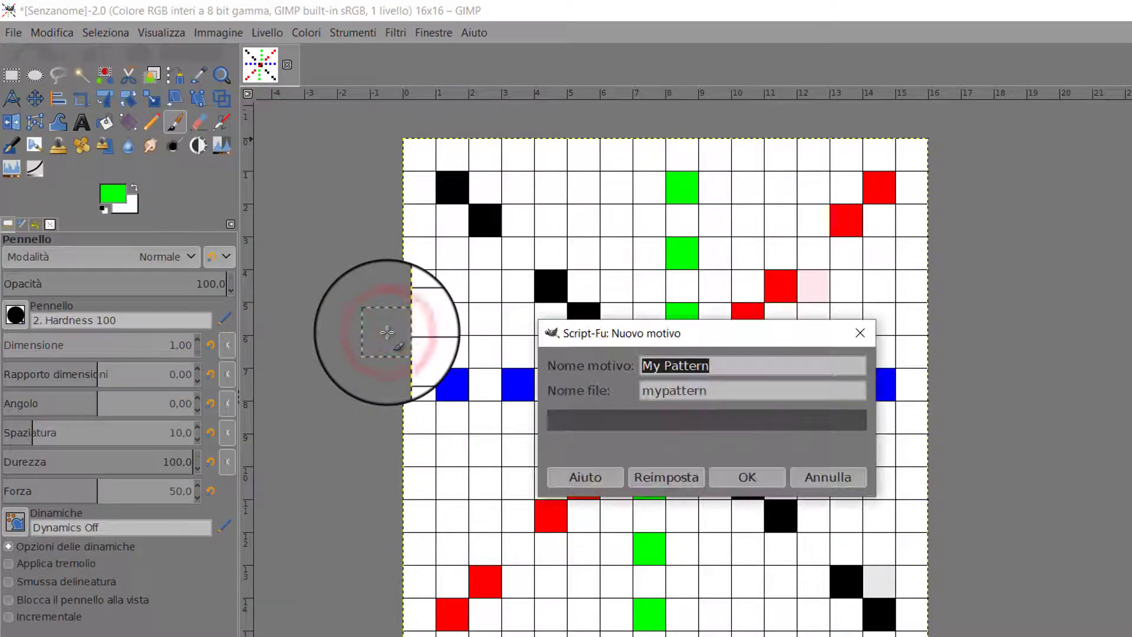
click(715, 368)
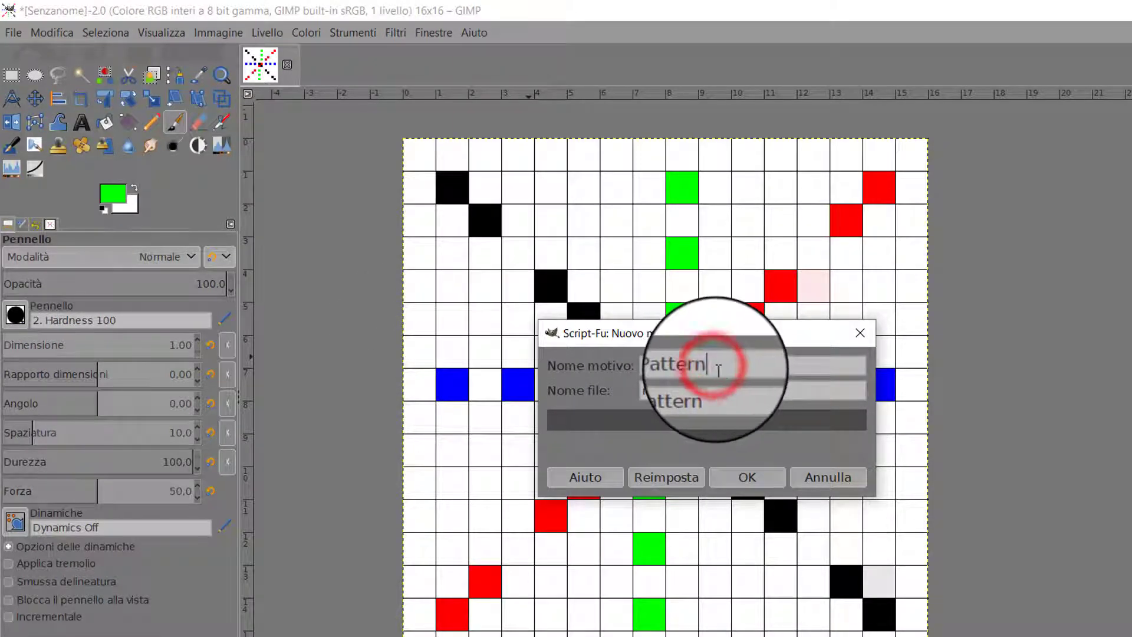
text(1)
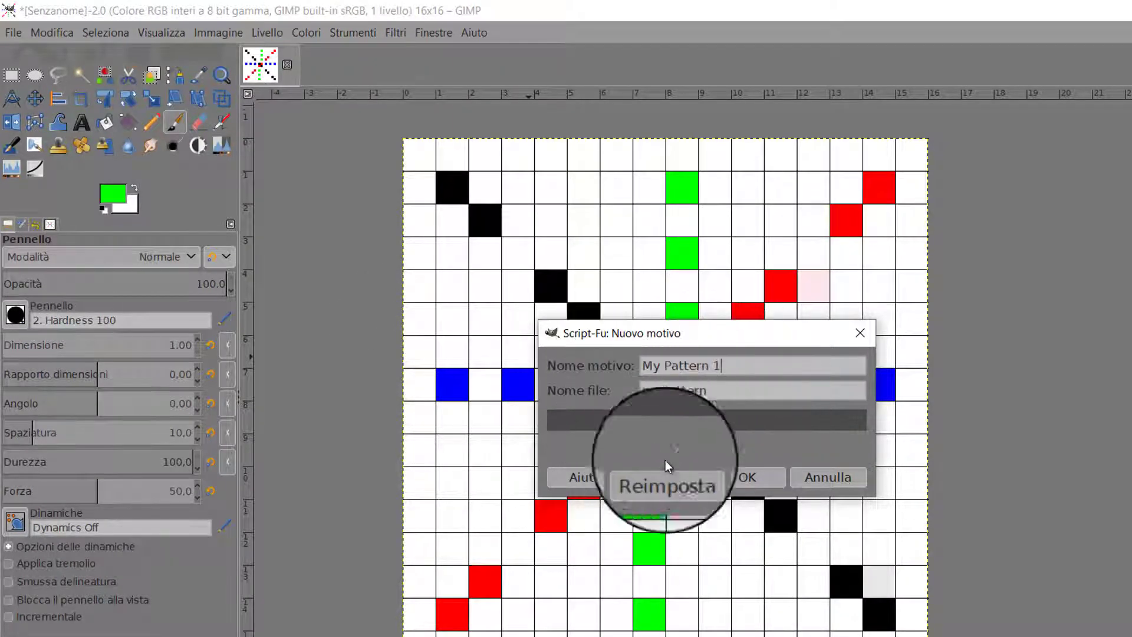
click(757, 472)
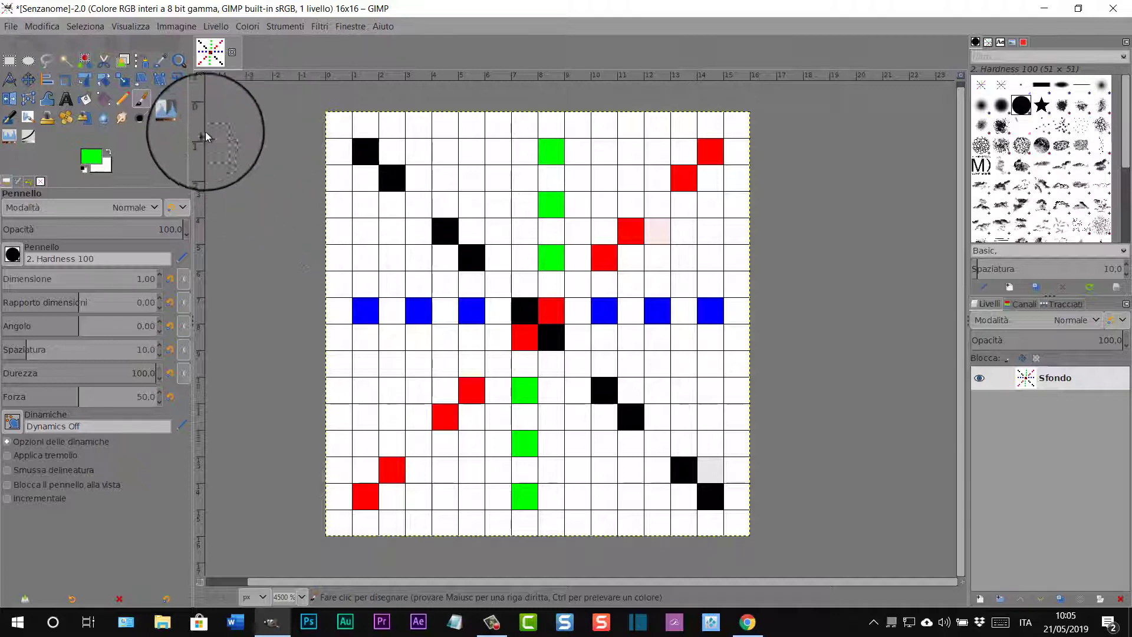
click(233, 53)
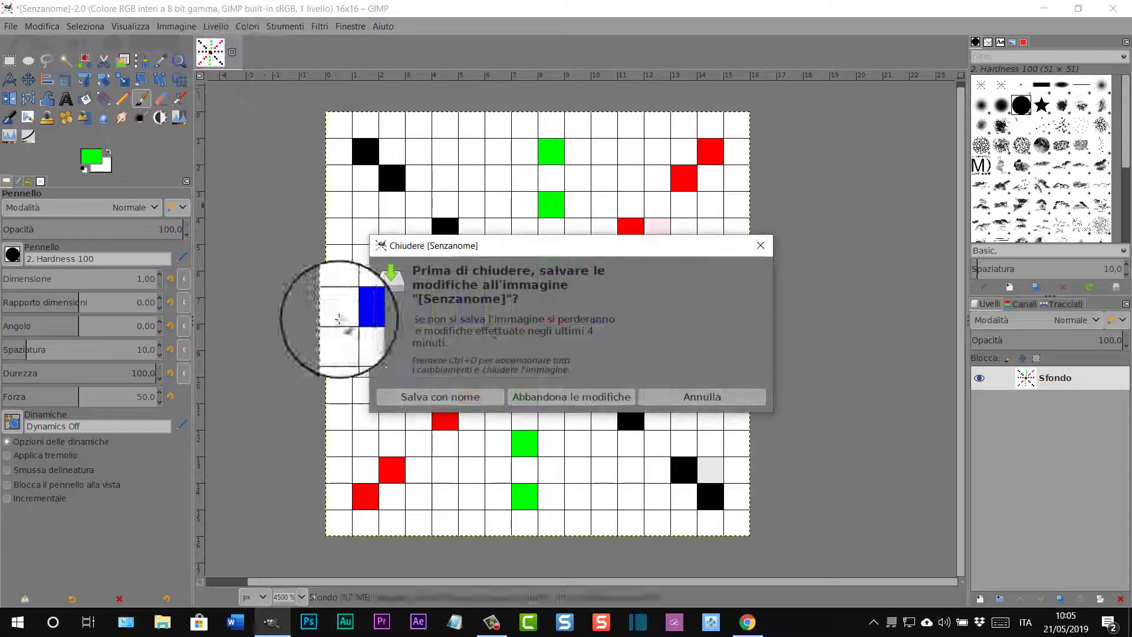
click(571, 397)
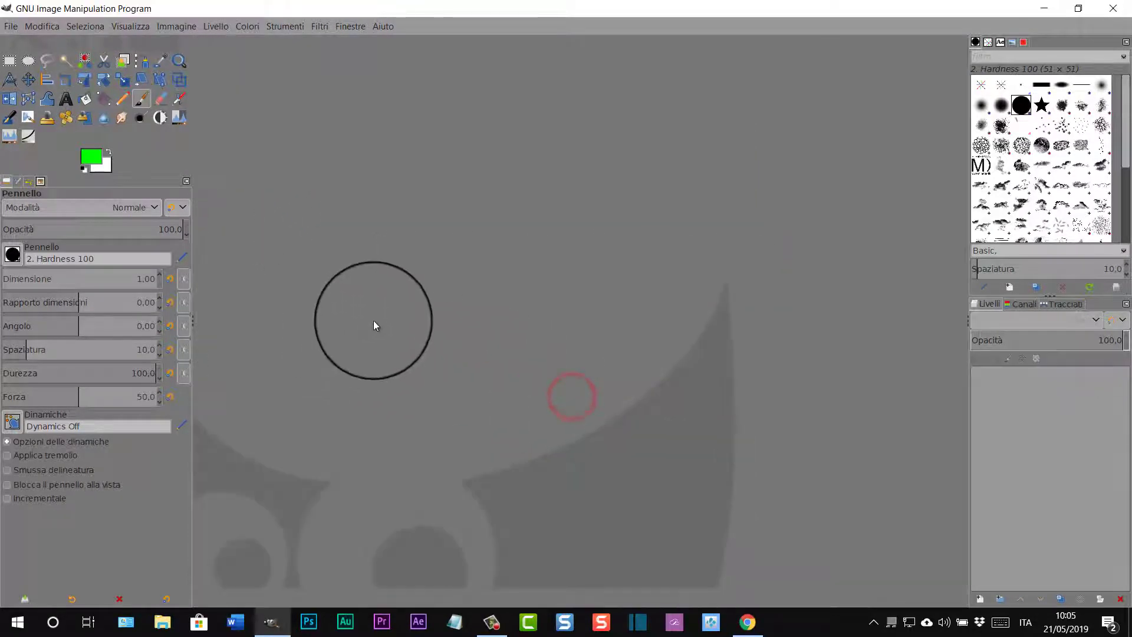
- Create a new image with Larghezza 200 px and Altezza 200 px via File > Nuova
click(16, 32)
click(19, 45)
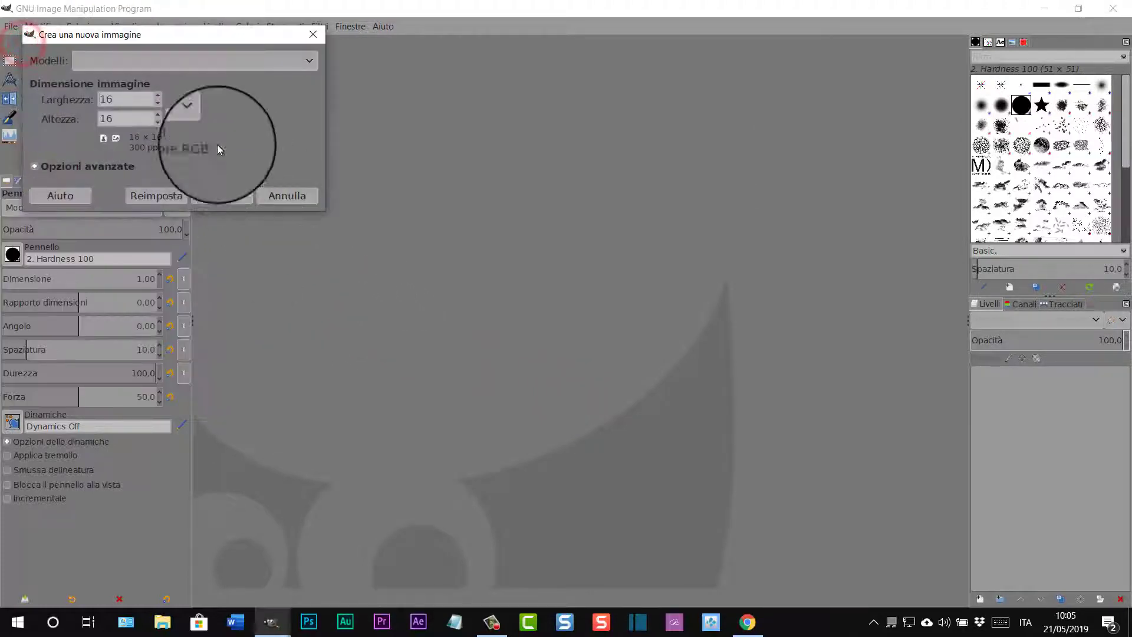
double_click(106, 99)
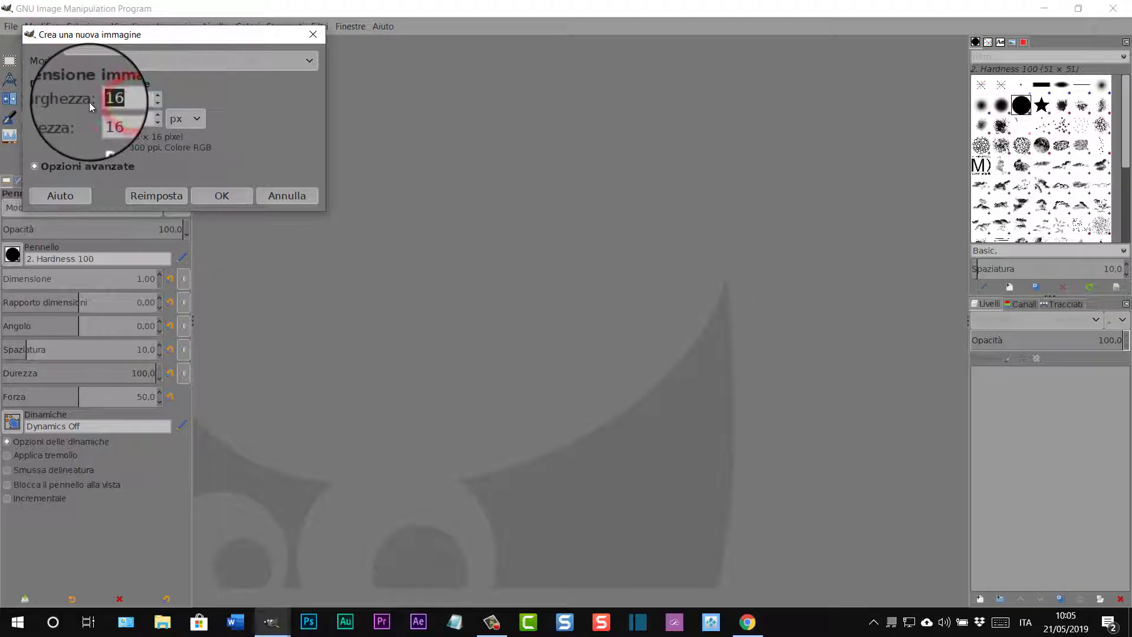
text(200)
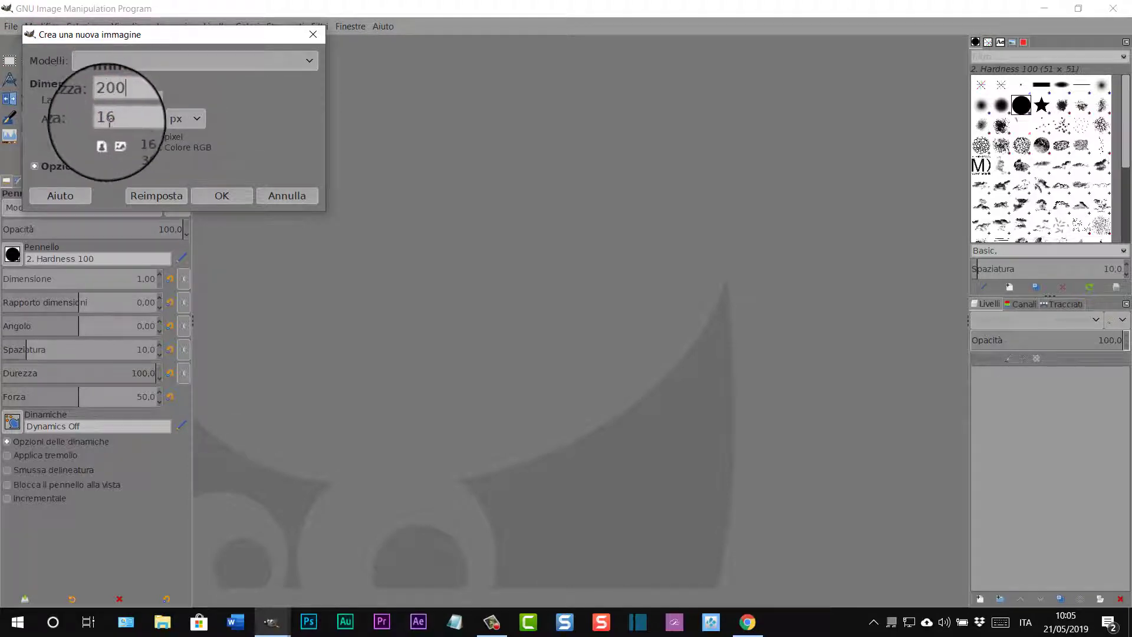
double_click(110, 118)
text(20)
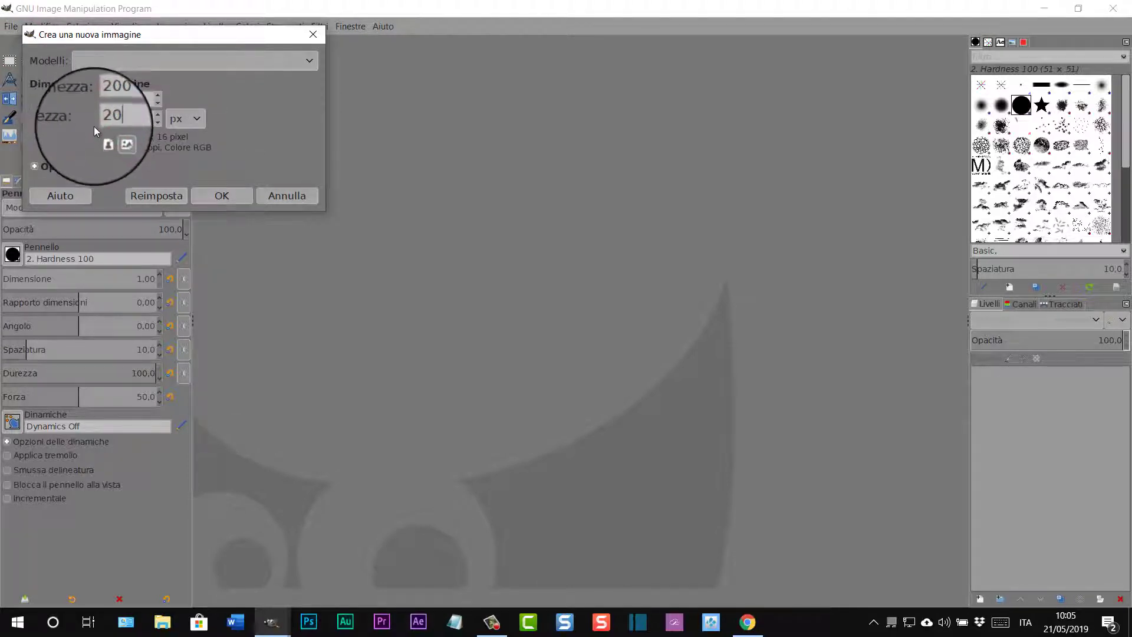
text(0)
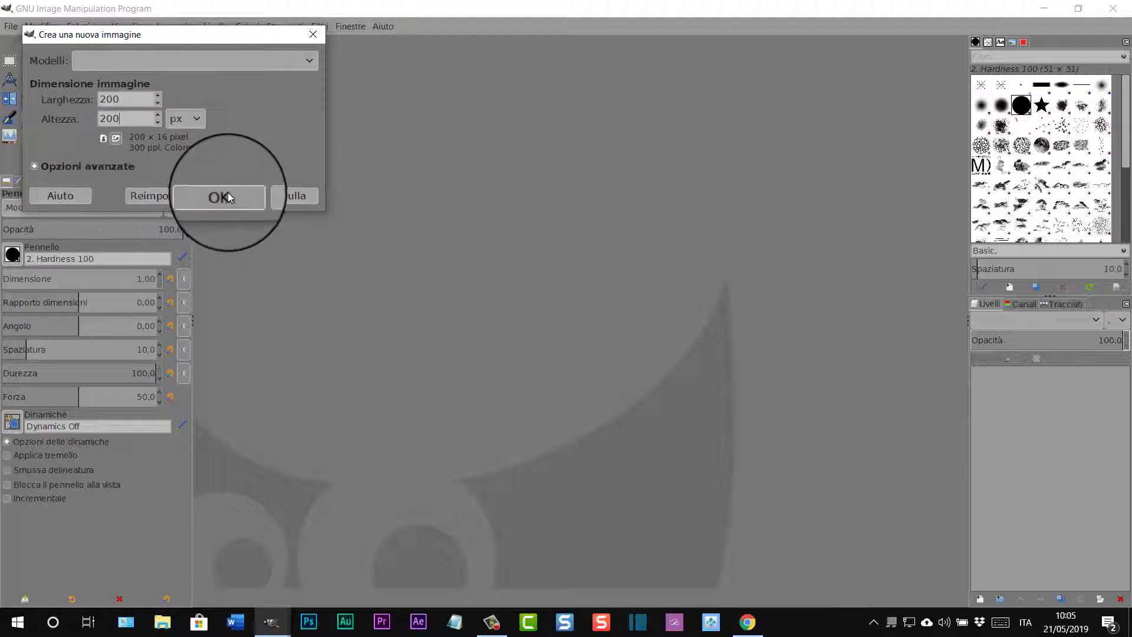
click(228, 197)
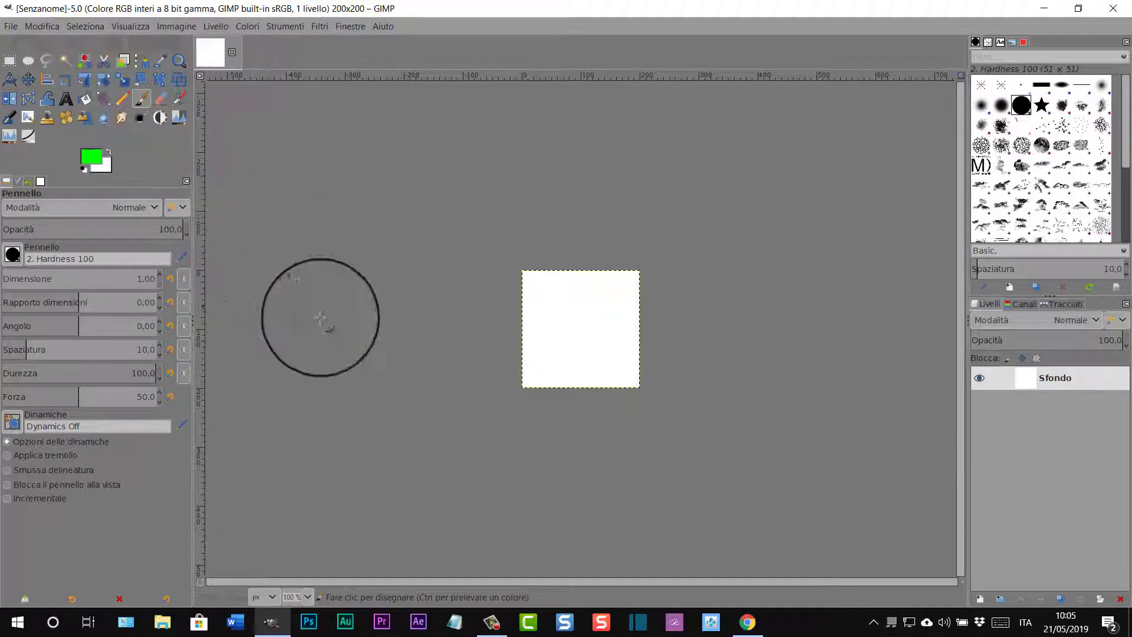
- Set Bucket Fill to 'Fill with pattern' and pick My Pattern 1 in the pattern picker
click(85, 100)
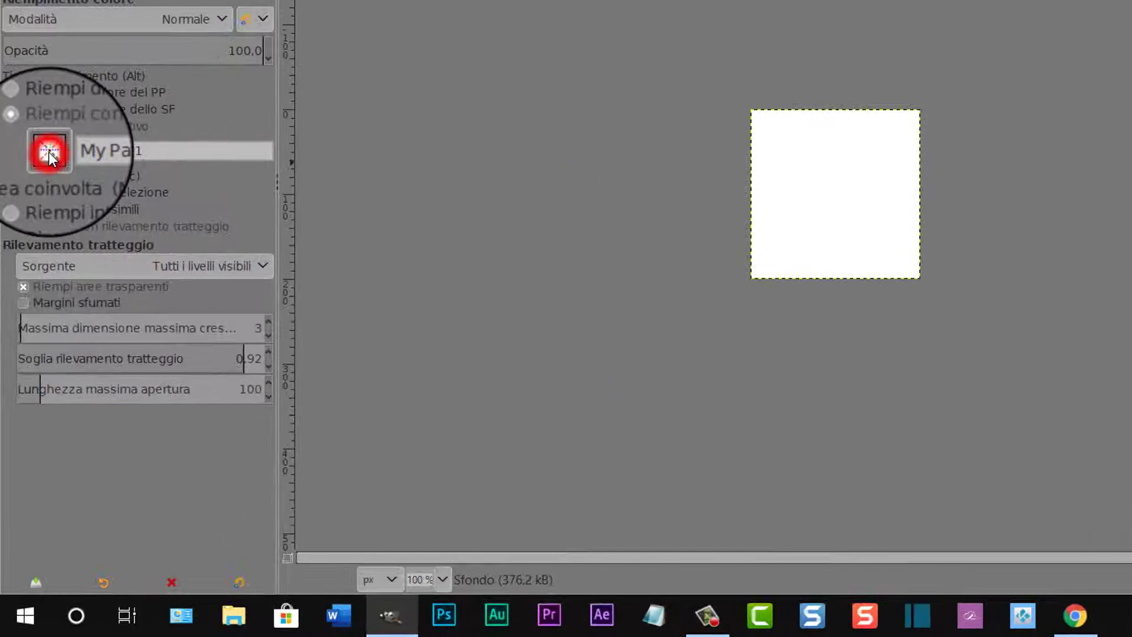
click(48, 151)
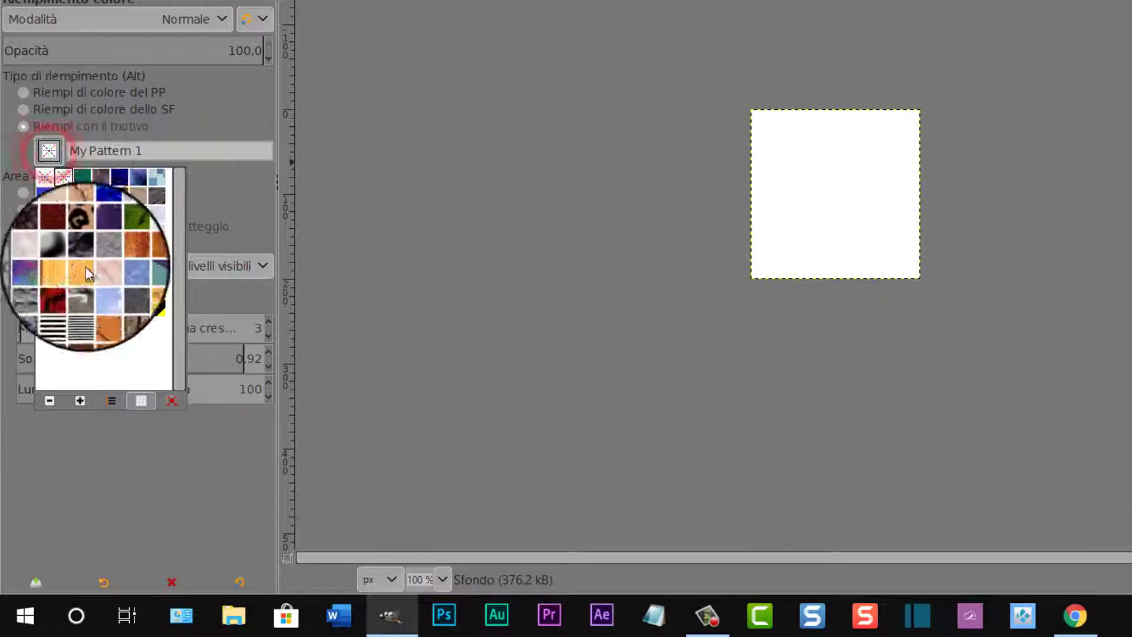
click(64, 176)
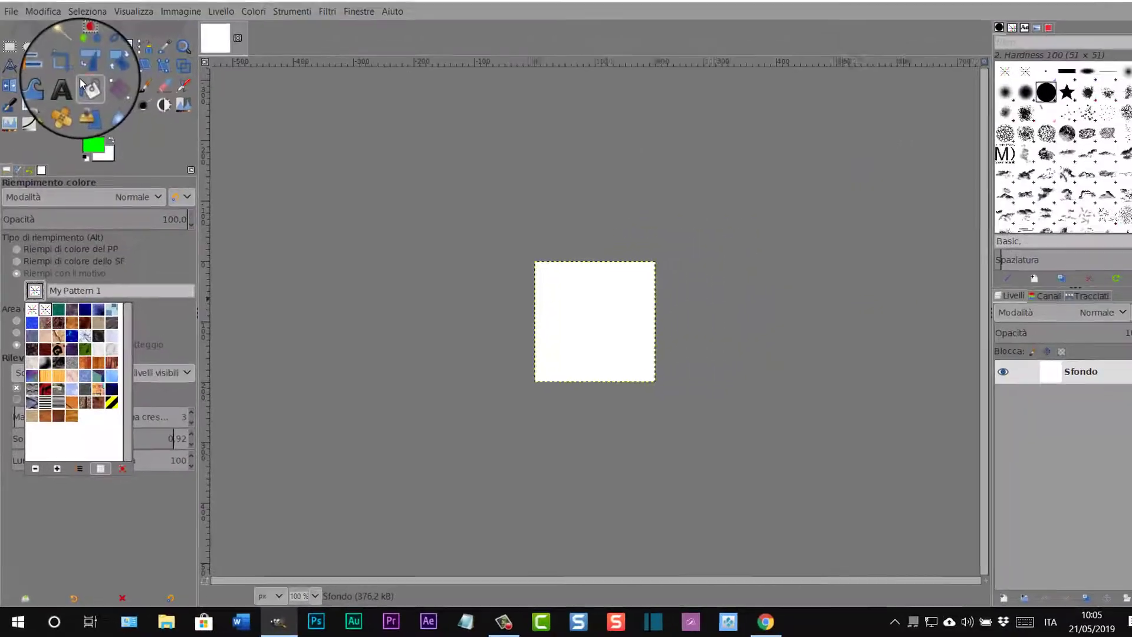
click(84, 88)
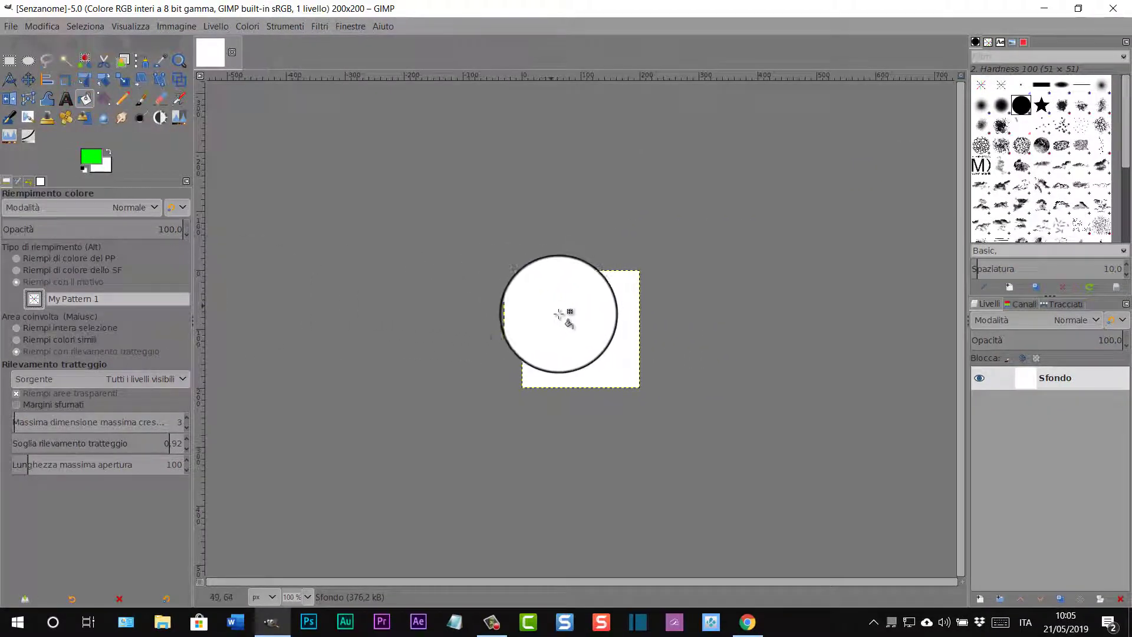
- Bucket-fill the white 200 × 200 canvas with My Pattern 1 and zoom in on the tiling
click(563, 314)
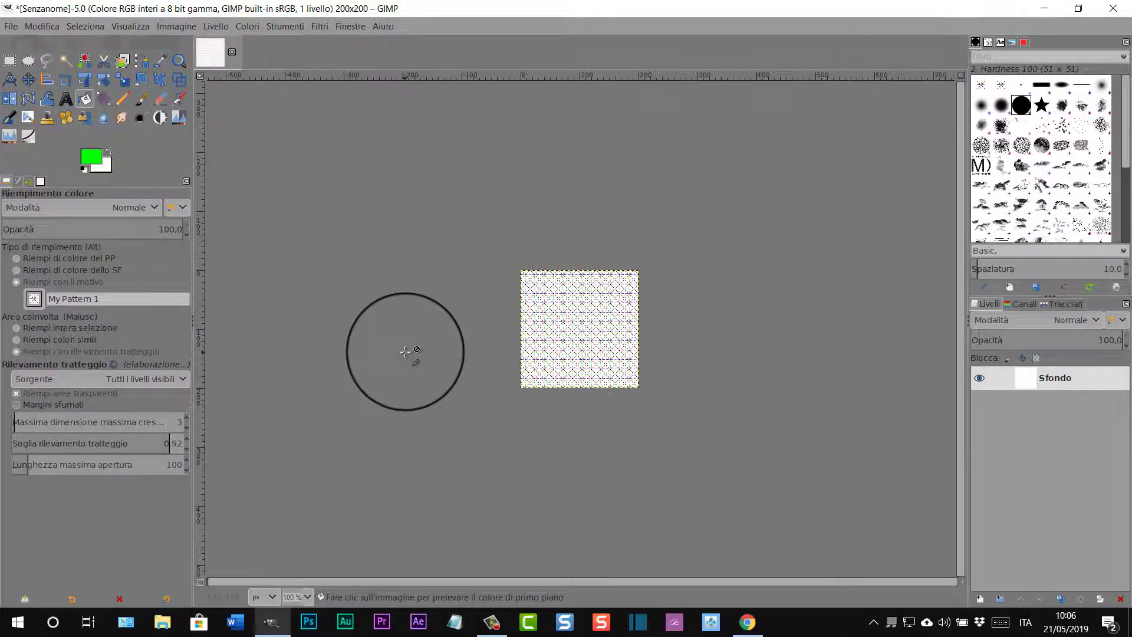
scroll(403, 353, up, 1)
scroll(406, 349, up, 1)
scroll(408, 350, up, 1)
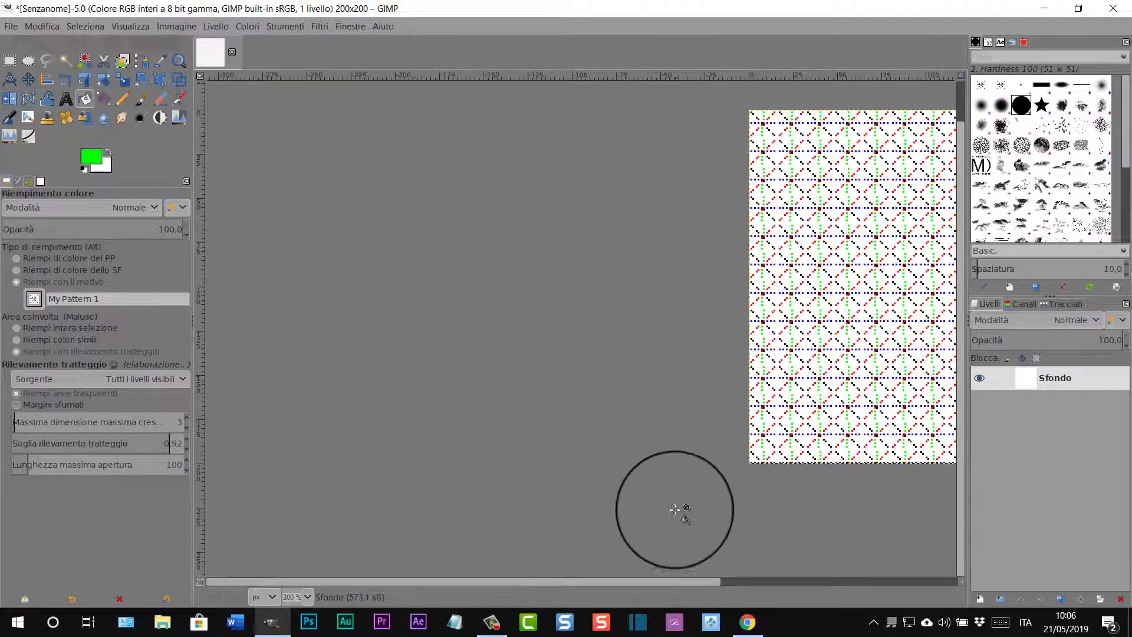
click(681, 581)
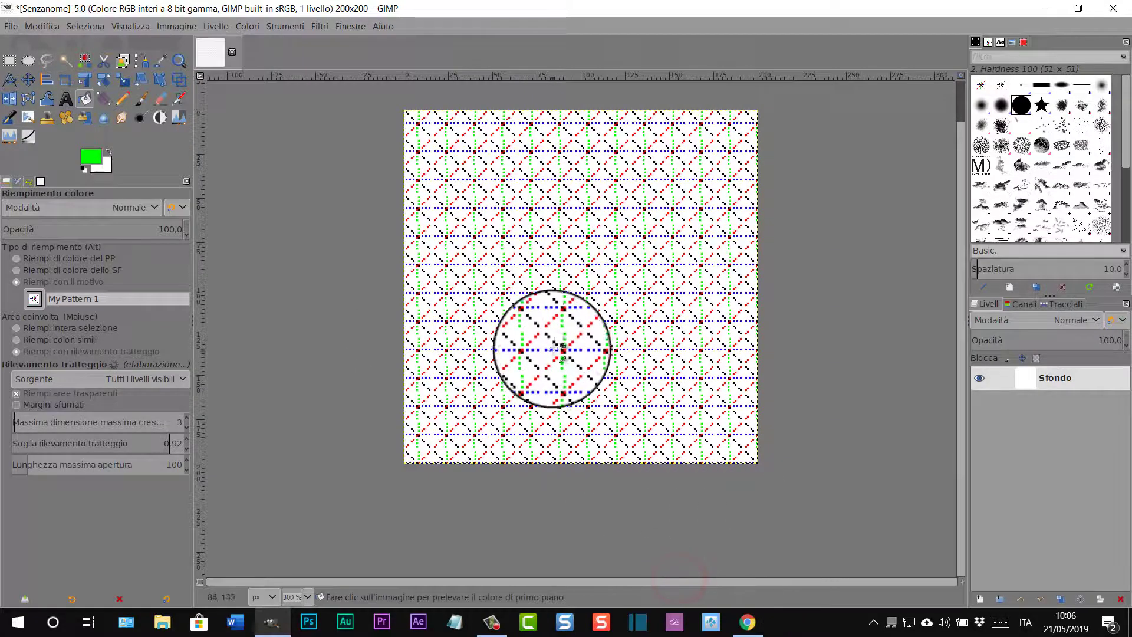
scroll(551, 354, up, 1)
scroll(557, 340, up, 1)
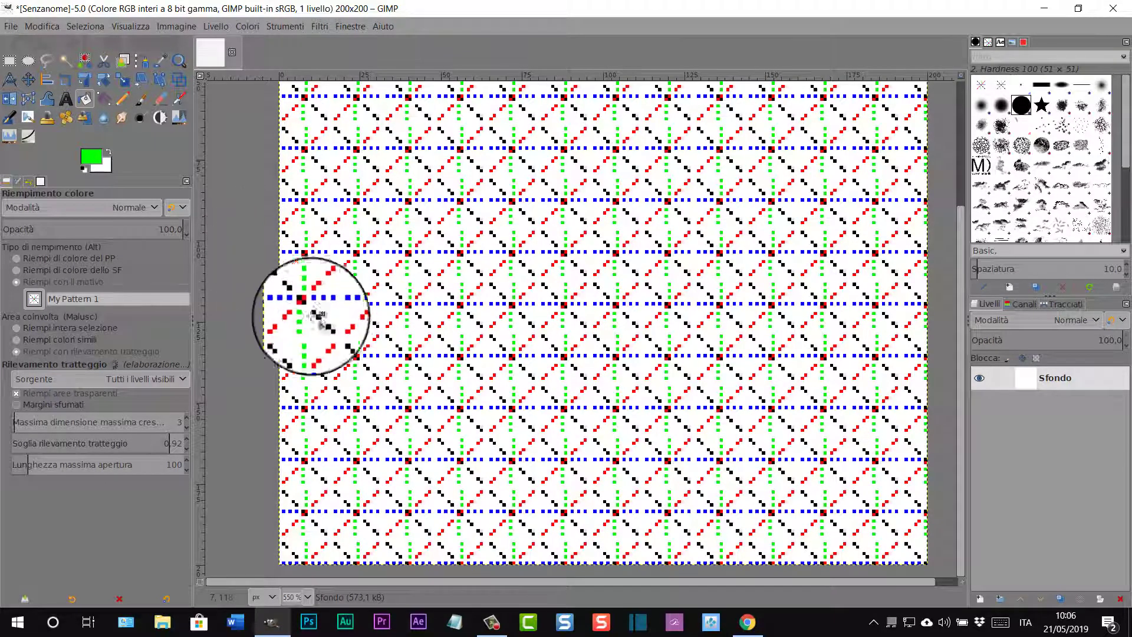
- Google 'free pattern gimp' in a new Chrome tab
click(746, 624)
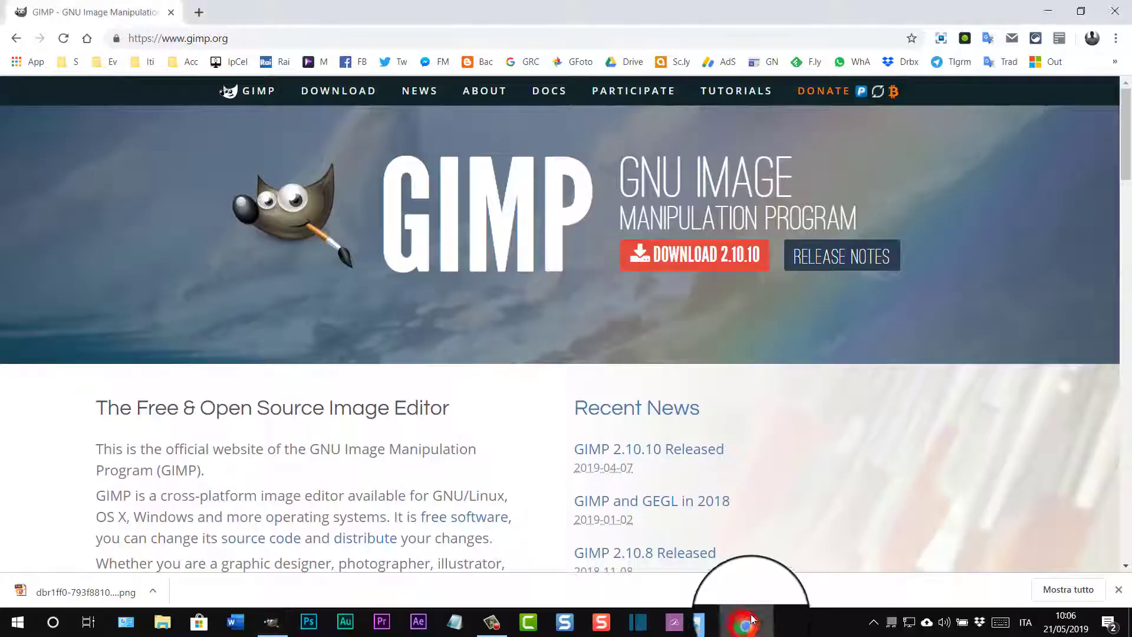
click(197, 17)
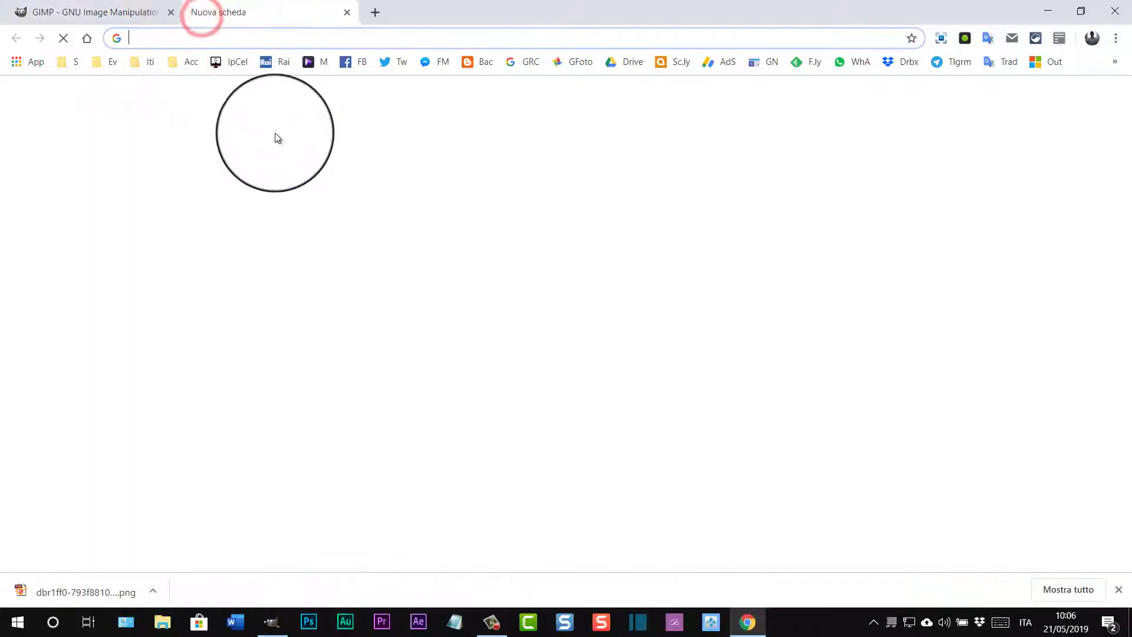
click(413, 304)
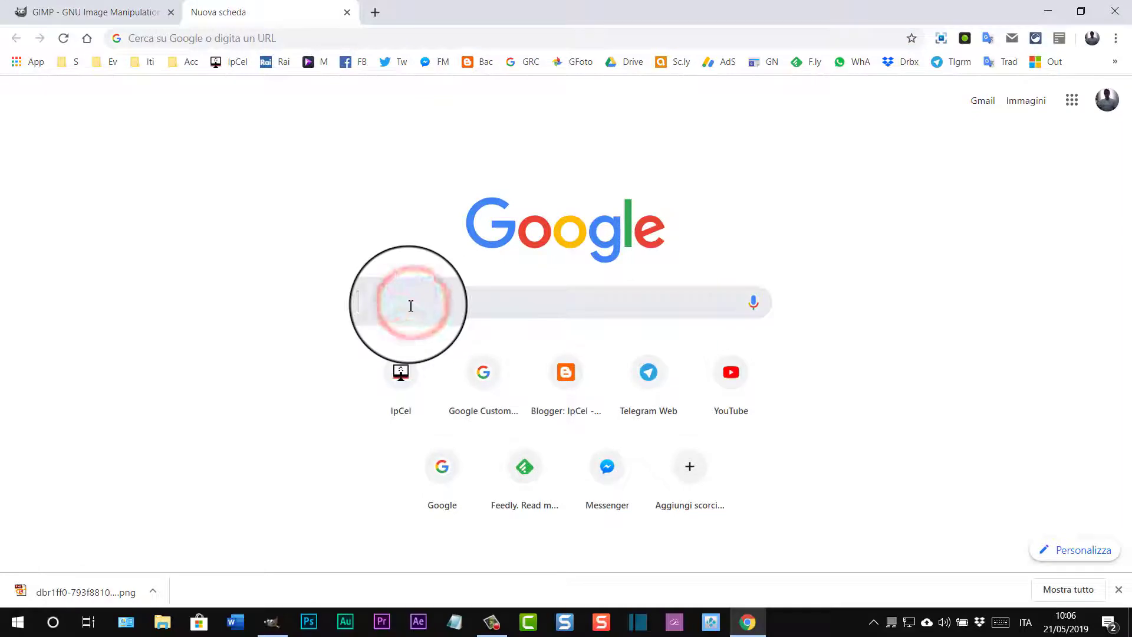
text(free )
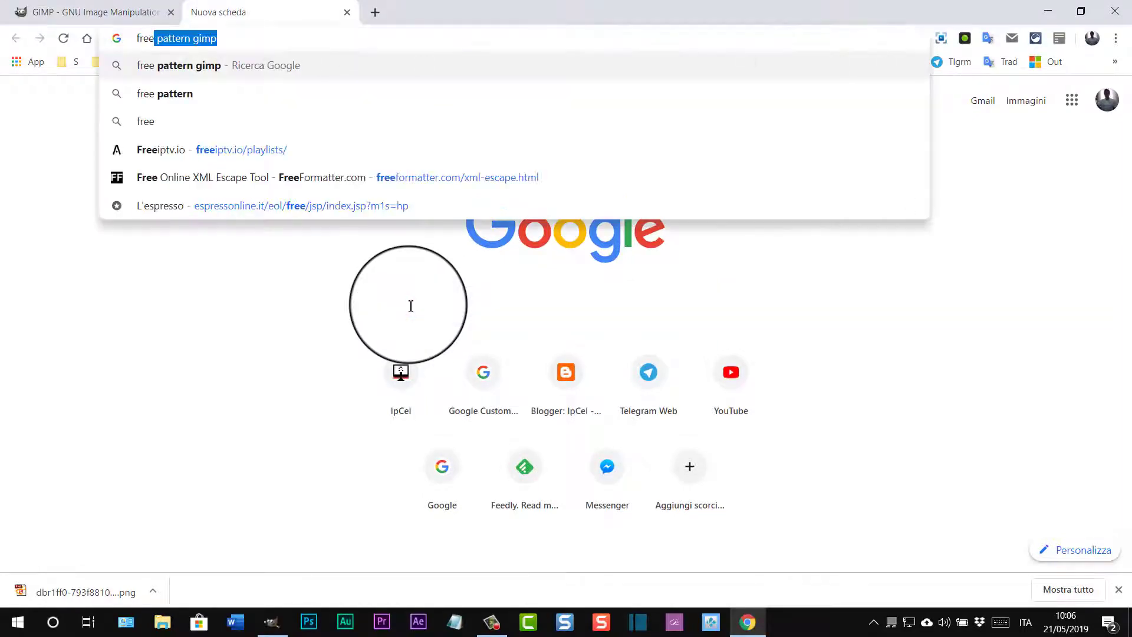
text(pattern )
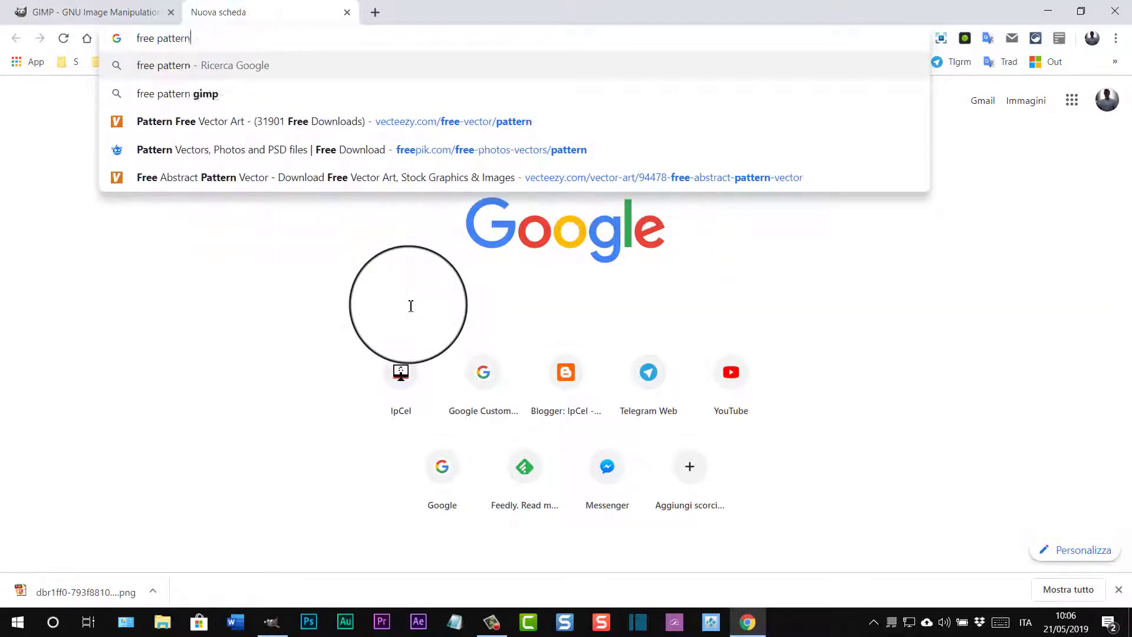
text(gimp)
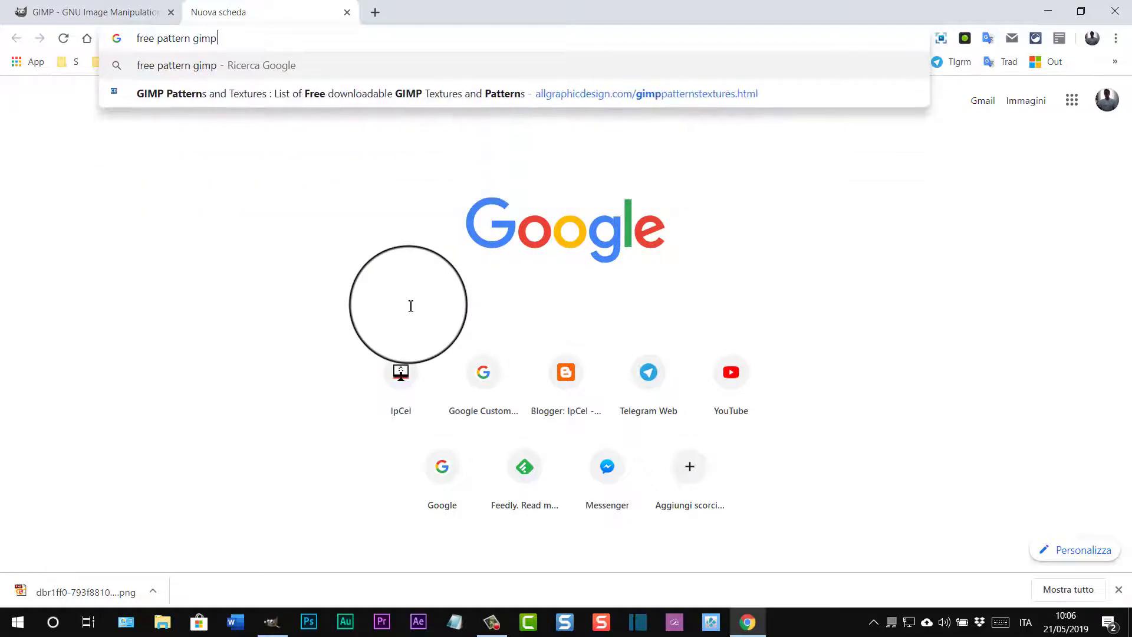
key(Return)
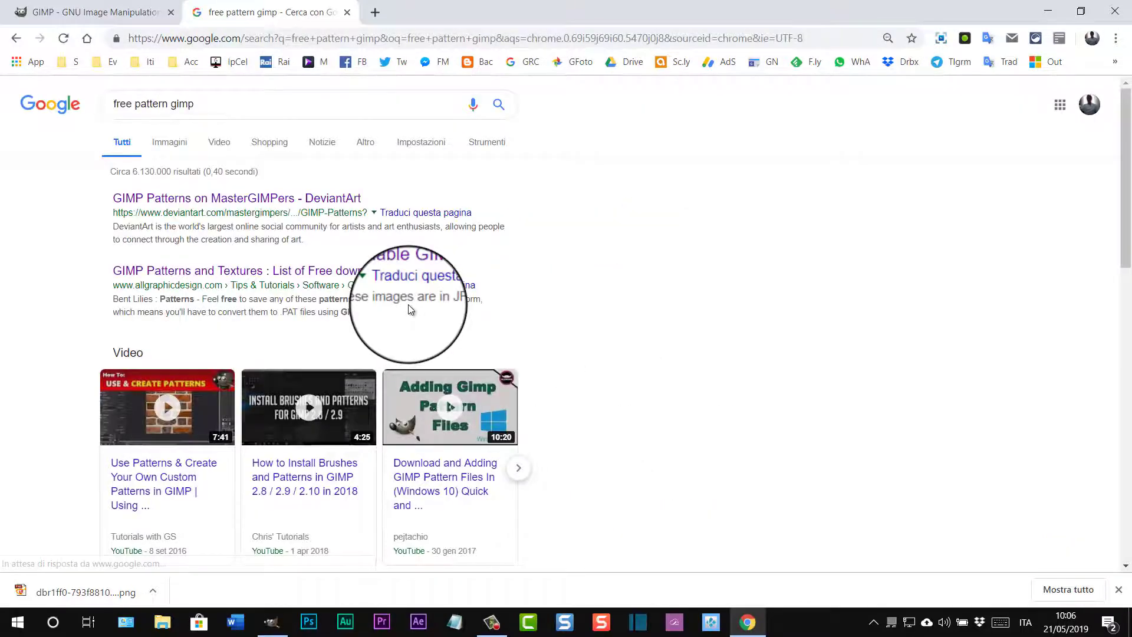
- Look over the search results and open 'GIMP Patterns and Textures'
scroll(336, 203, down, 2)
scroll(361, 230, down, 5)
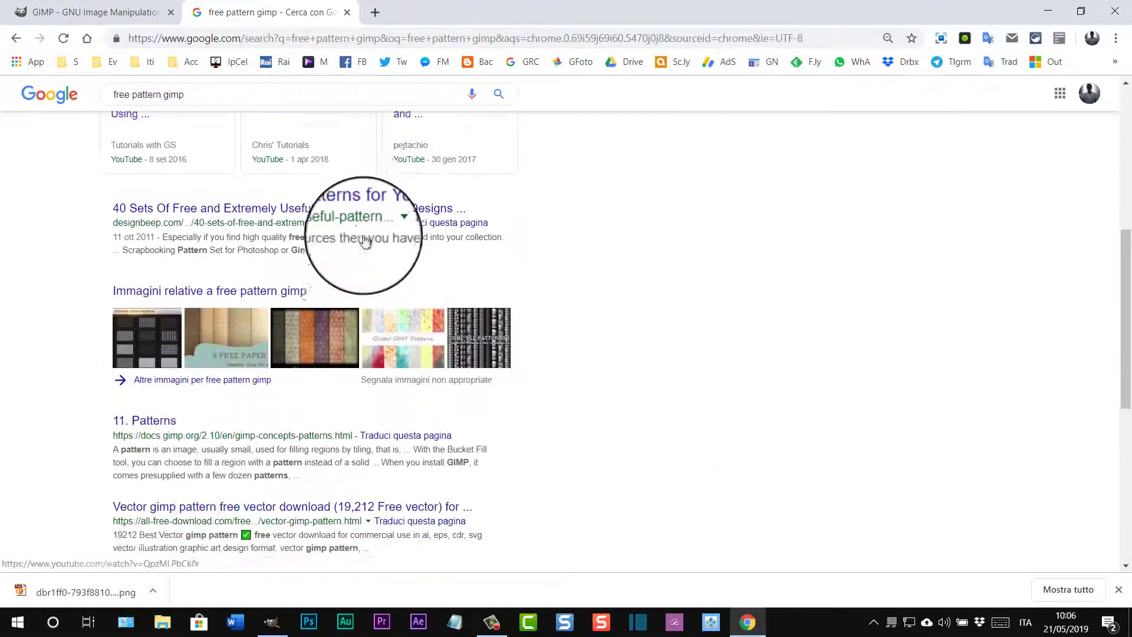
scroll(360, 227, up, 5)
scroll(354, 183, up, 2)
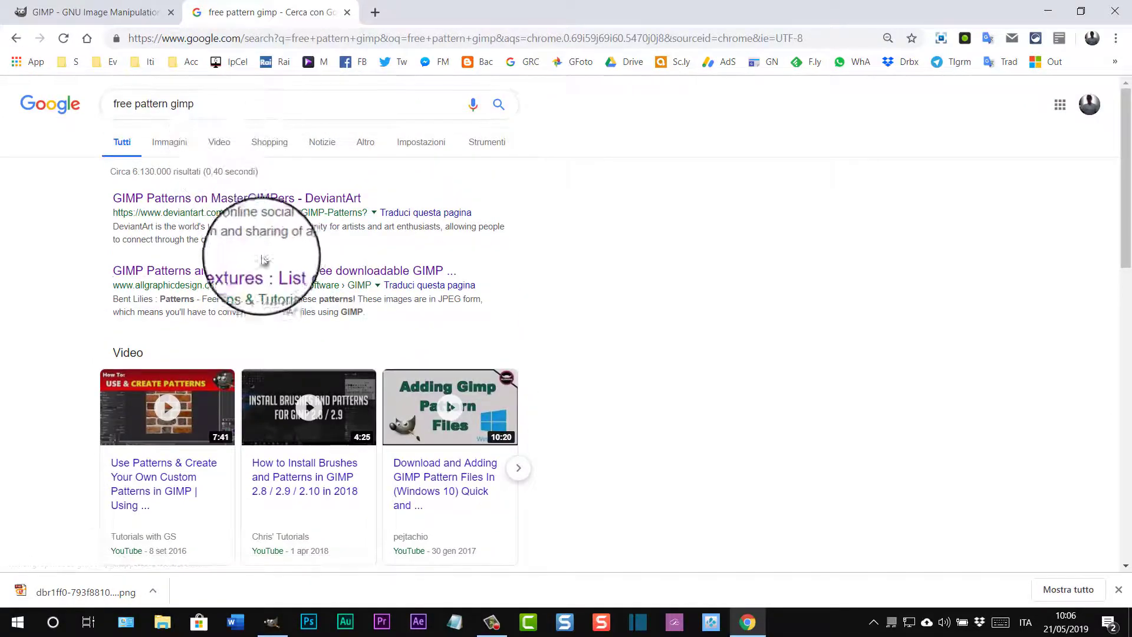
click(256, 272)
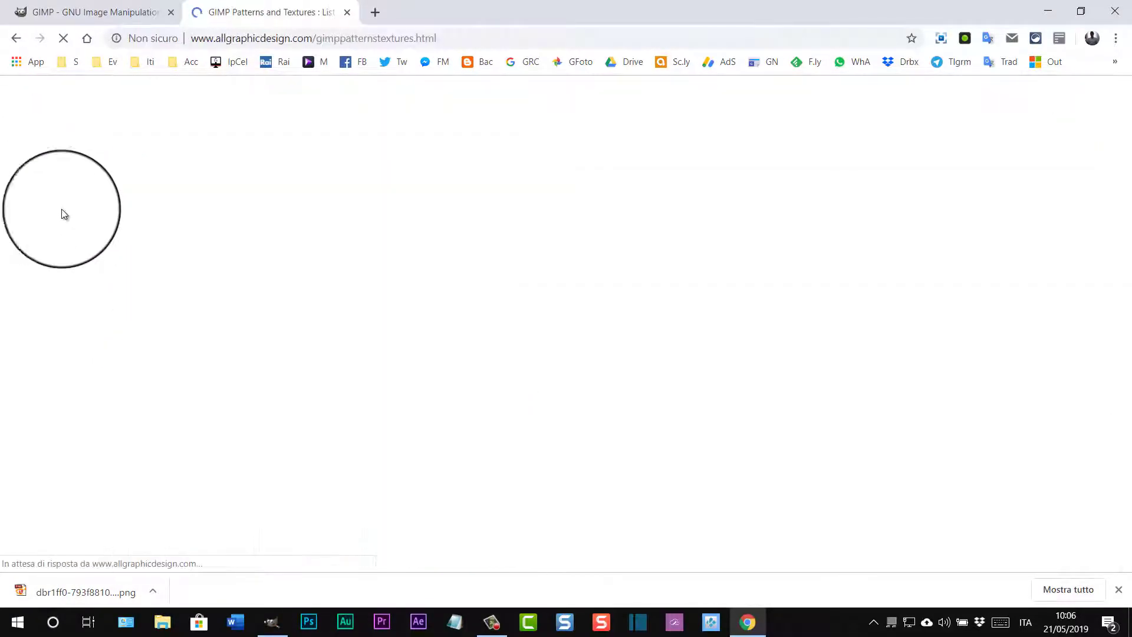
- Scroll through the allgraphicdesign.com list of GIMP pattern sites
scroll(575, 280, down, 3)
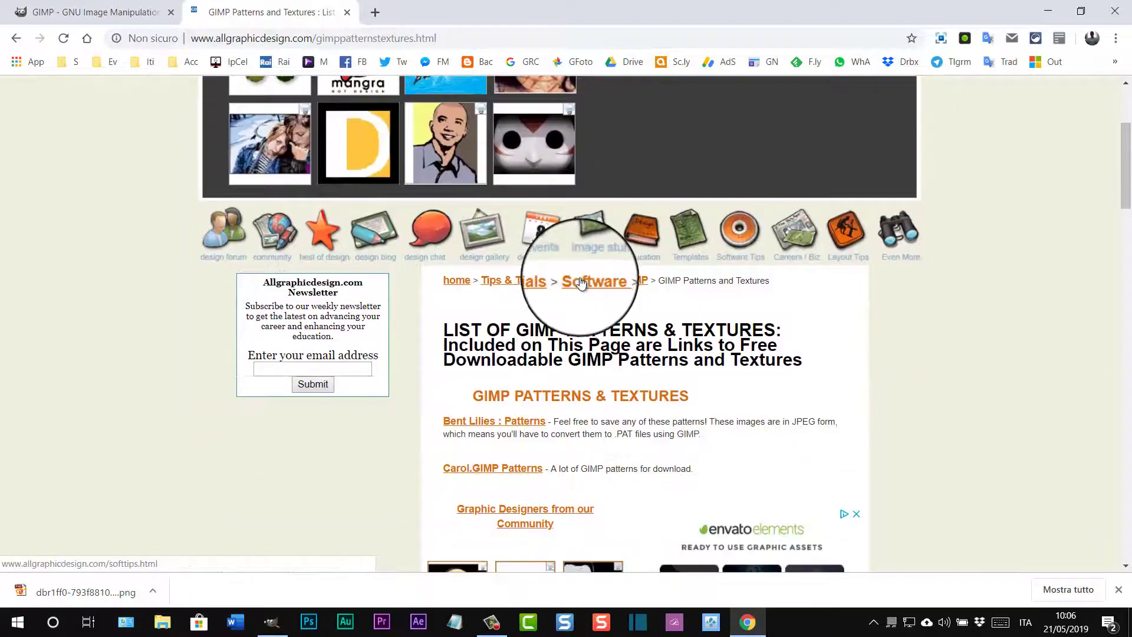
scroll(581, 288, down, 1)
scroll(575, 277, down, 3)
scroll(578, 268, down, 3)
scroll(589, 271, up, 4)
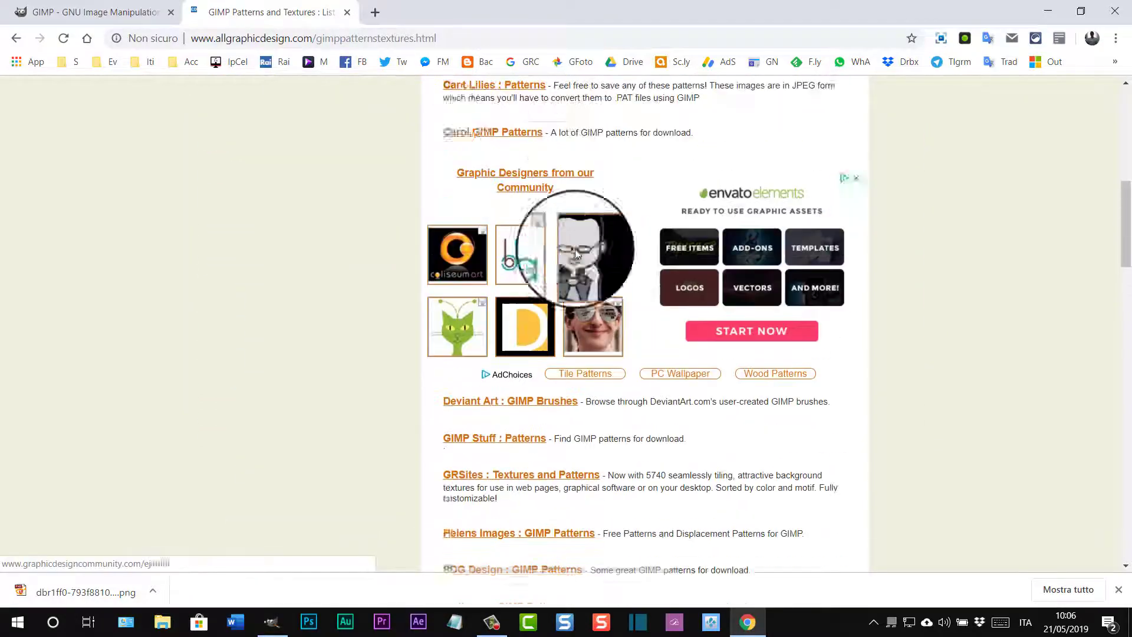
scroll(457, 359, down, 5)
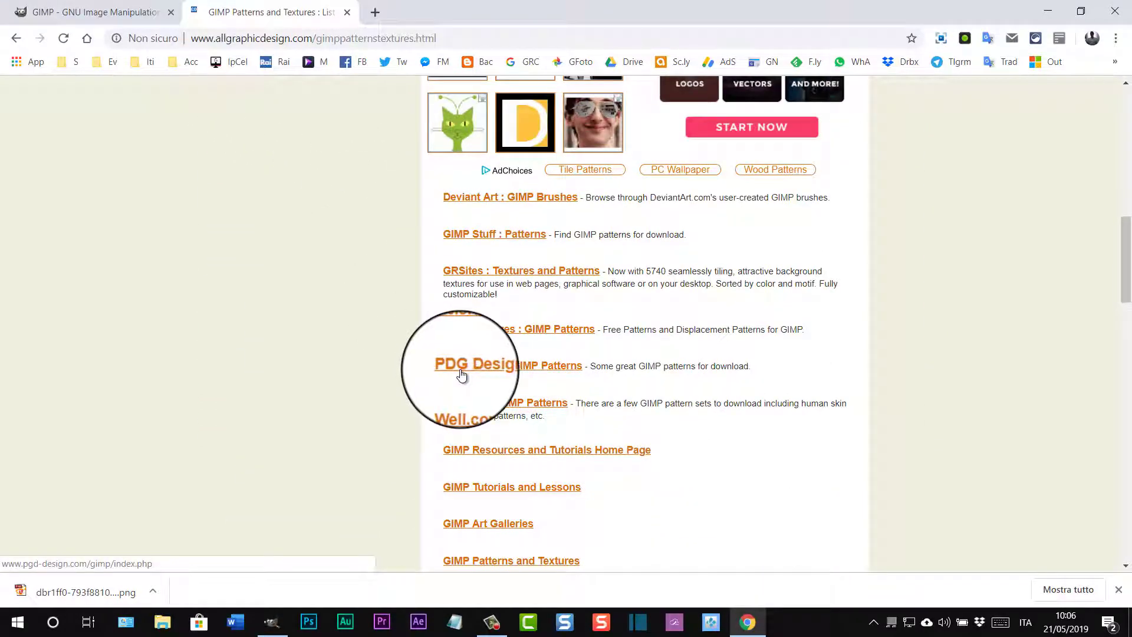
- Go back to the 'free pattern gimp' Google results and scroll through them
click(18, 38)
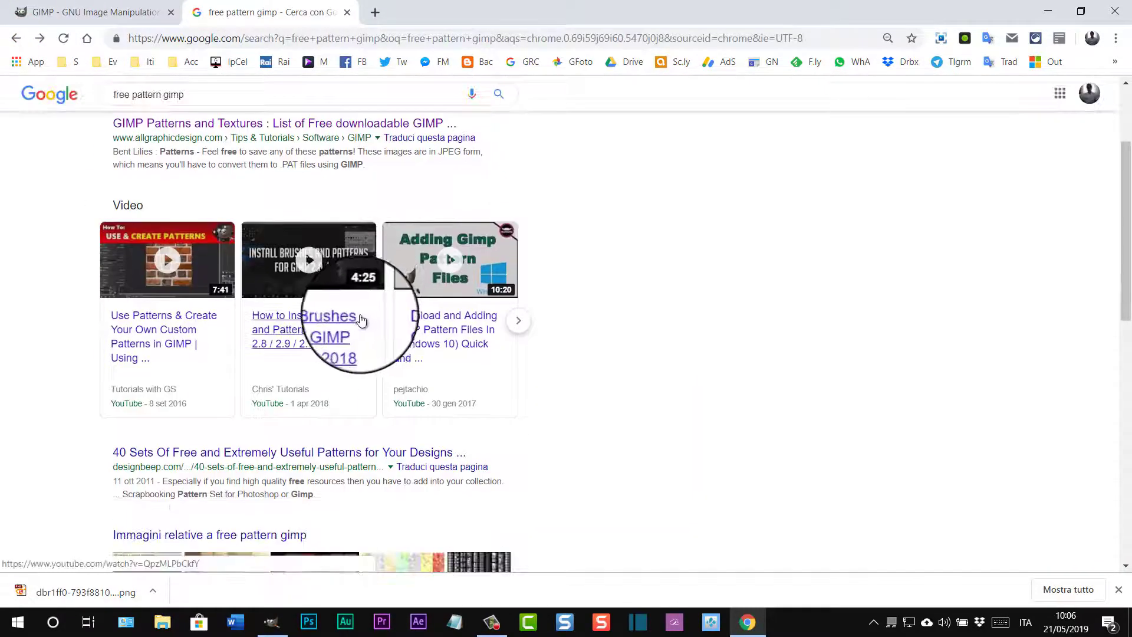
scroll(361, 319, down, 1)
scroll(364, 310, up, 3)
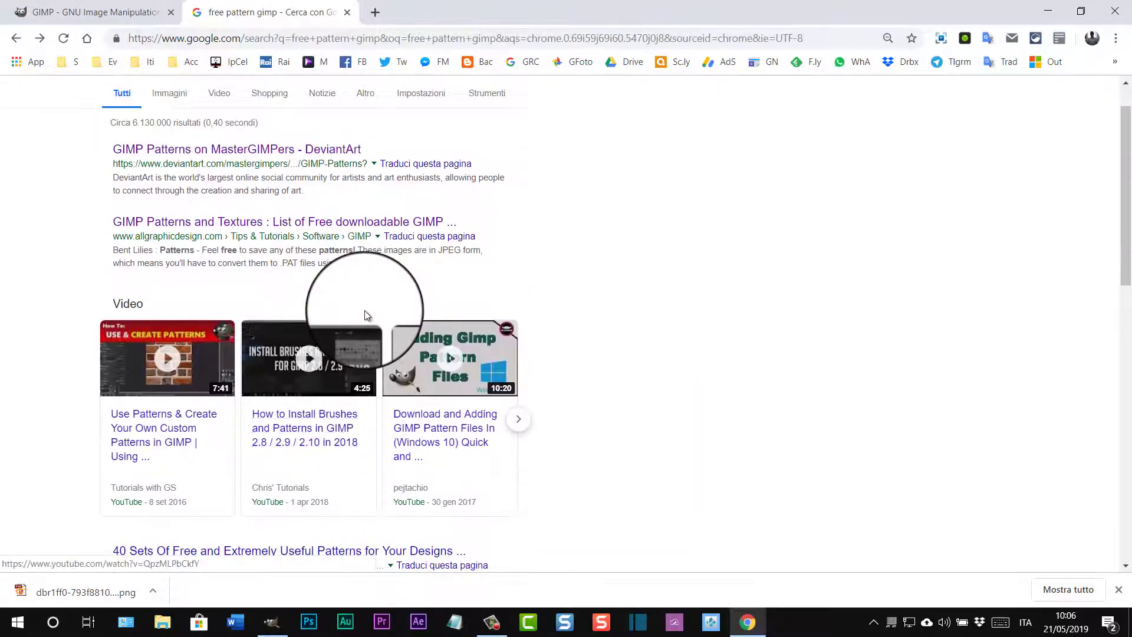
scroll(366, 310, down, 1)
scroll(366, 317, down, 2)
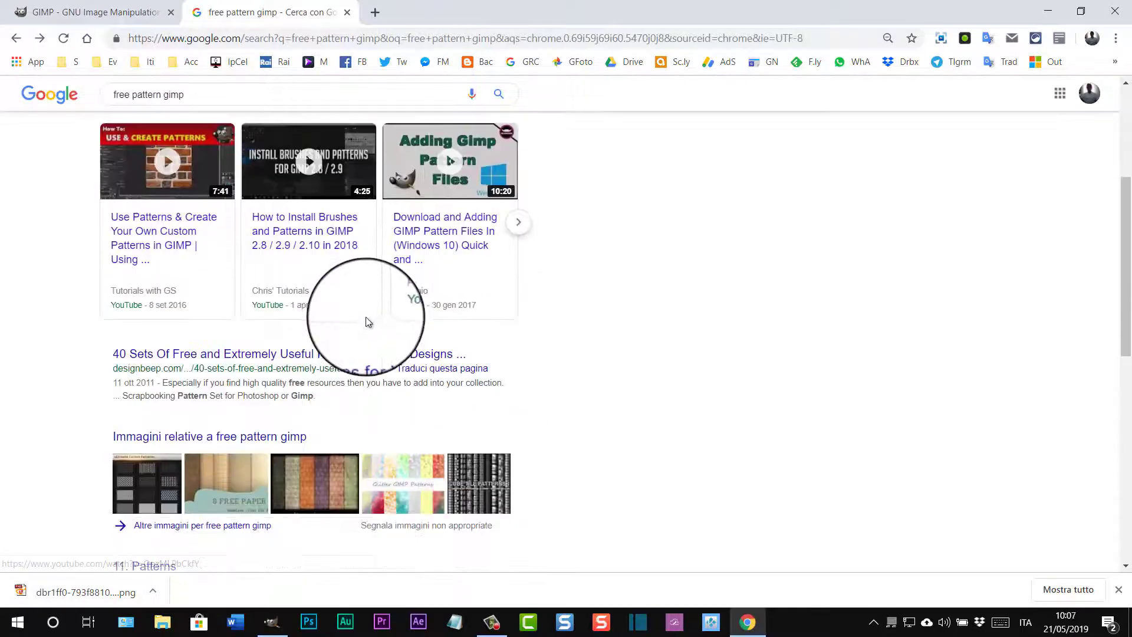
- Open the designbeep '40 Sets Of Free and Extremely Useful Patterns' article and scroll to Vintage Retro Grunge Wallpaper Patterns
click(299, 354)
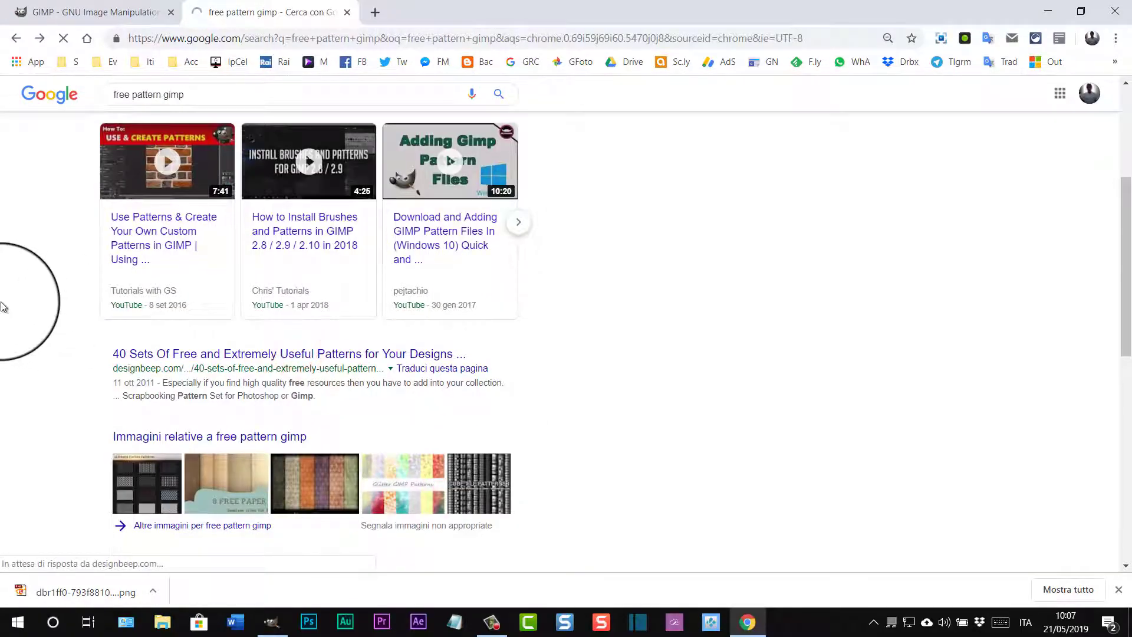
scroll(321, 313, down, 3)
scroll(354, 307, down, 3)
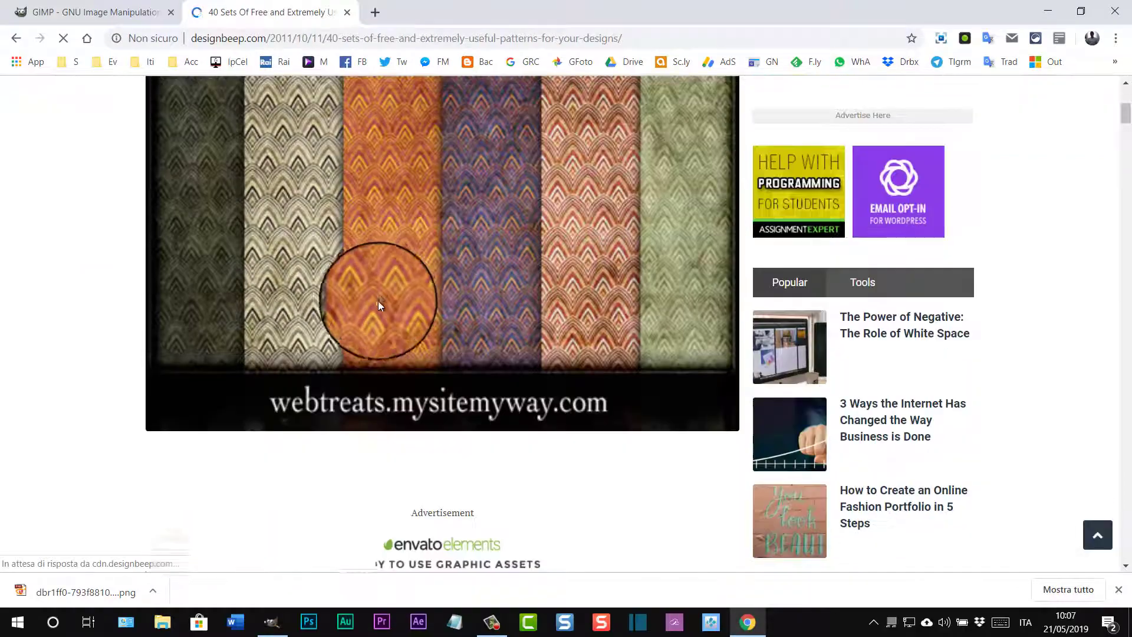
scroll(379, 301, down, 4)
scroll(361, 290, down, 4)
scroll(330, 283, down, 3)
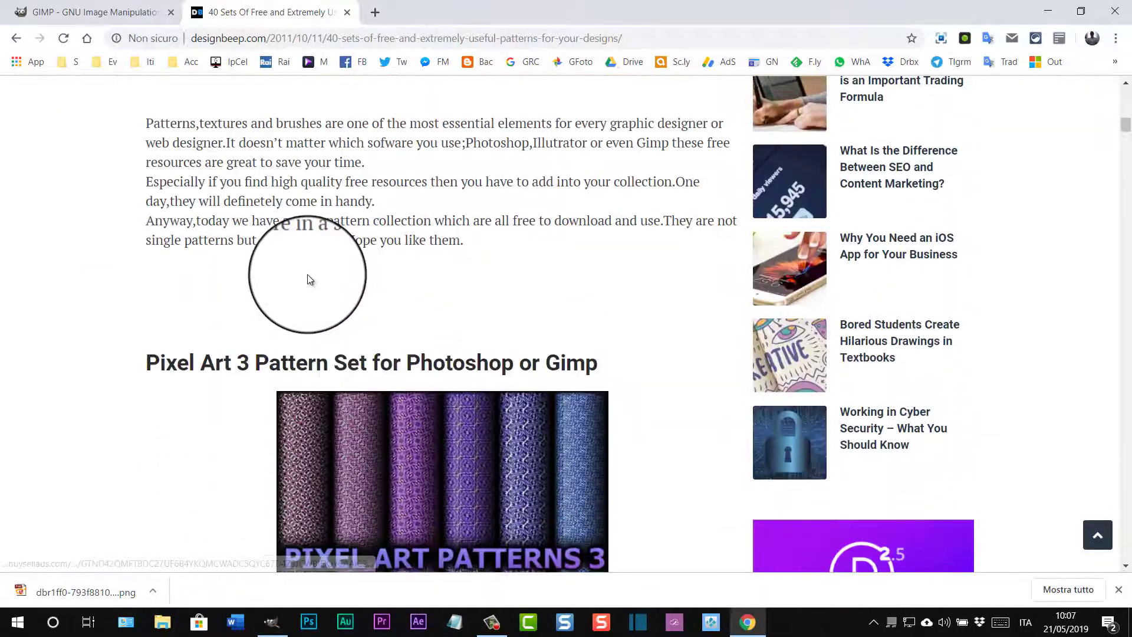
scroll(311, 274, down, 5)
scroll(260, 253, down, 3)
scroll(411, 292, down, 3)
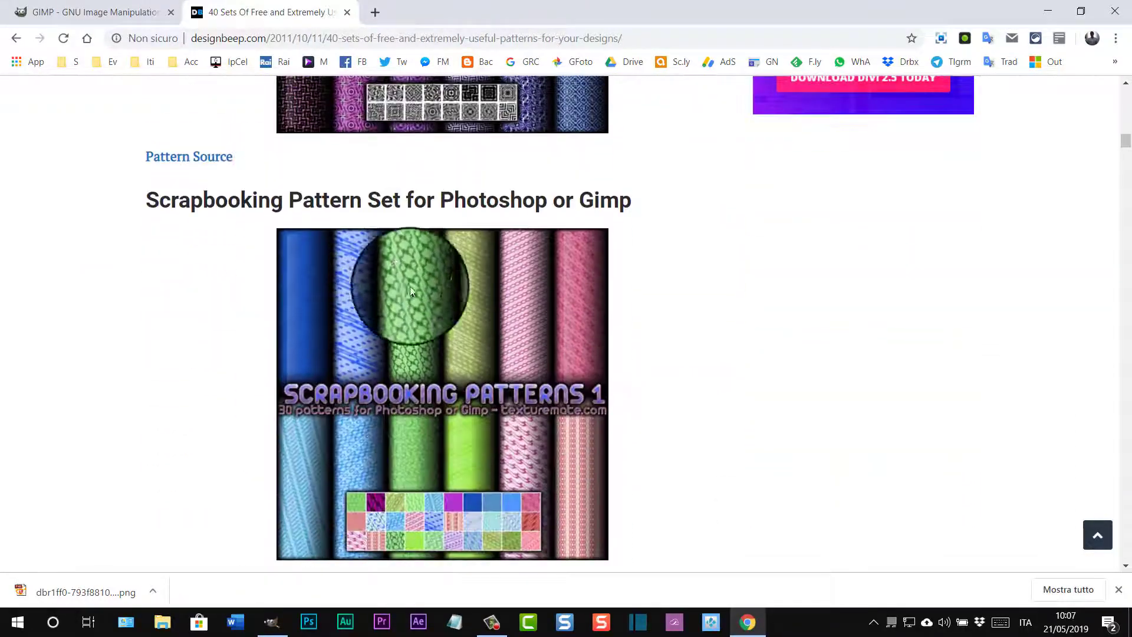
scroll(411, 292, down, 3)
scroll(415, 284, down, 3)
scroll(416, 330, down, 2)
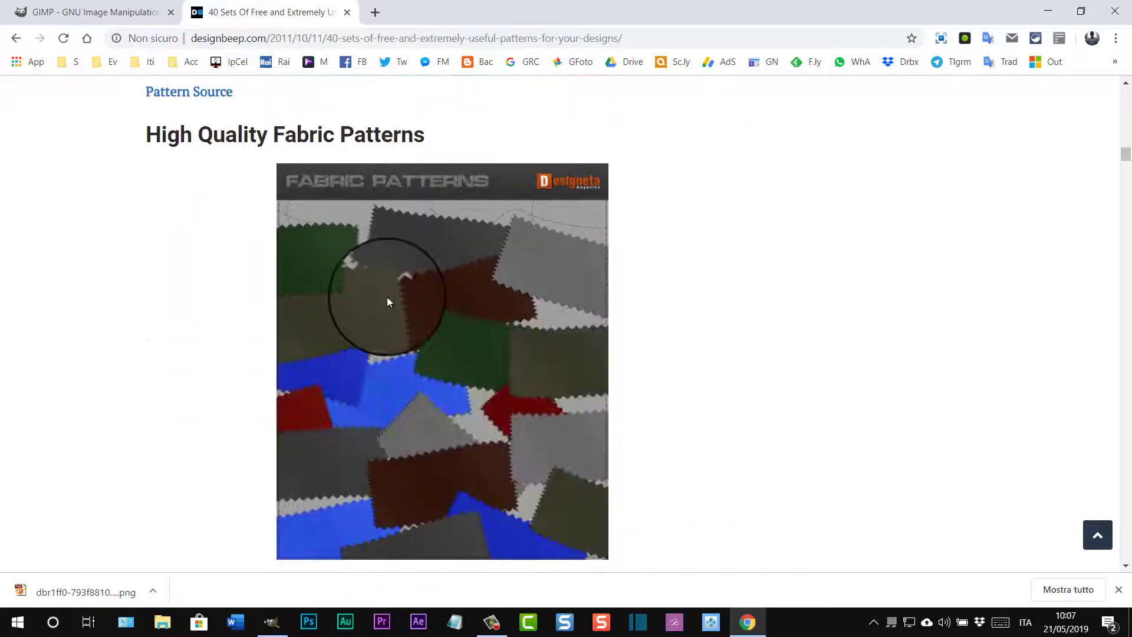
scroll(483, 322, down, 3)
scroll(357, 287, down, 2)
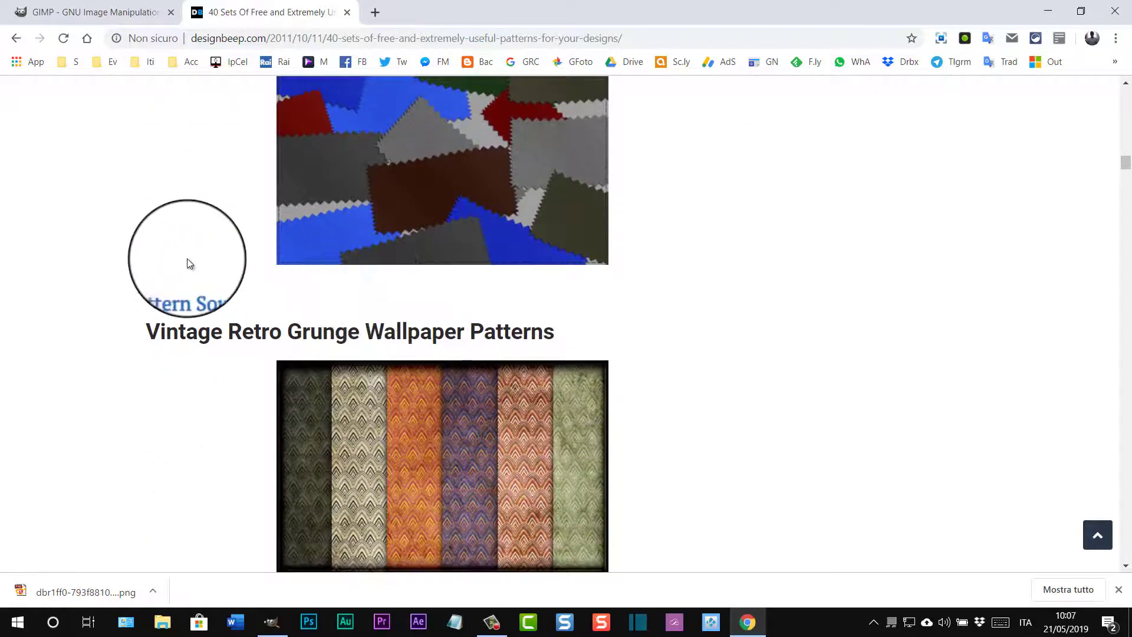
scroll(187, 263, down, 2)
scroll(260, 286, down, 2)
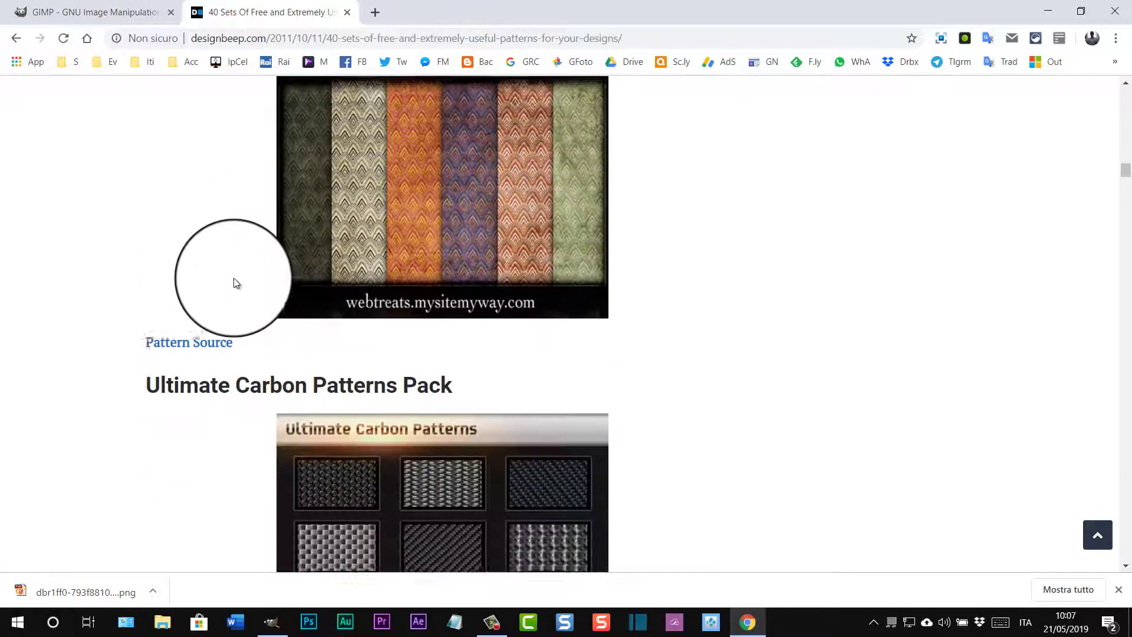
scroll(233, 277, up, 1)
scroll(233, 276, up, 1)
scroll(228, 285, down, 1)
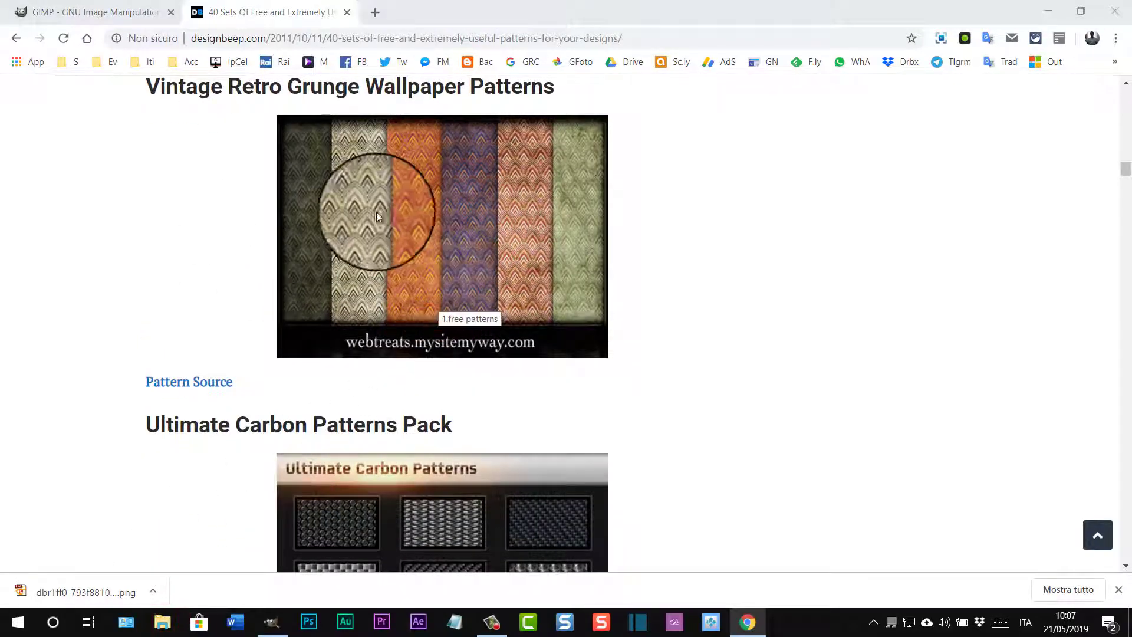
key(super+e)
- Open the downloaded Santa Claus pattern PNG from the Download folder
click(253, 252)
click(588, 302)
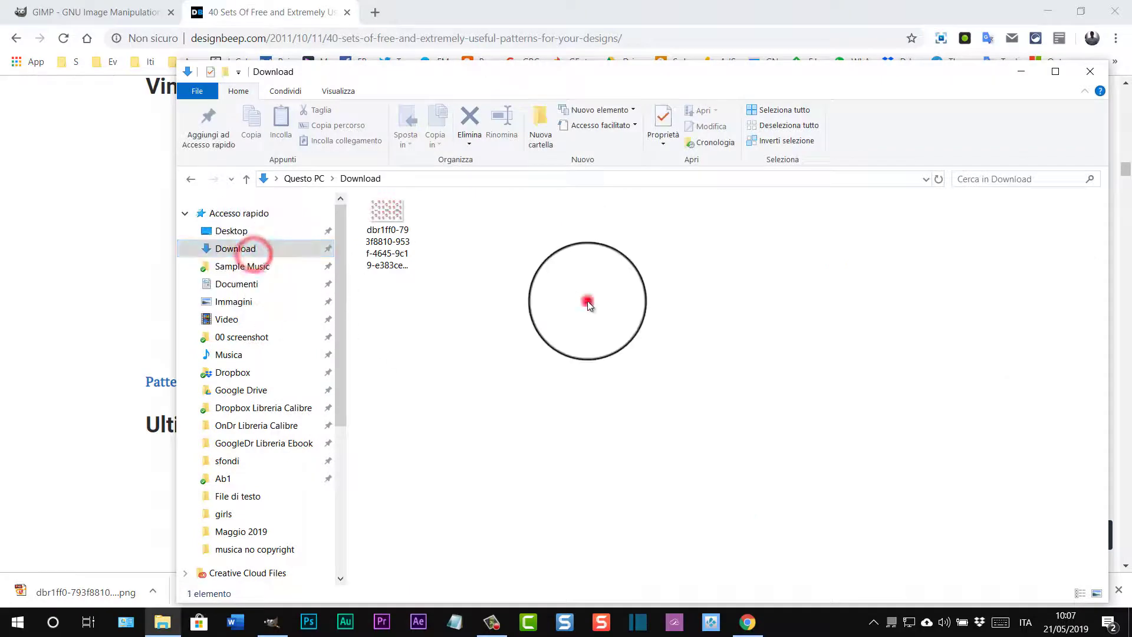
double_click(388, 216)
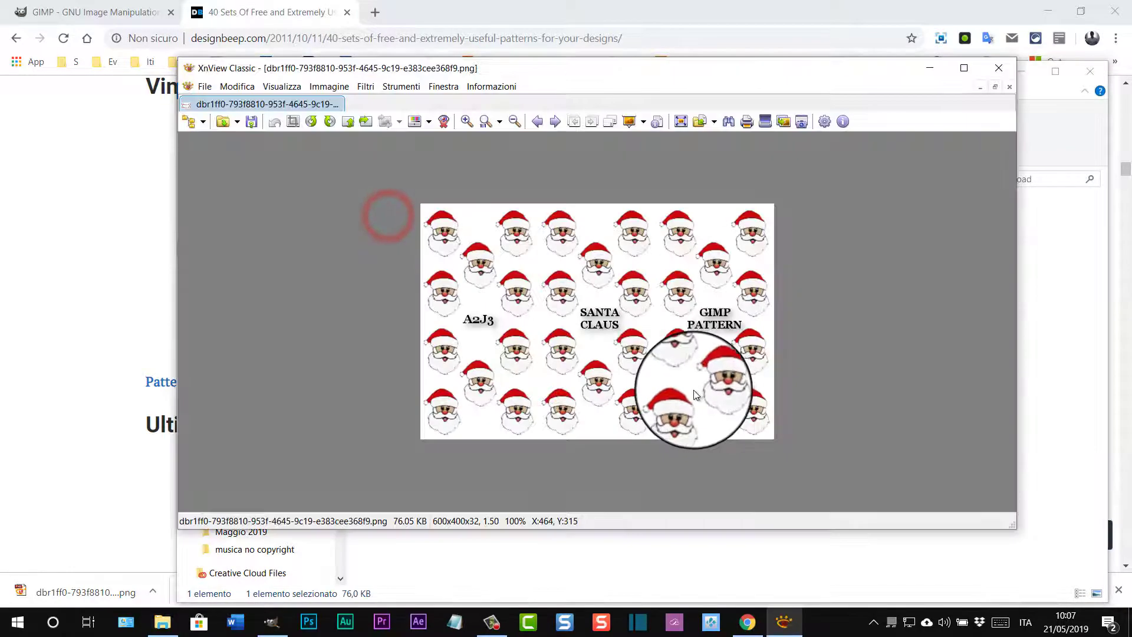
- Close the image viewer and Downloads window, then bring GIMP back to the front
click(1006, 65)
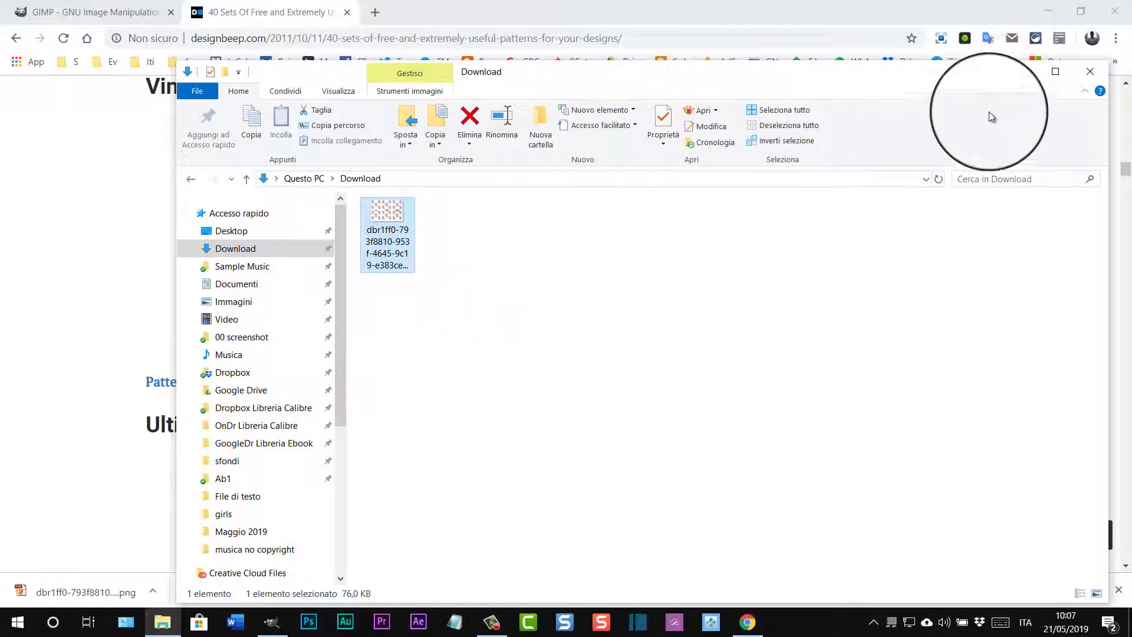
click(1096, 74)
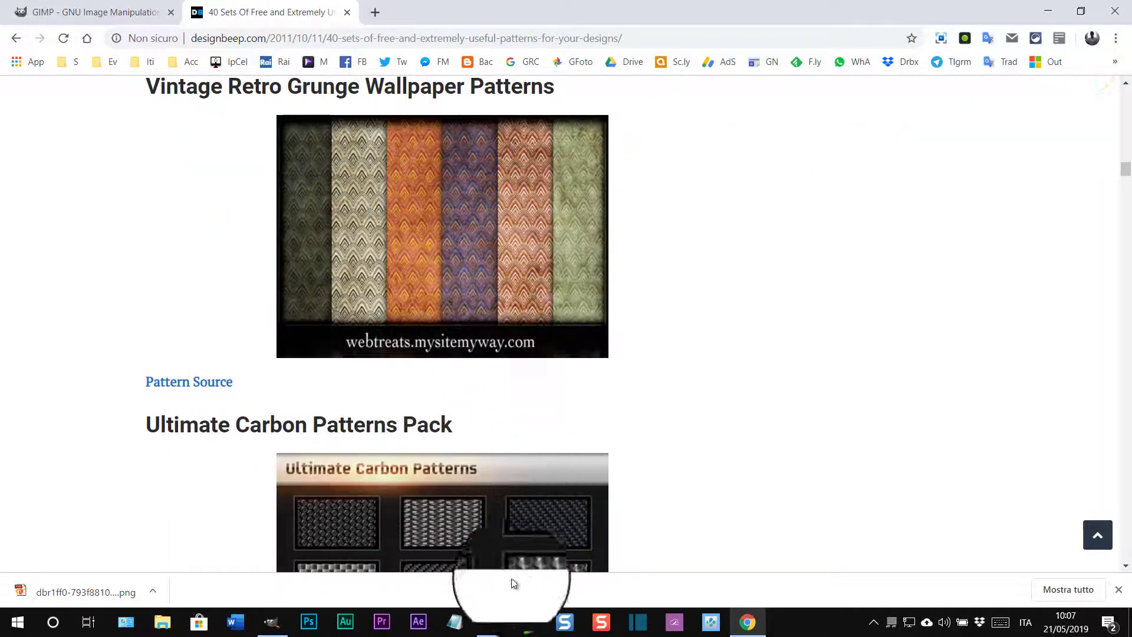
click(271, 622)
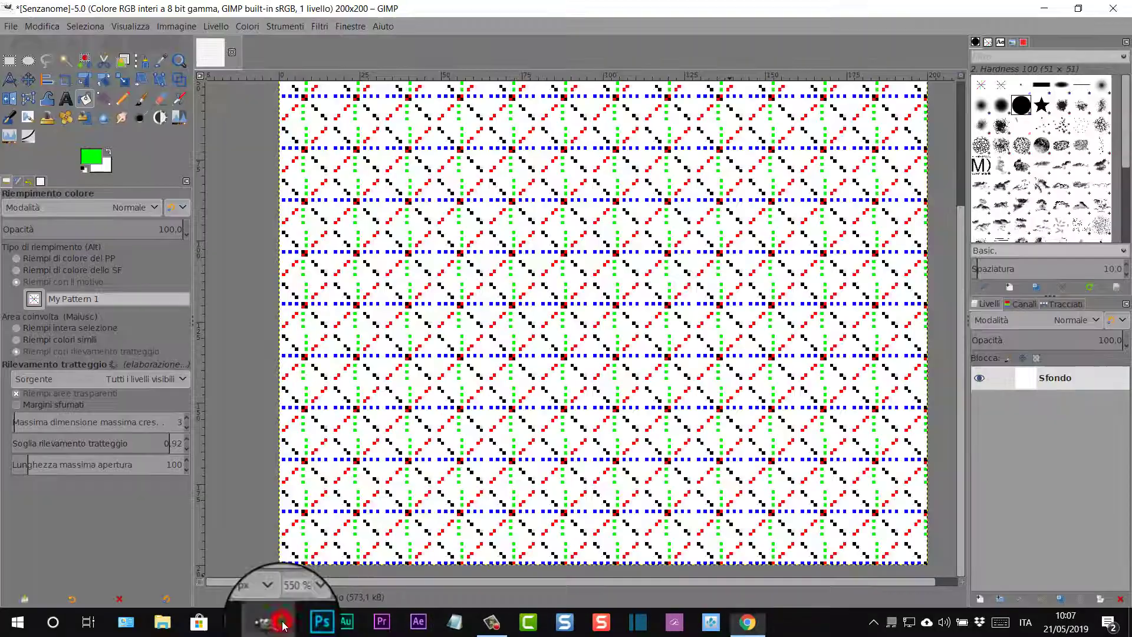
- Close the tiled image without saving, then open the Santa Claus PNG from parsi > Downloads
click(232, 52)
click(557, 399)
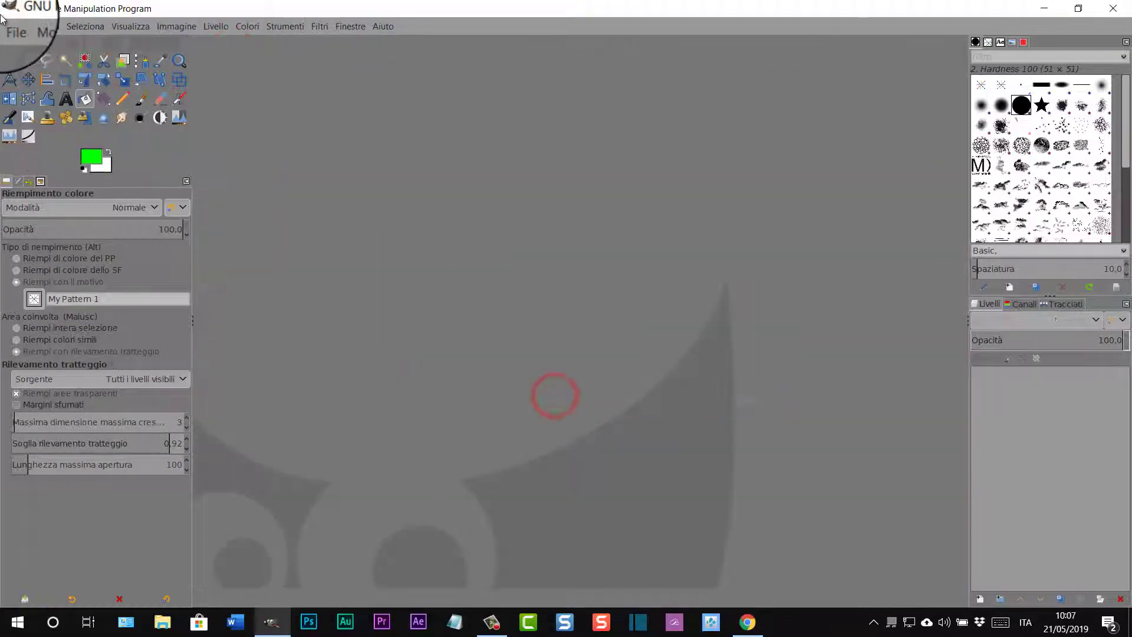
click(11, 25)
click(27, 78)
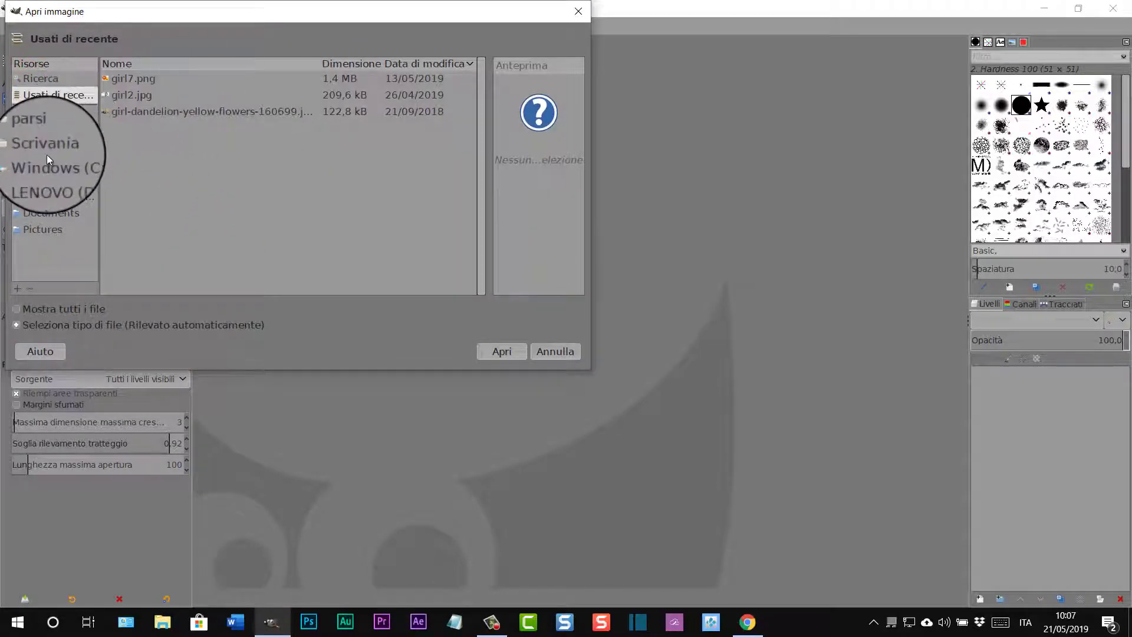
click(38, 130)
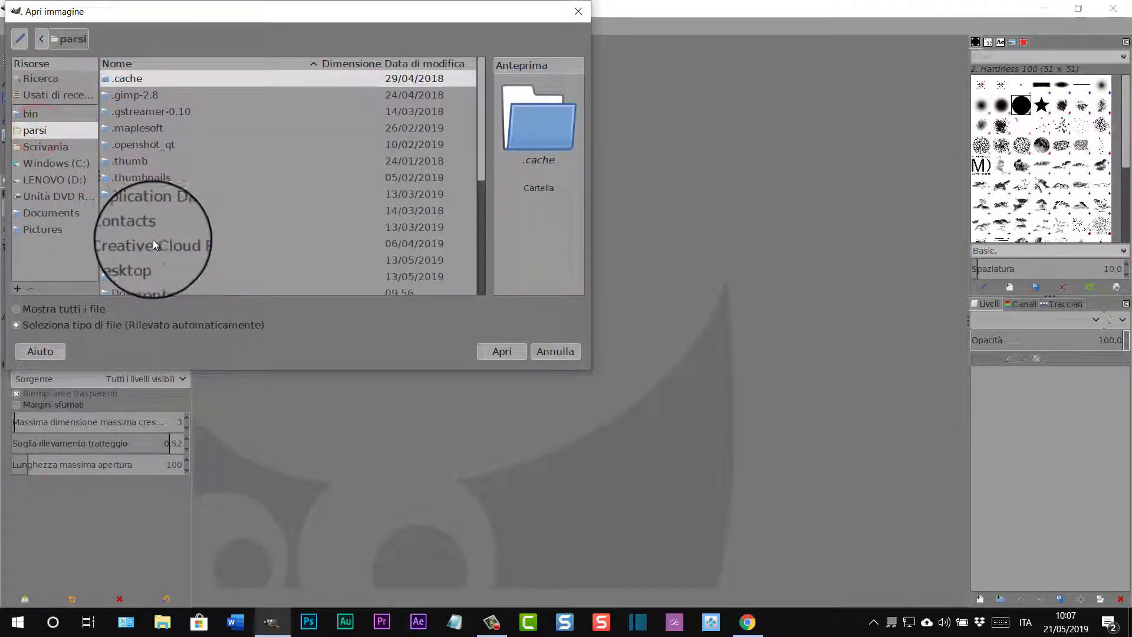
scroll(153, 242, down, 1)
double_click(151, 262)
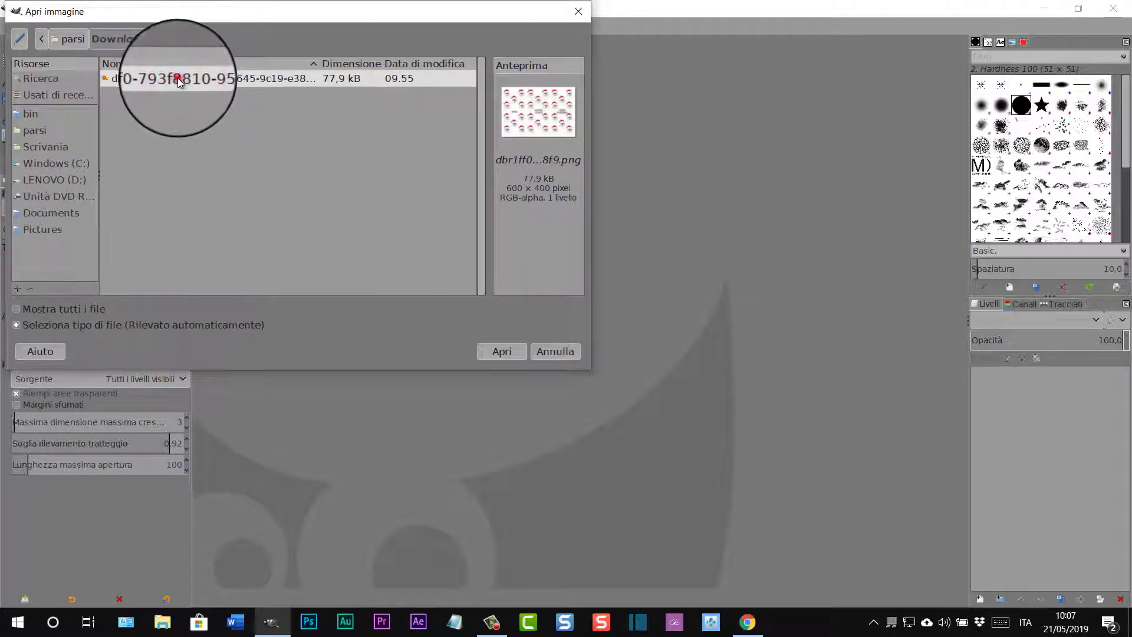
click(505, 349)
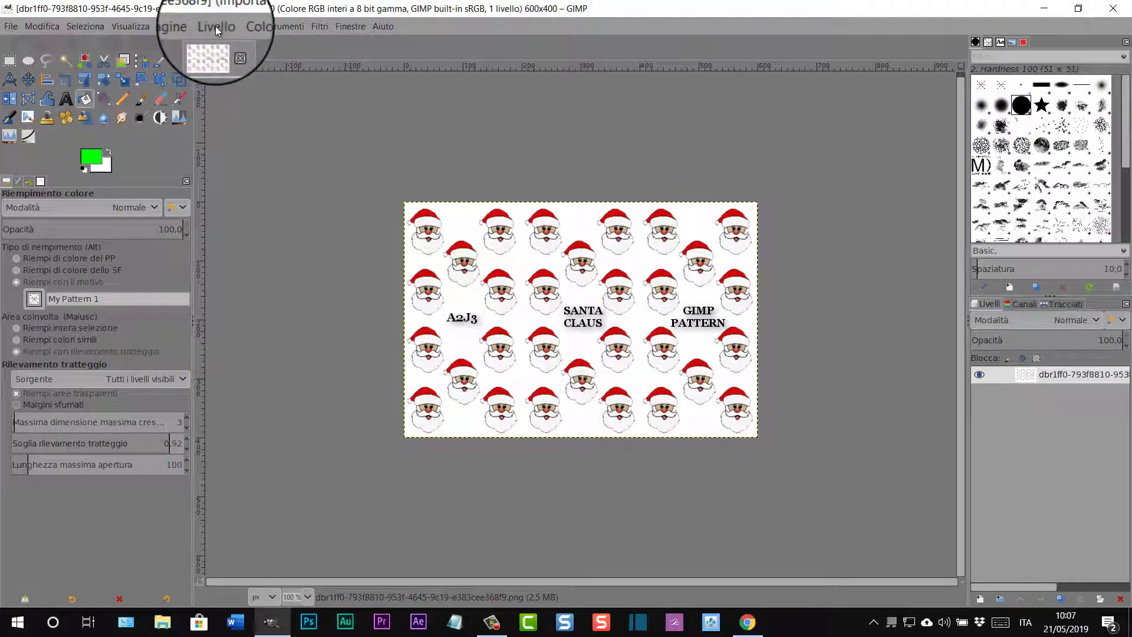
- Copy the Santa image and paste it as a new pattern named 'My Pattern 2'
click(48, 27)
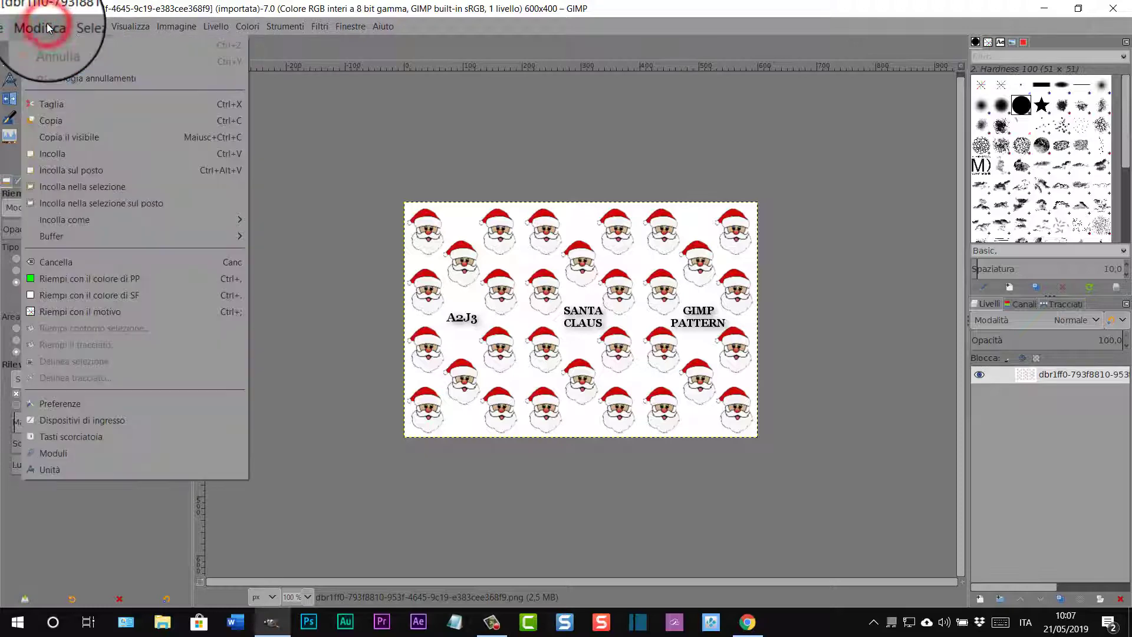
click(65, 119)
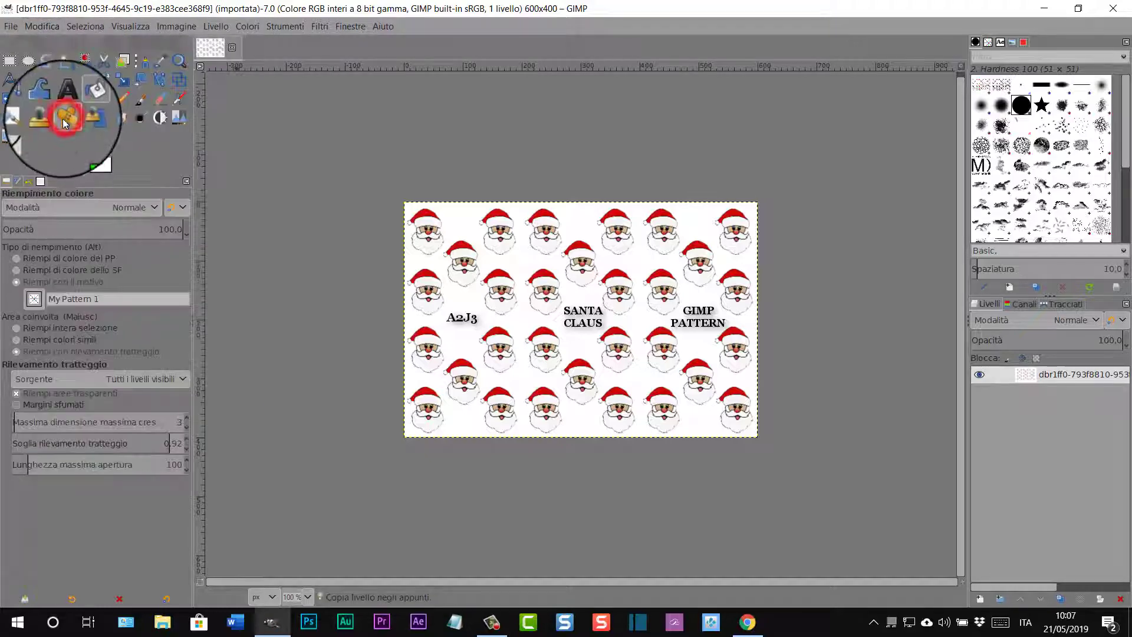
click(55, 27)
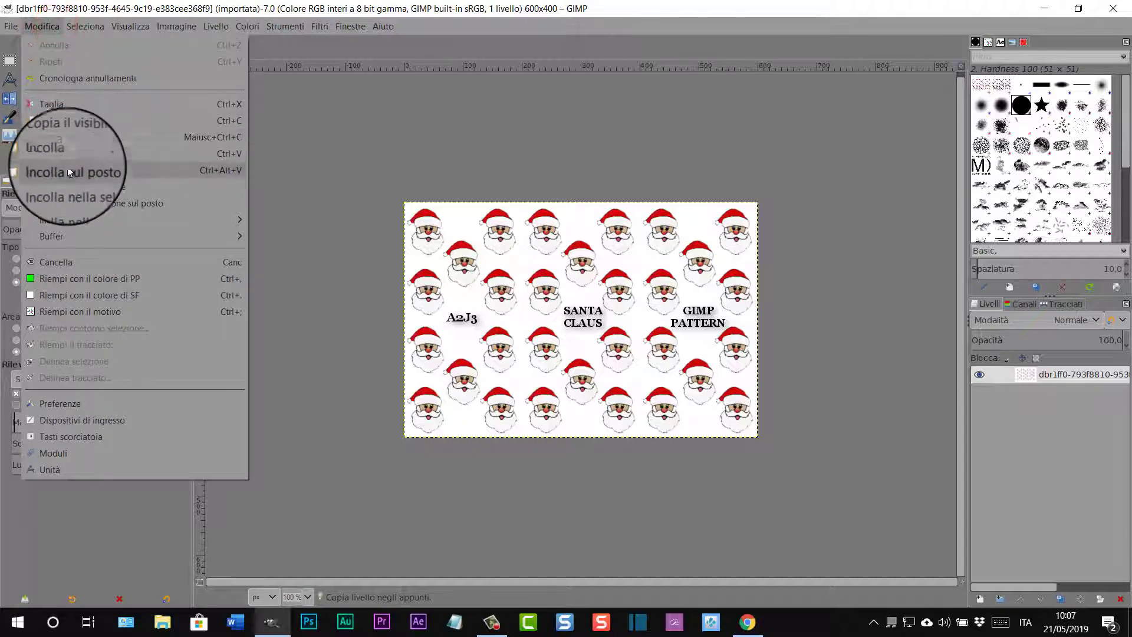
mouse_move(64, 220)
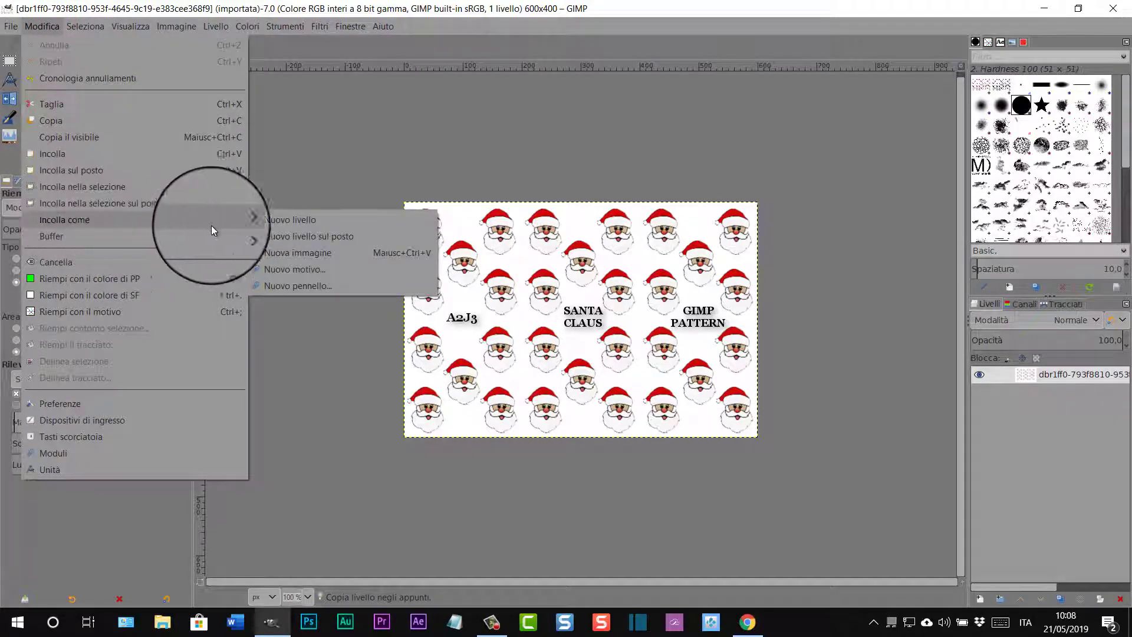
click(317, 269)
text(My Pattern 2)
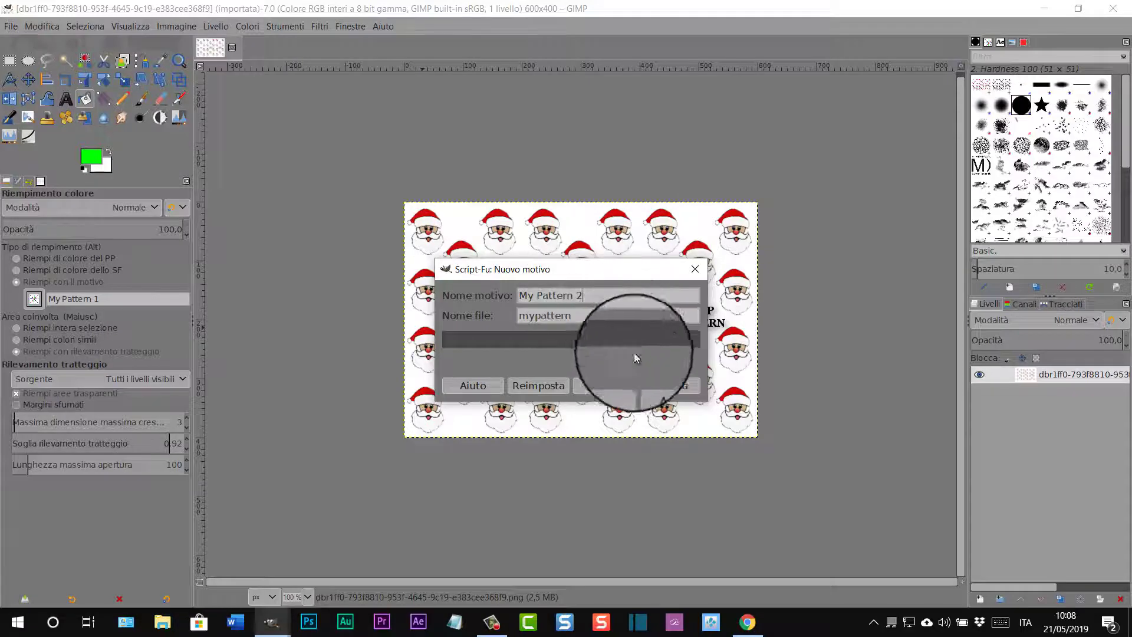
click(607, 386)
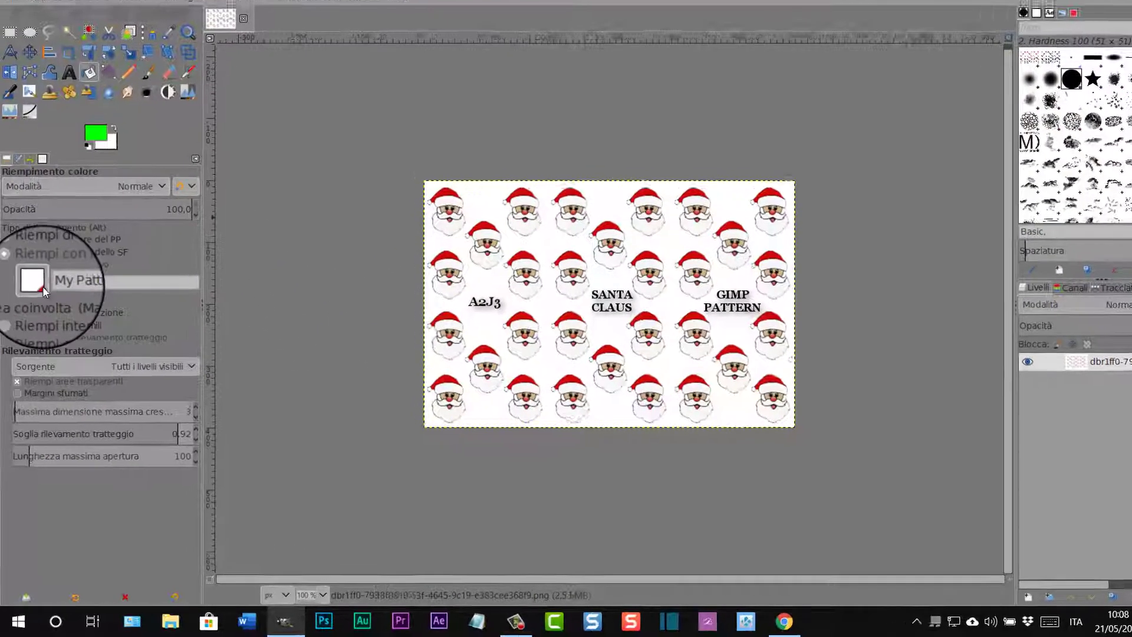
- Choose the clipboard image (Immagine appunti) as the fill pattern and close the Santa Claus image
click(34, 300)
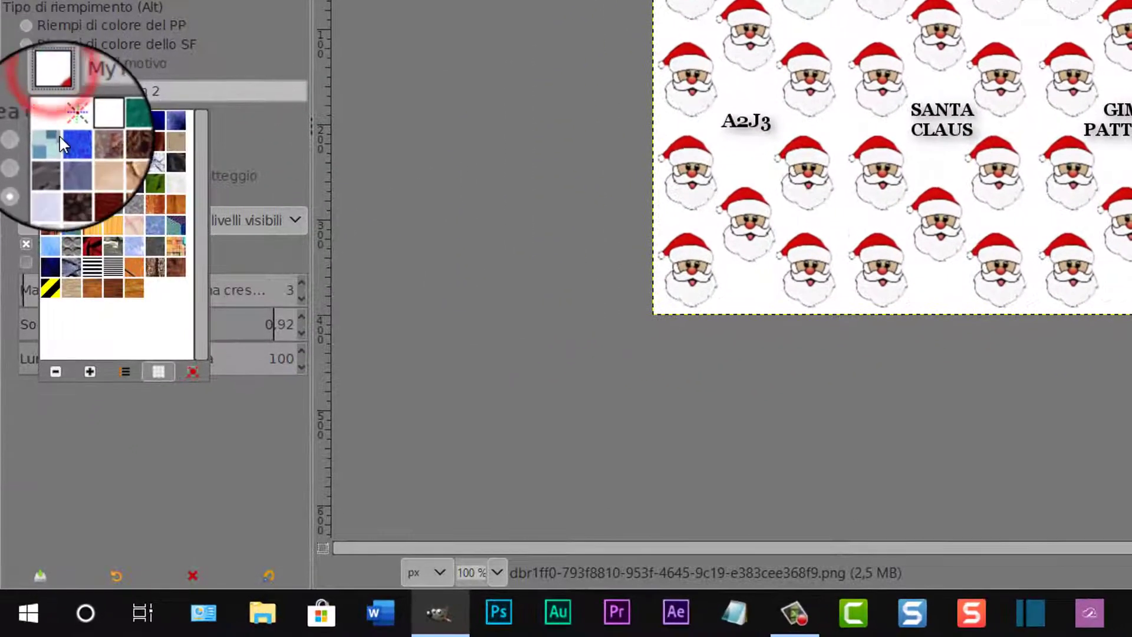
click(47, 162)
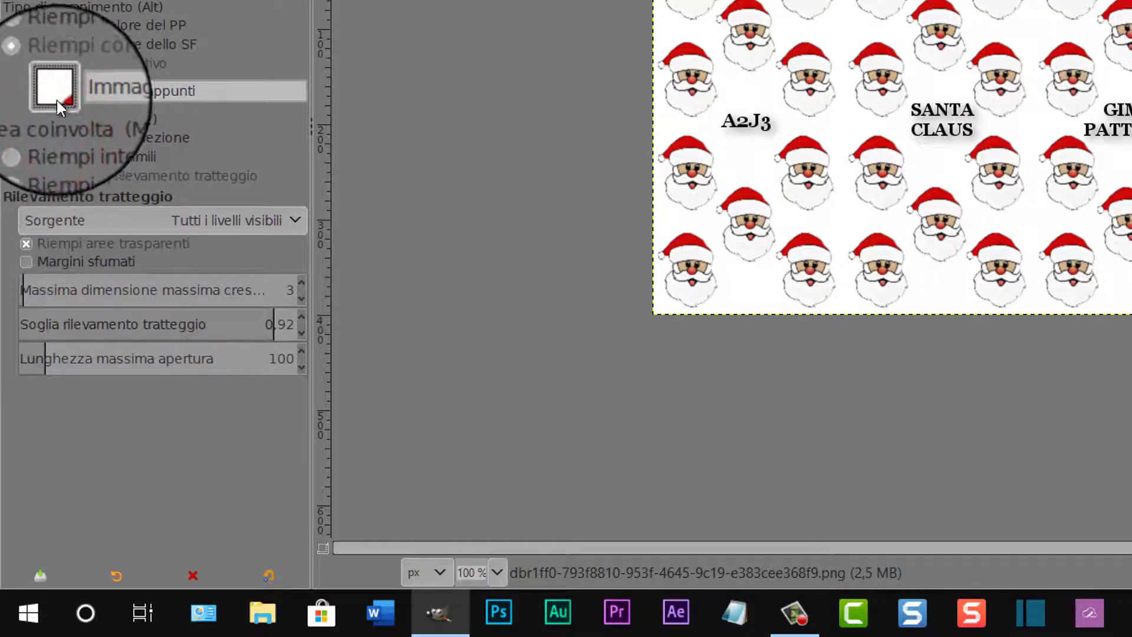
click(57, 96)
click(74, 114)
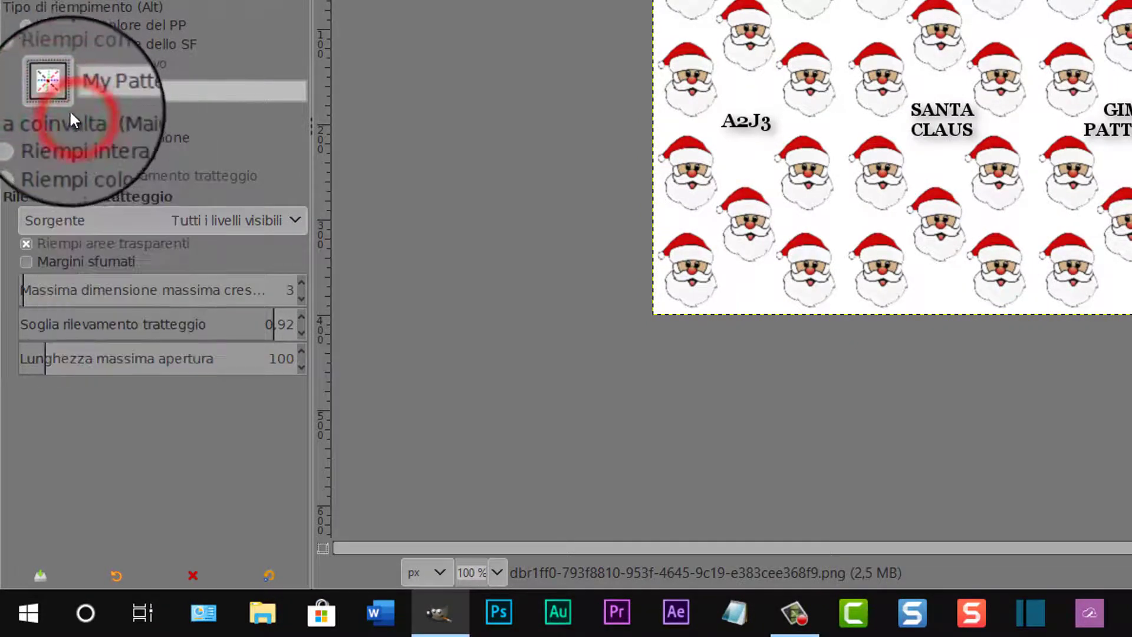
click(59, 97)
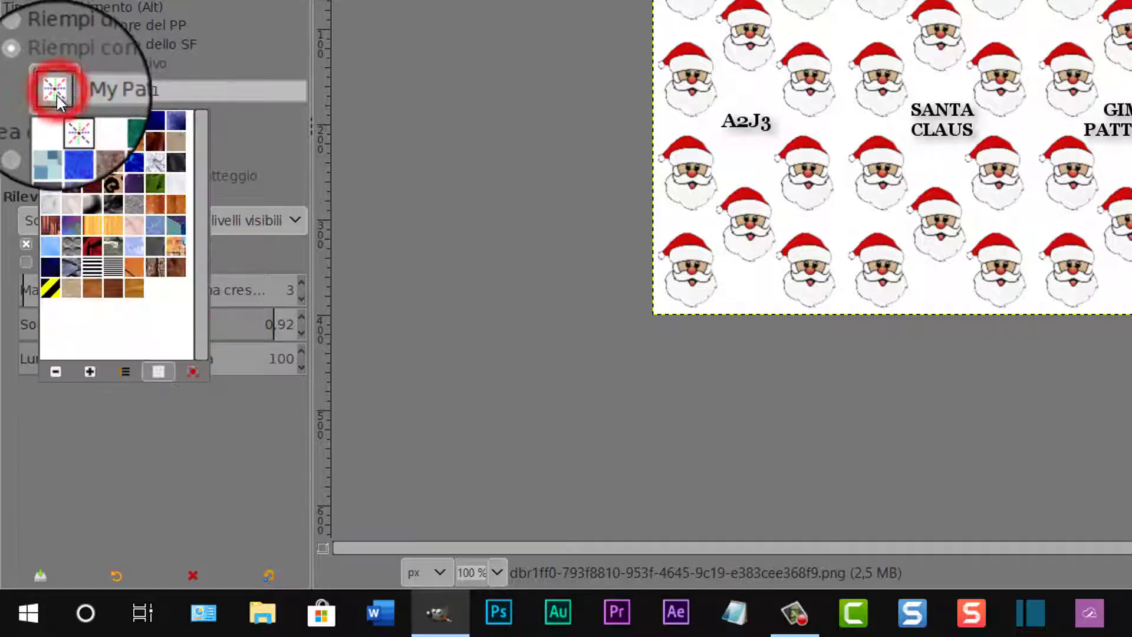
click(53, 119)
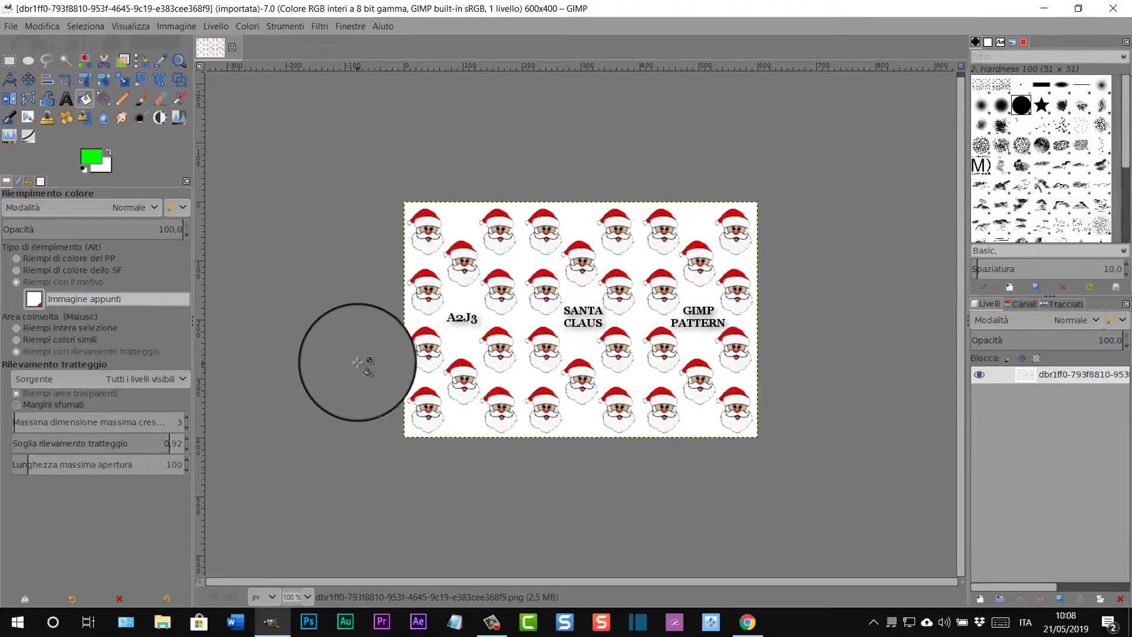
click(231, 49)
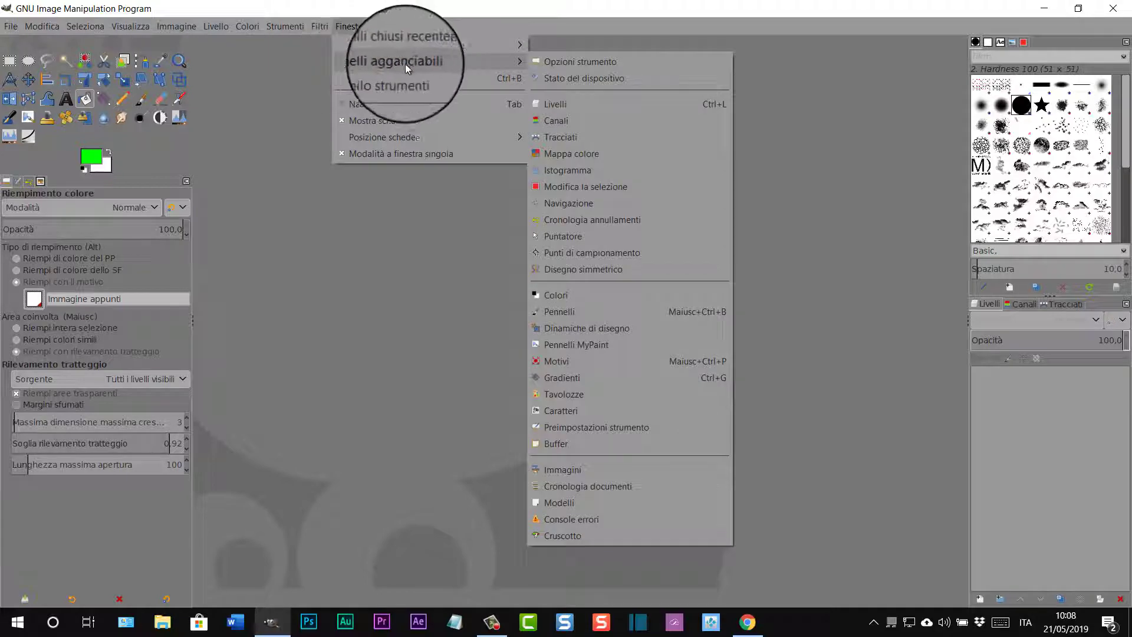
mouse_move(389, 62)
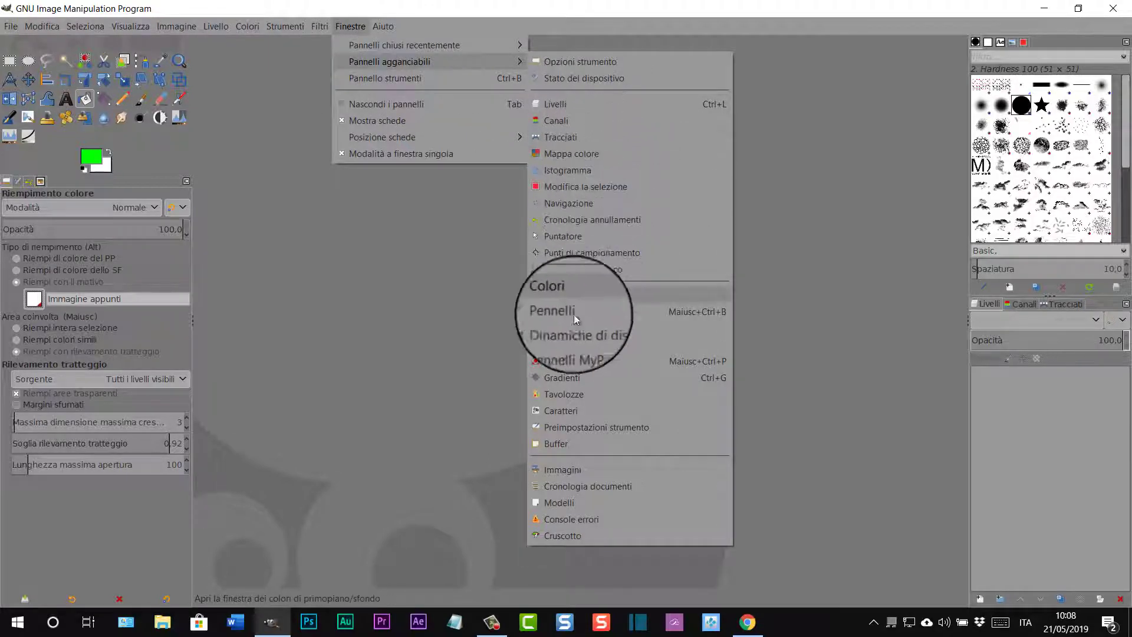
- In the Motivi panel, delete My Pattern 2 and reselect My Pattern 1
click(571, 363)
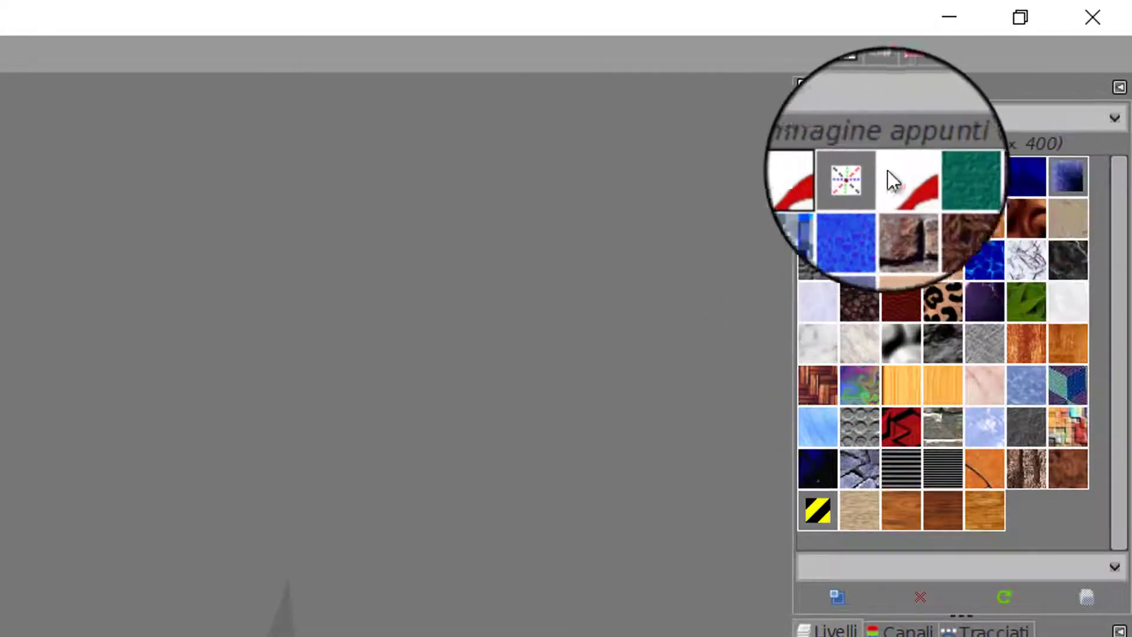
click(861, 170)
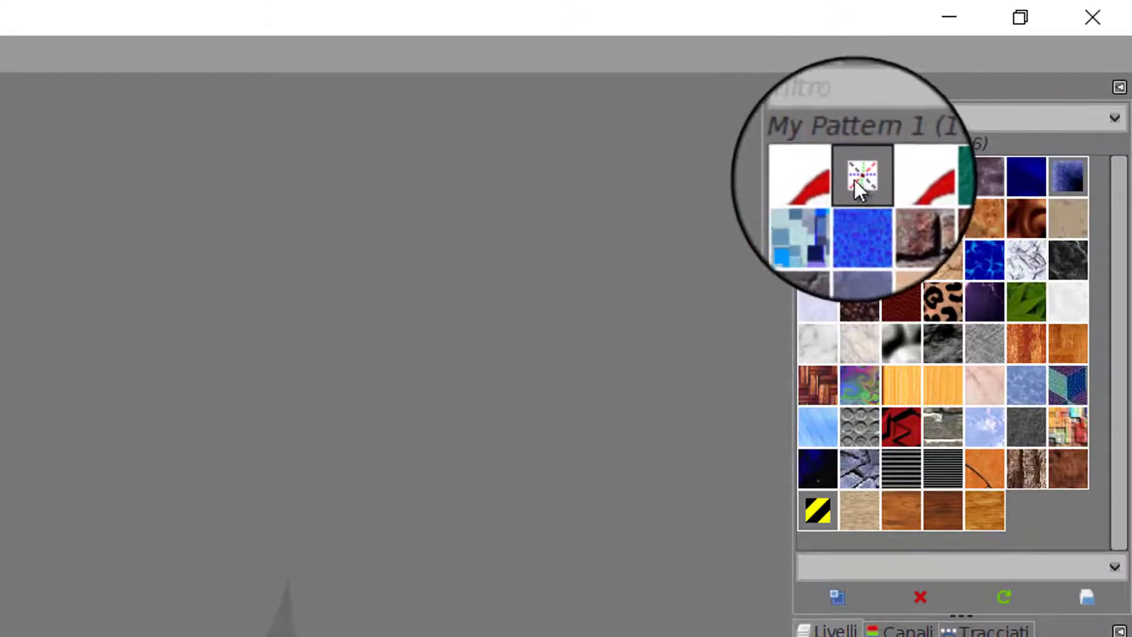
click(941, 175)
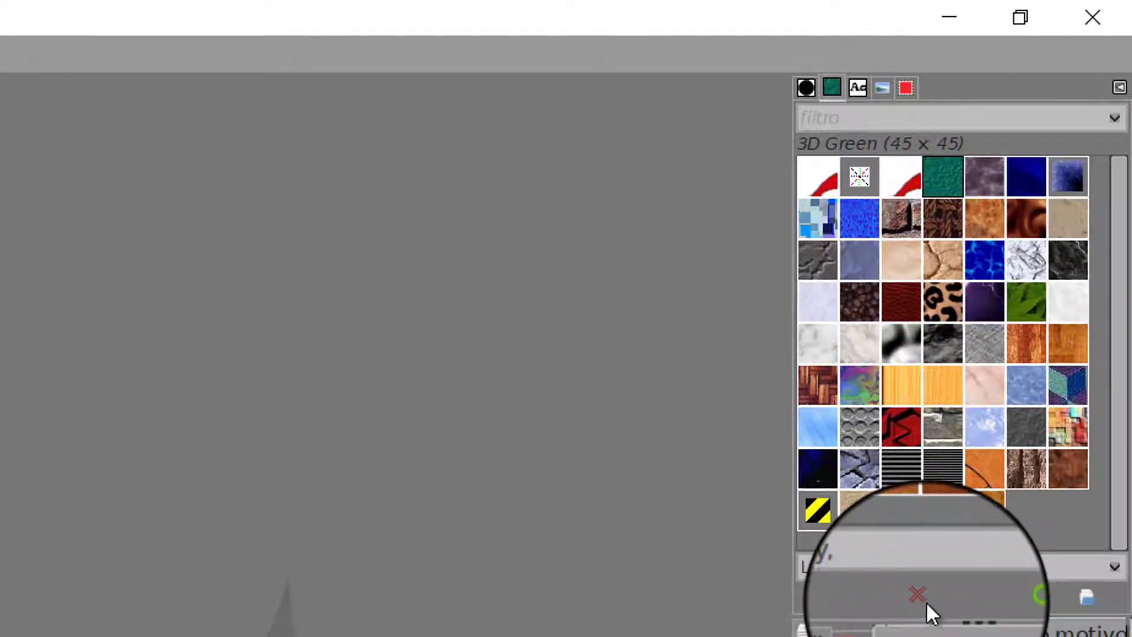
click(901, 177)
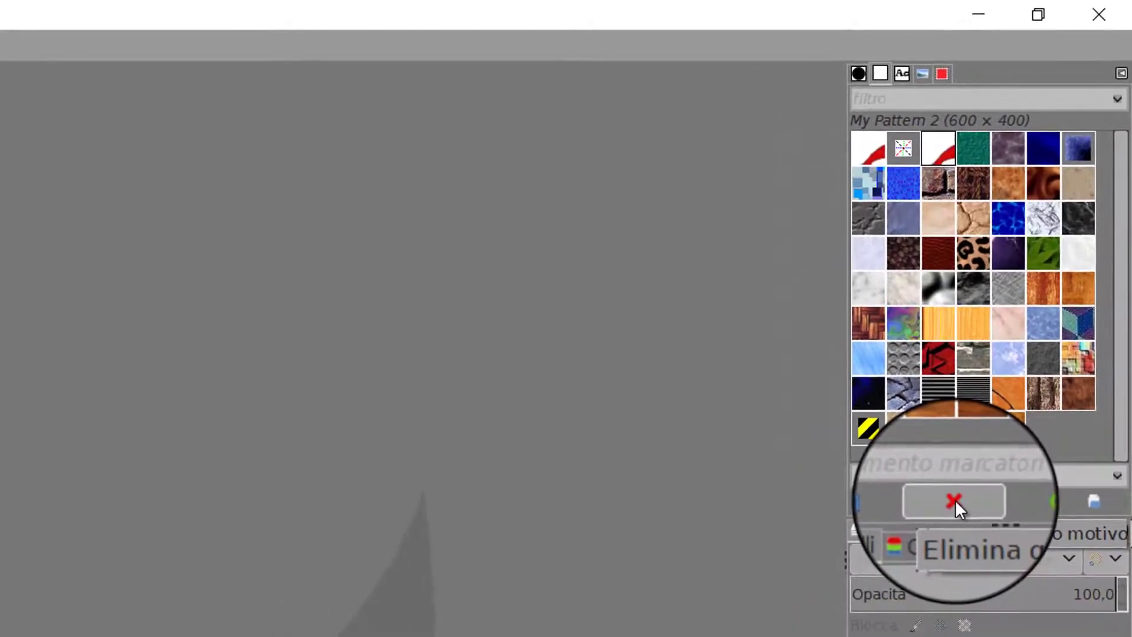
click(956, 500)
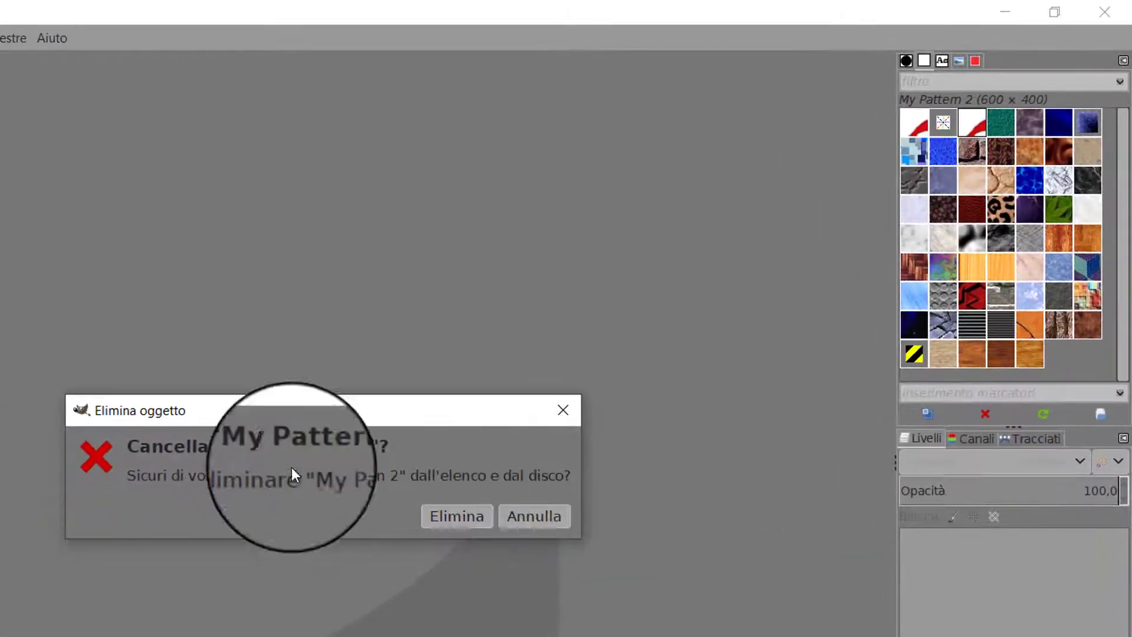
click(454, 520)
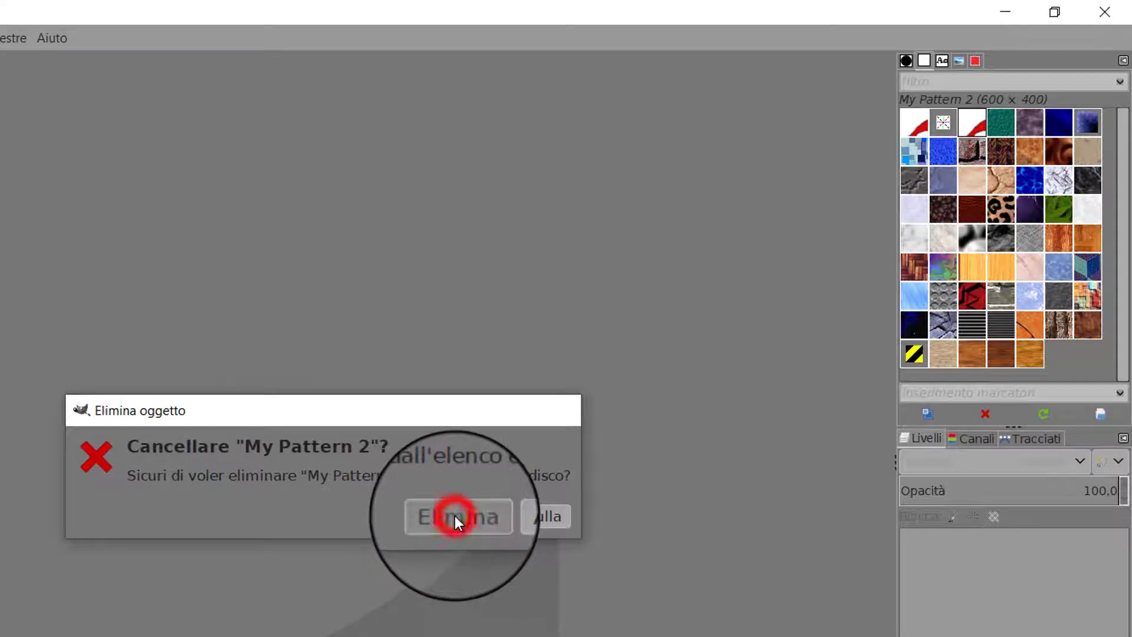
click(944, 122)
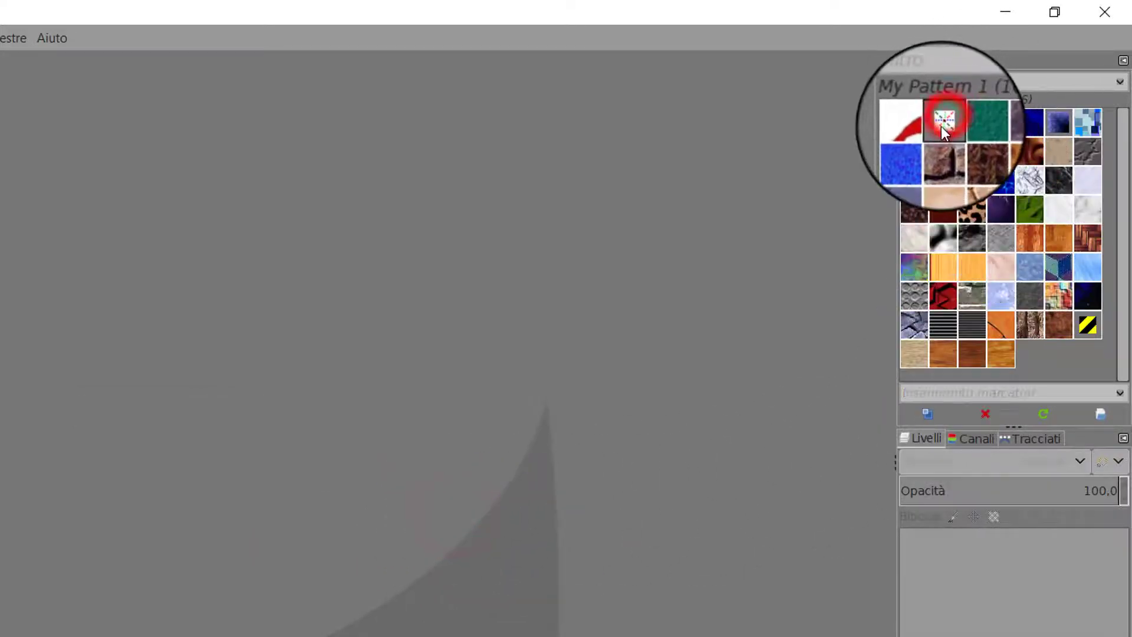
- Delete My Pattern 1 with Elimina, leaving 3D Green selected
click(989, 415)
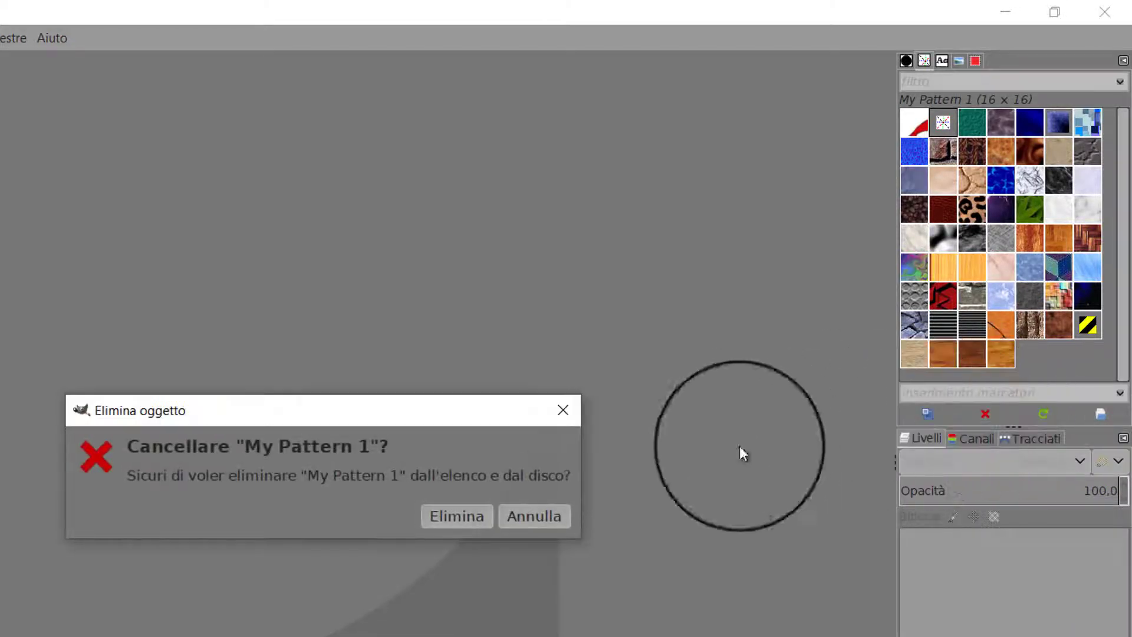
click(471, 512)
click(912, 121)
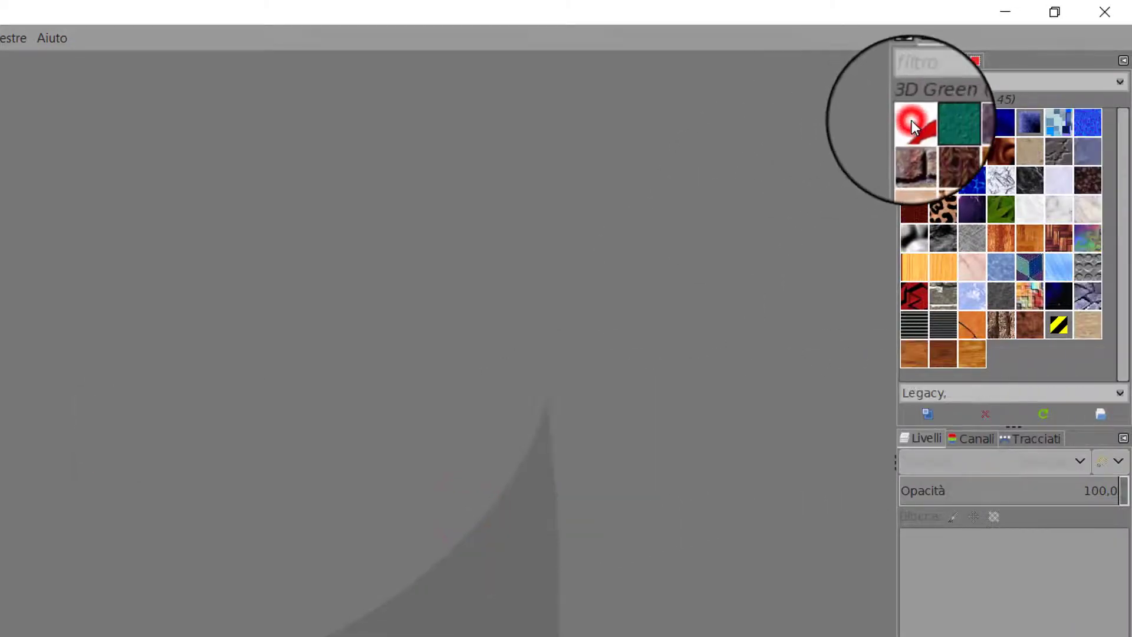